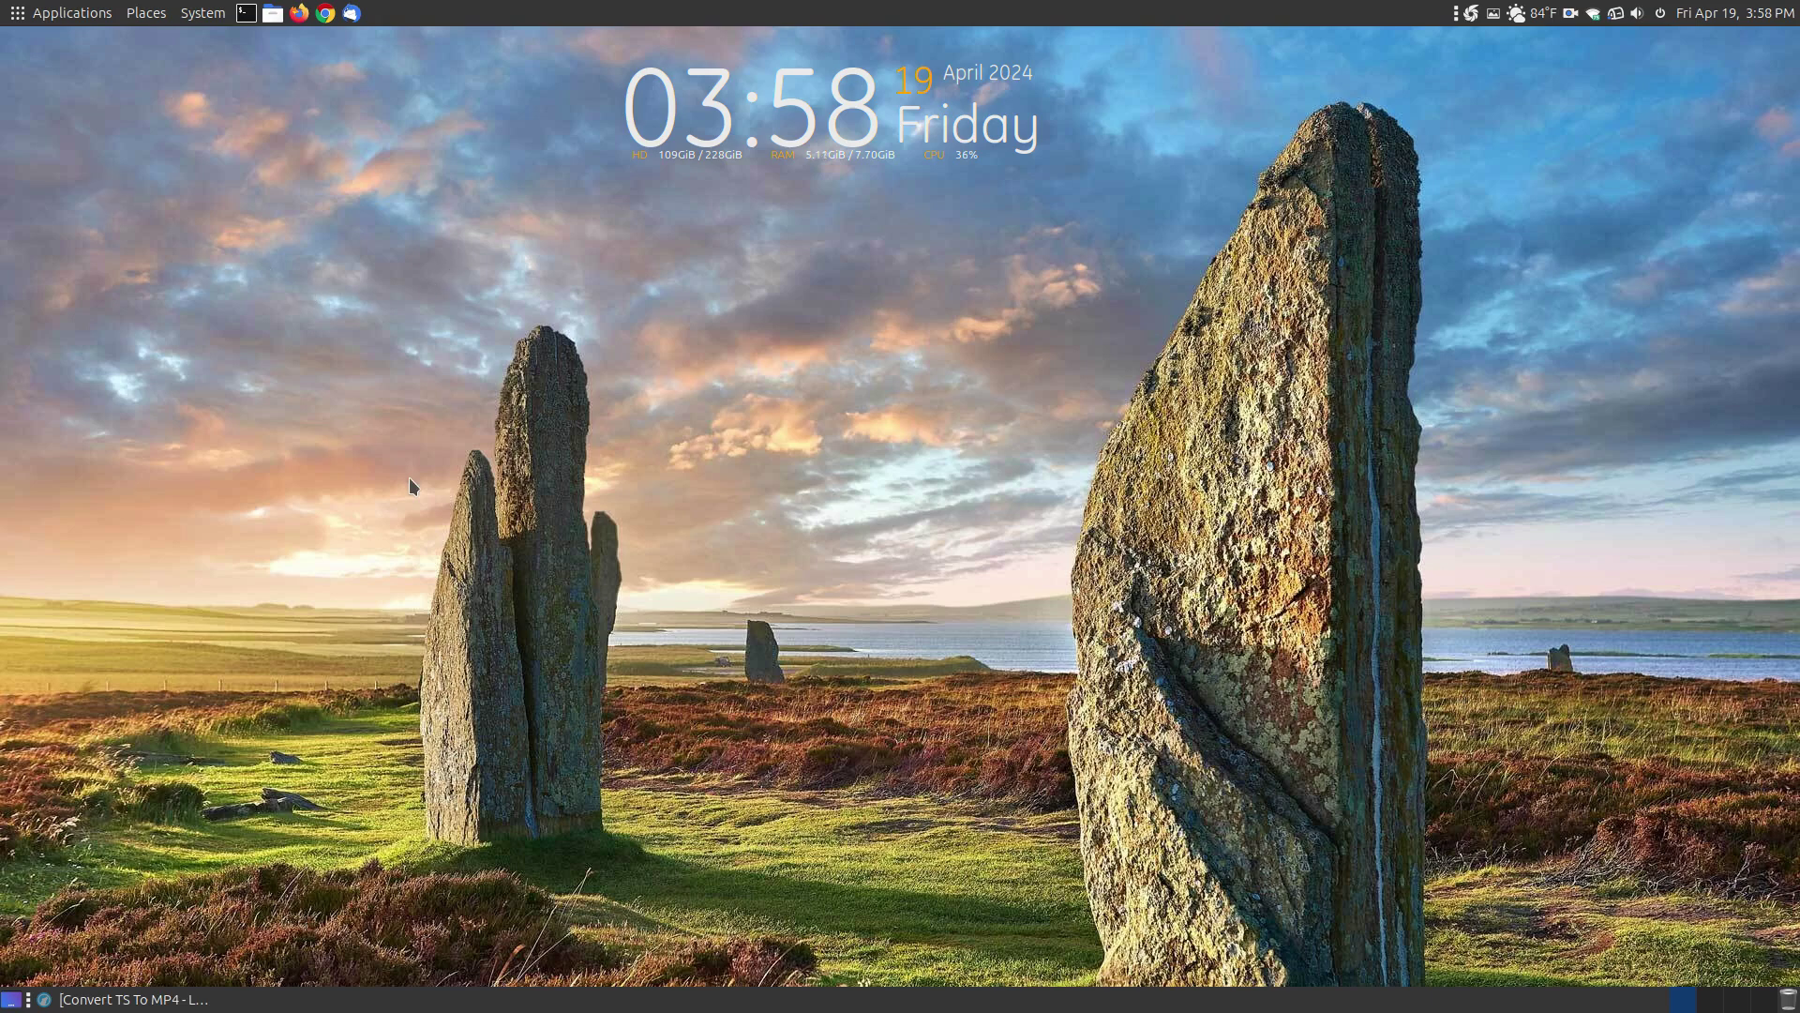
Launch VLC media player from the installed sound and video applications
{"action": "left_click", "coordinate": [17, 13]}
{"action": "mouse_move", "coordinate": [85, 263]}
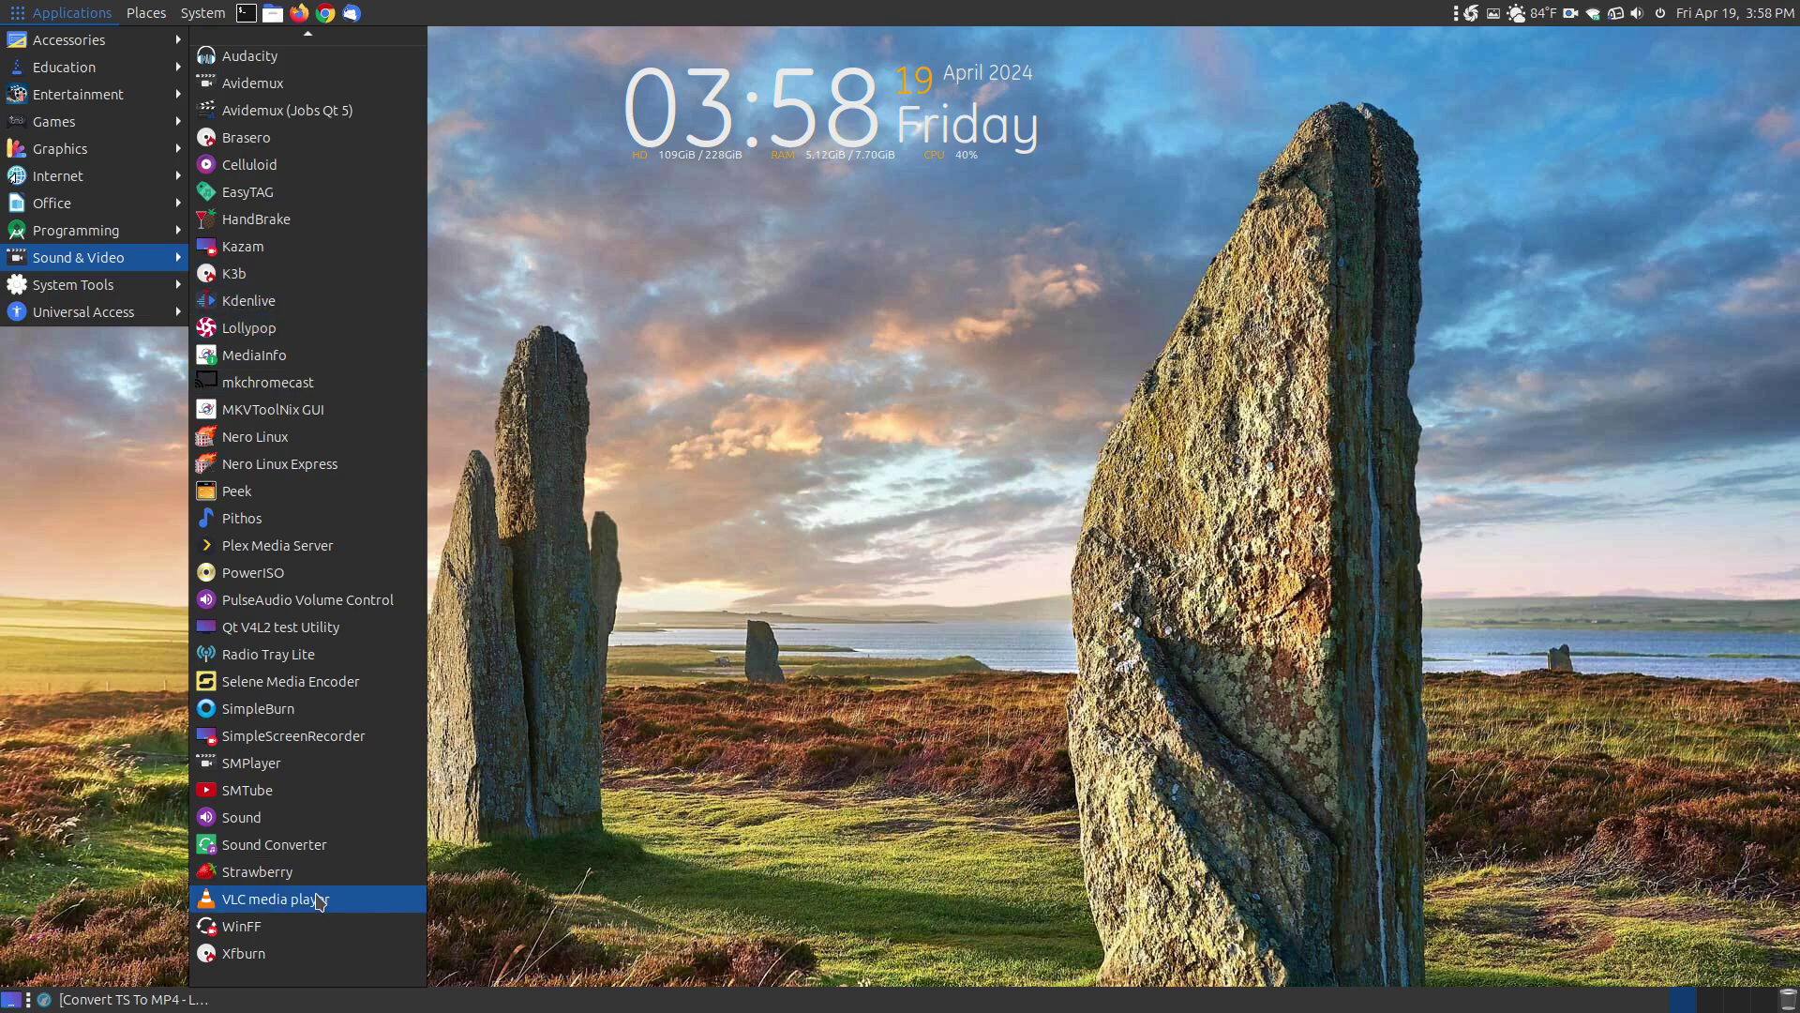
{"action": "left_click", "coordinate": [281, 898]}
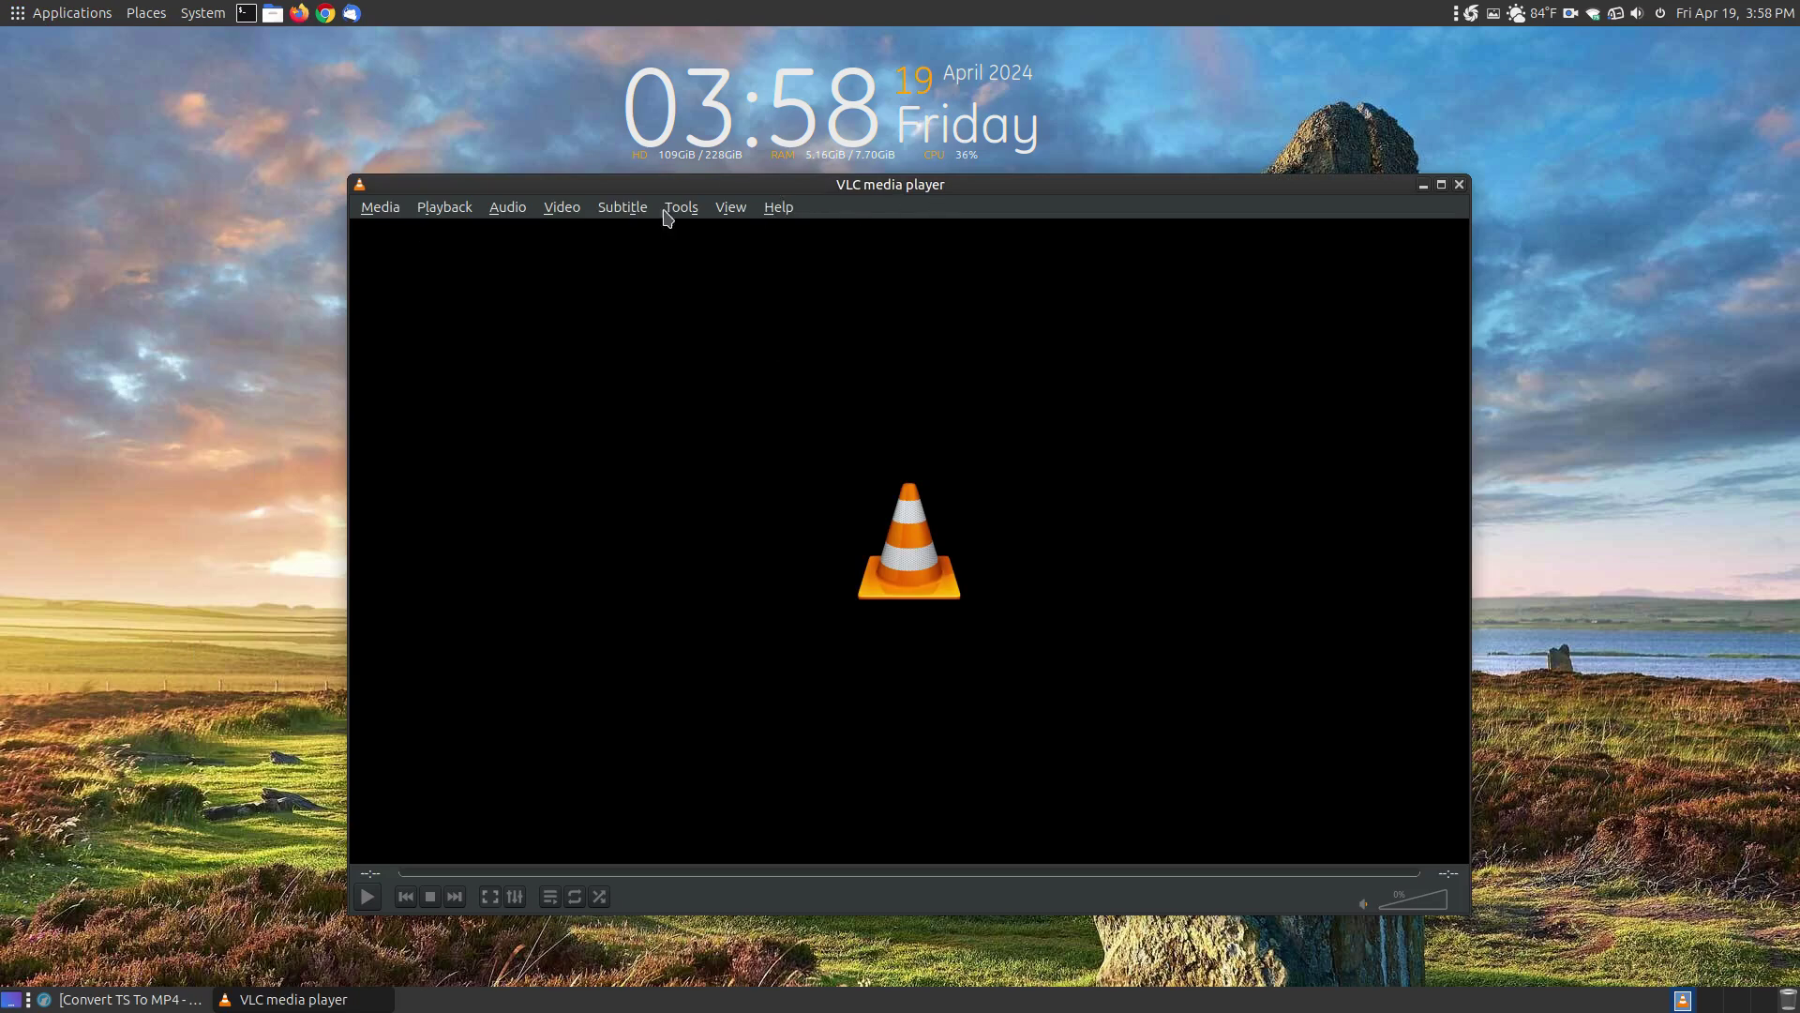
Start a Convert / Save job and add Tree_Frog.ts from the Videos folder as its source file
{"action": "left_click", "coordinate": [399, 216]}
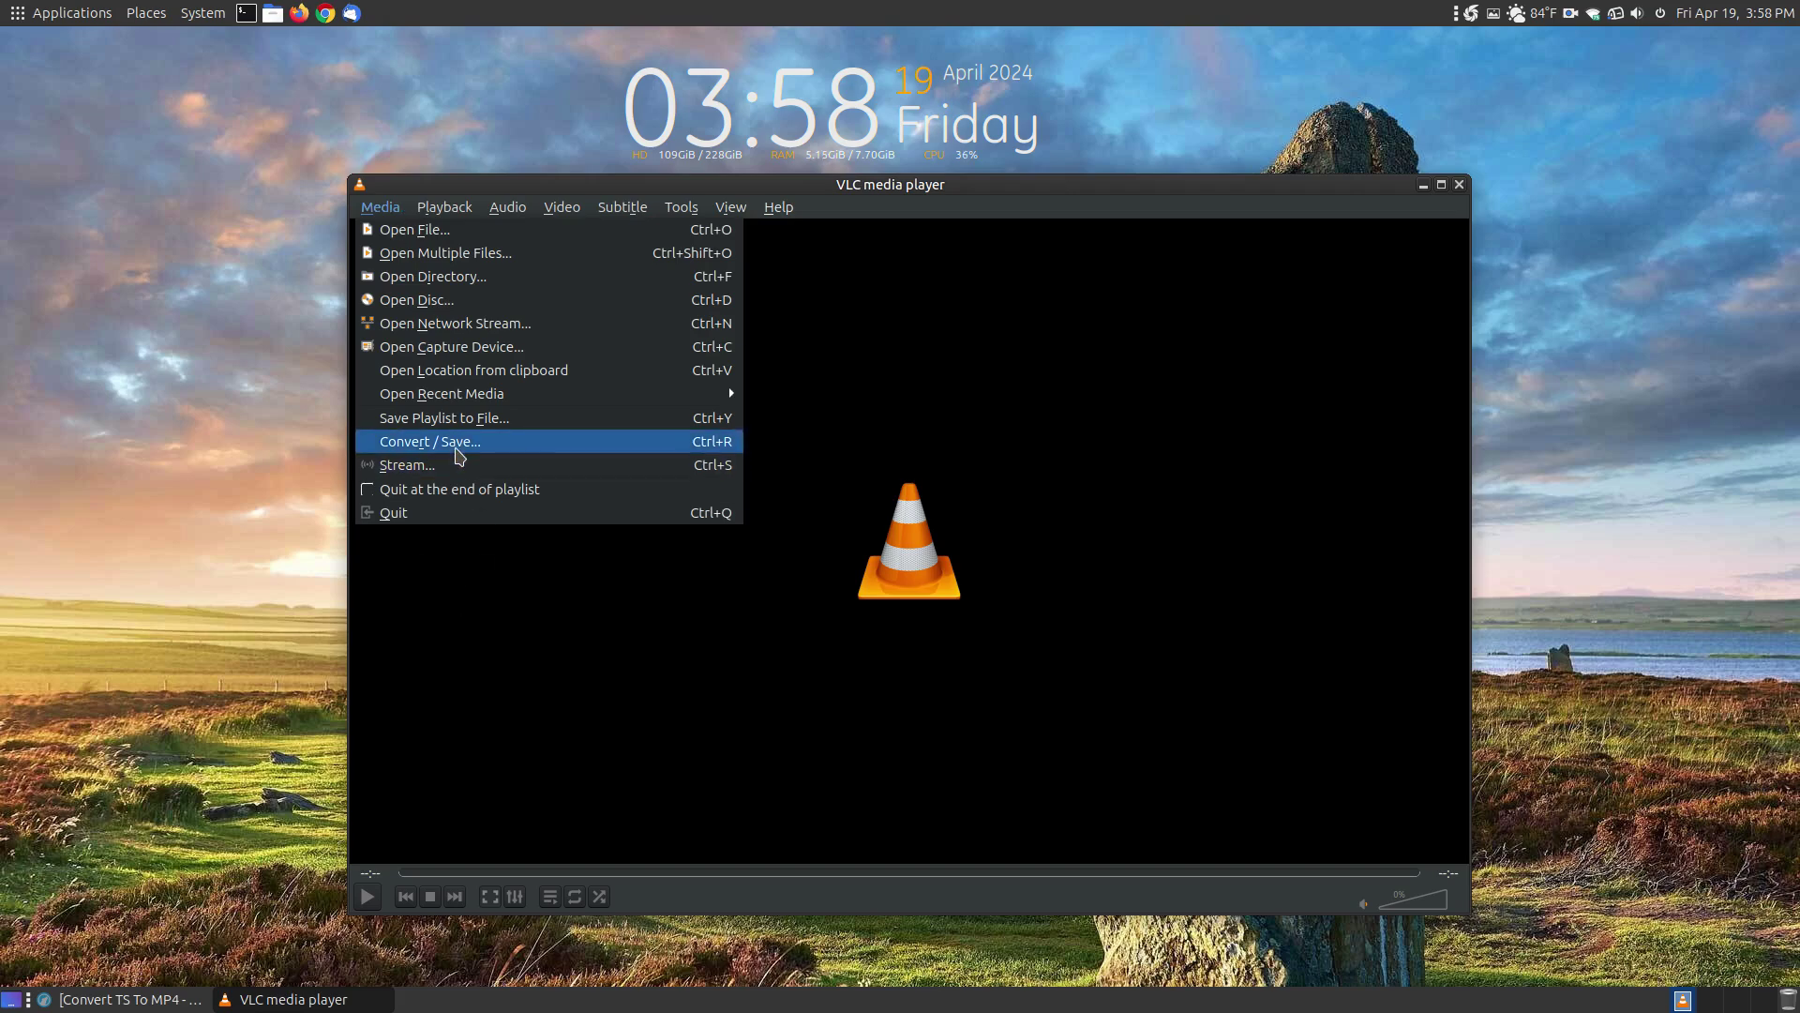
{"action": "left_click", "coordinate": [459, 448]}
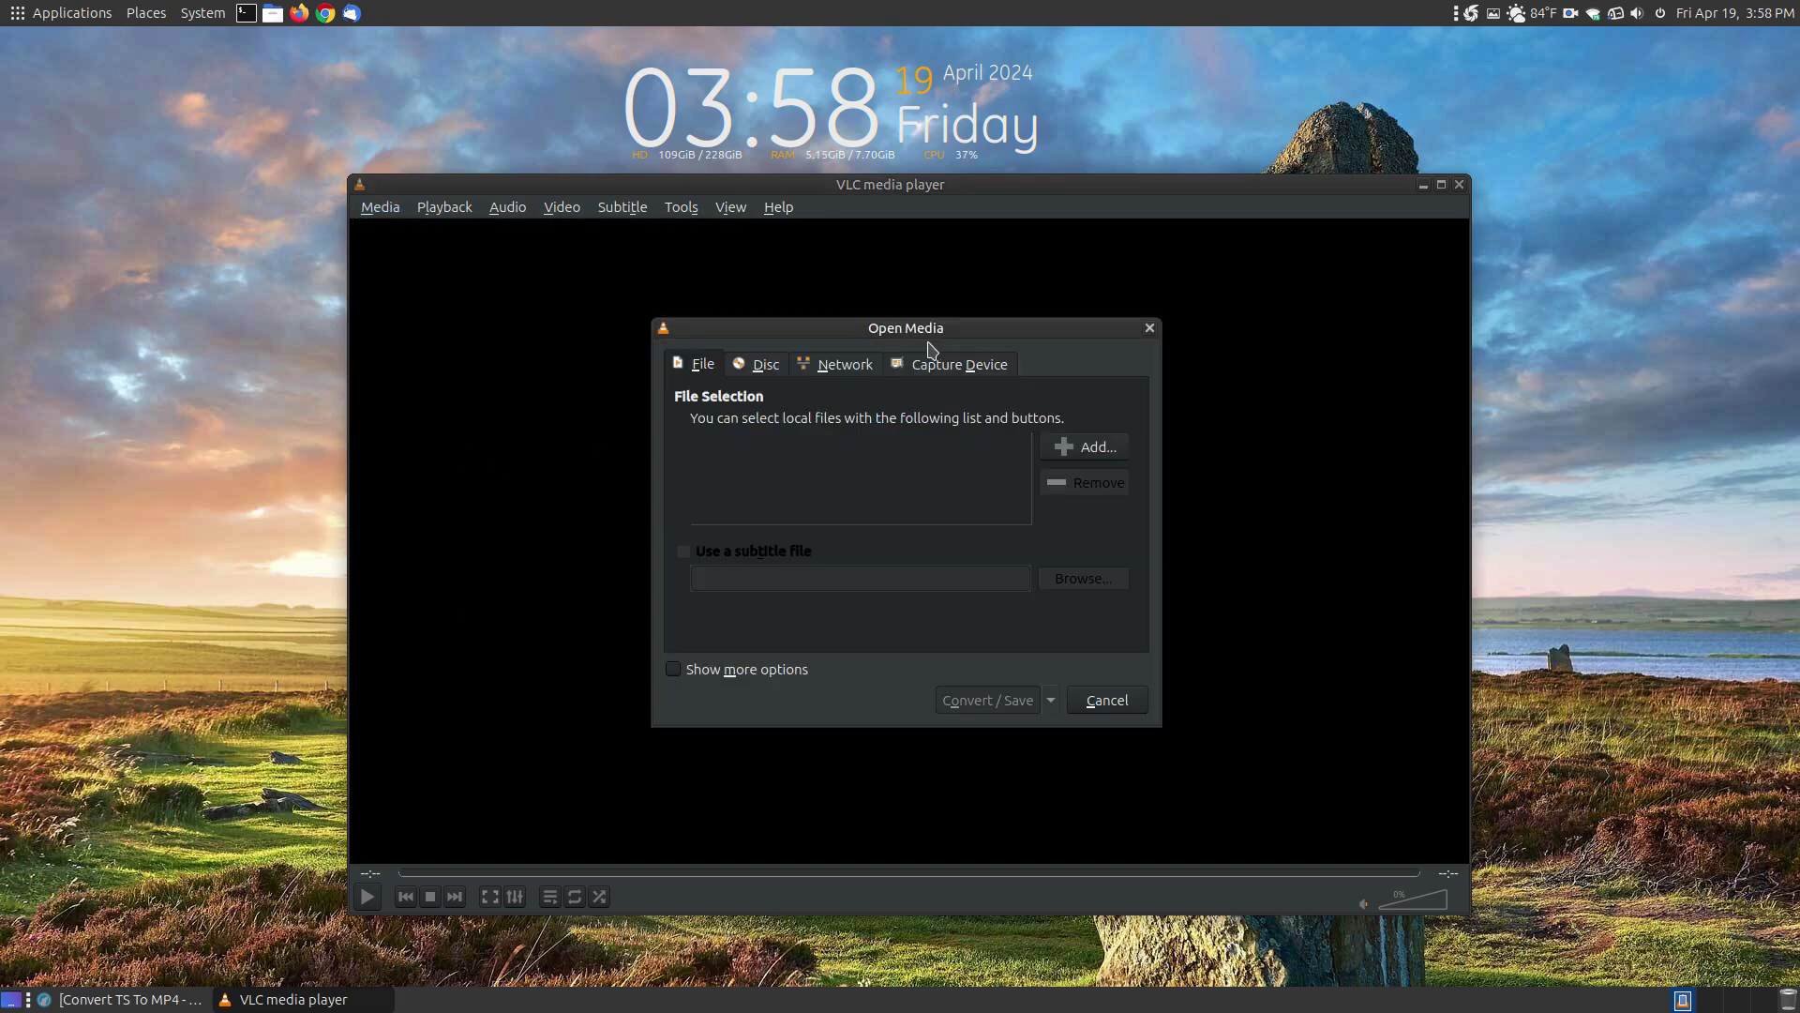
{"action": "left_click", "coordinate": [1076, 446]}
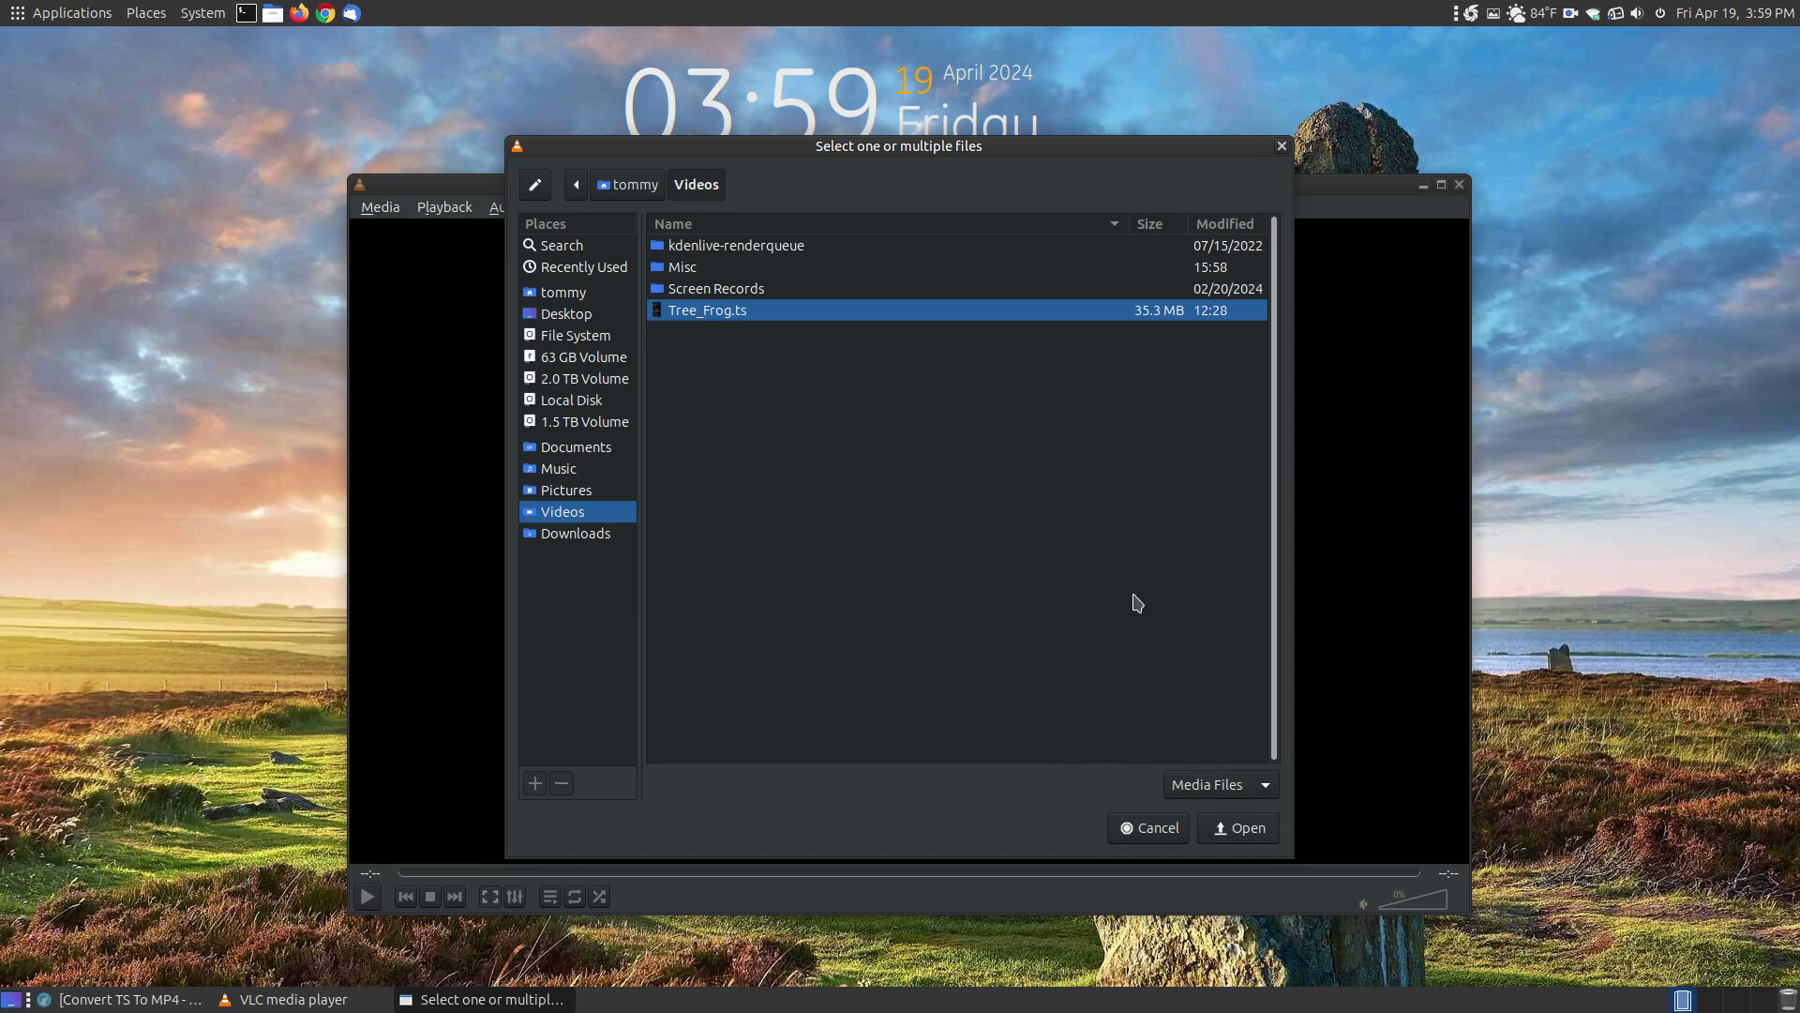
{"action": "left_click", "coordinate": [1229, 829]}
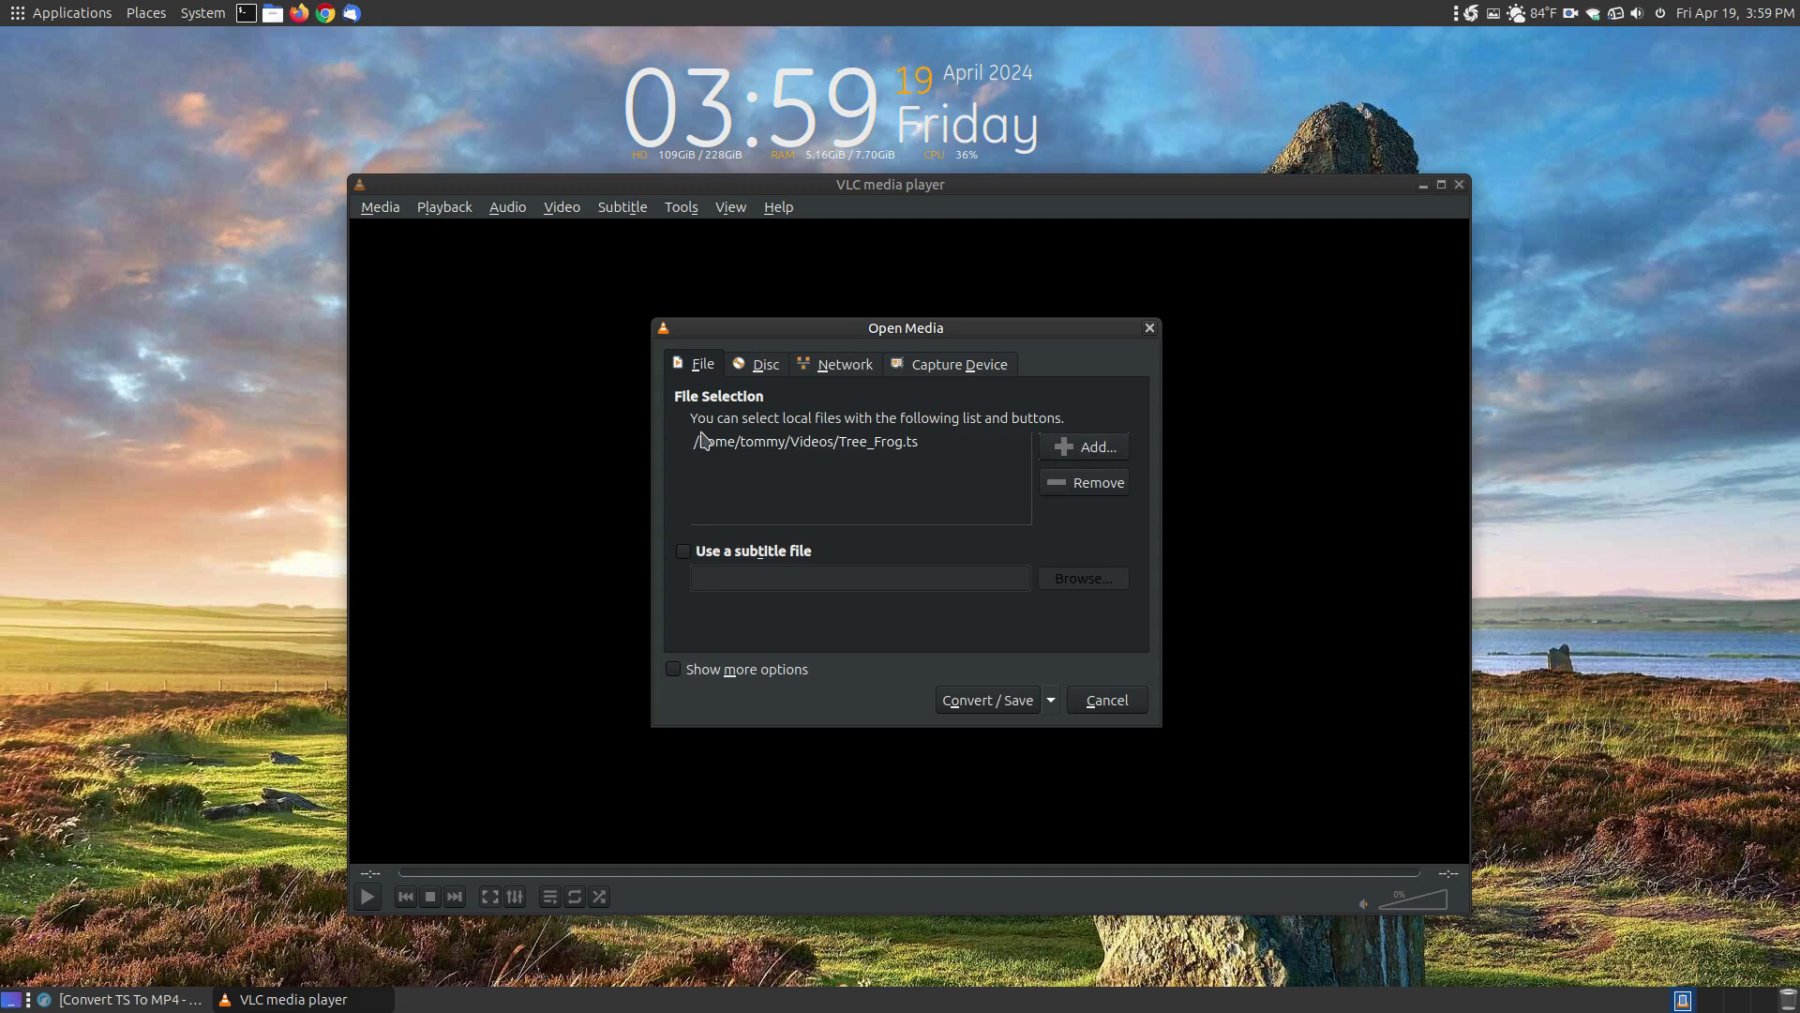
Proceed to the conversion settings and choose the Video - H.264 + MP3 (MP4) profile
{"action": "left_click", "coordinate": [988, 703]}
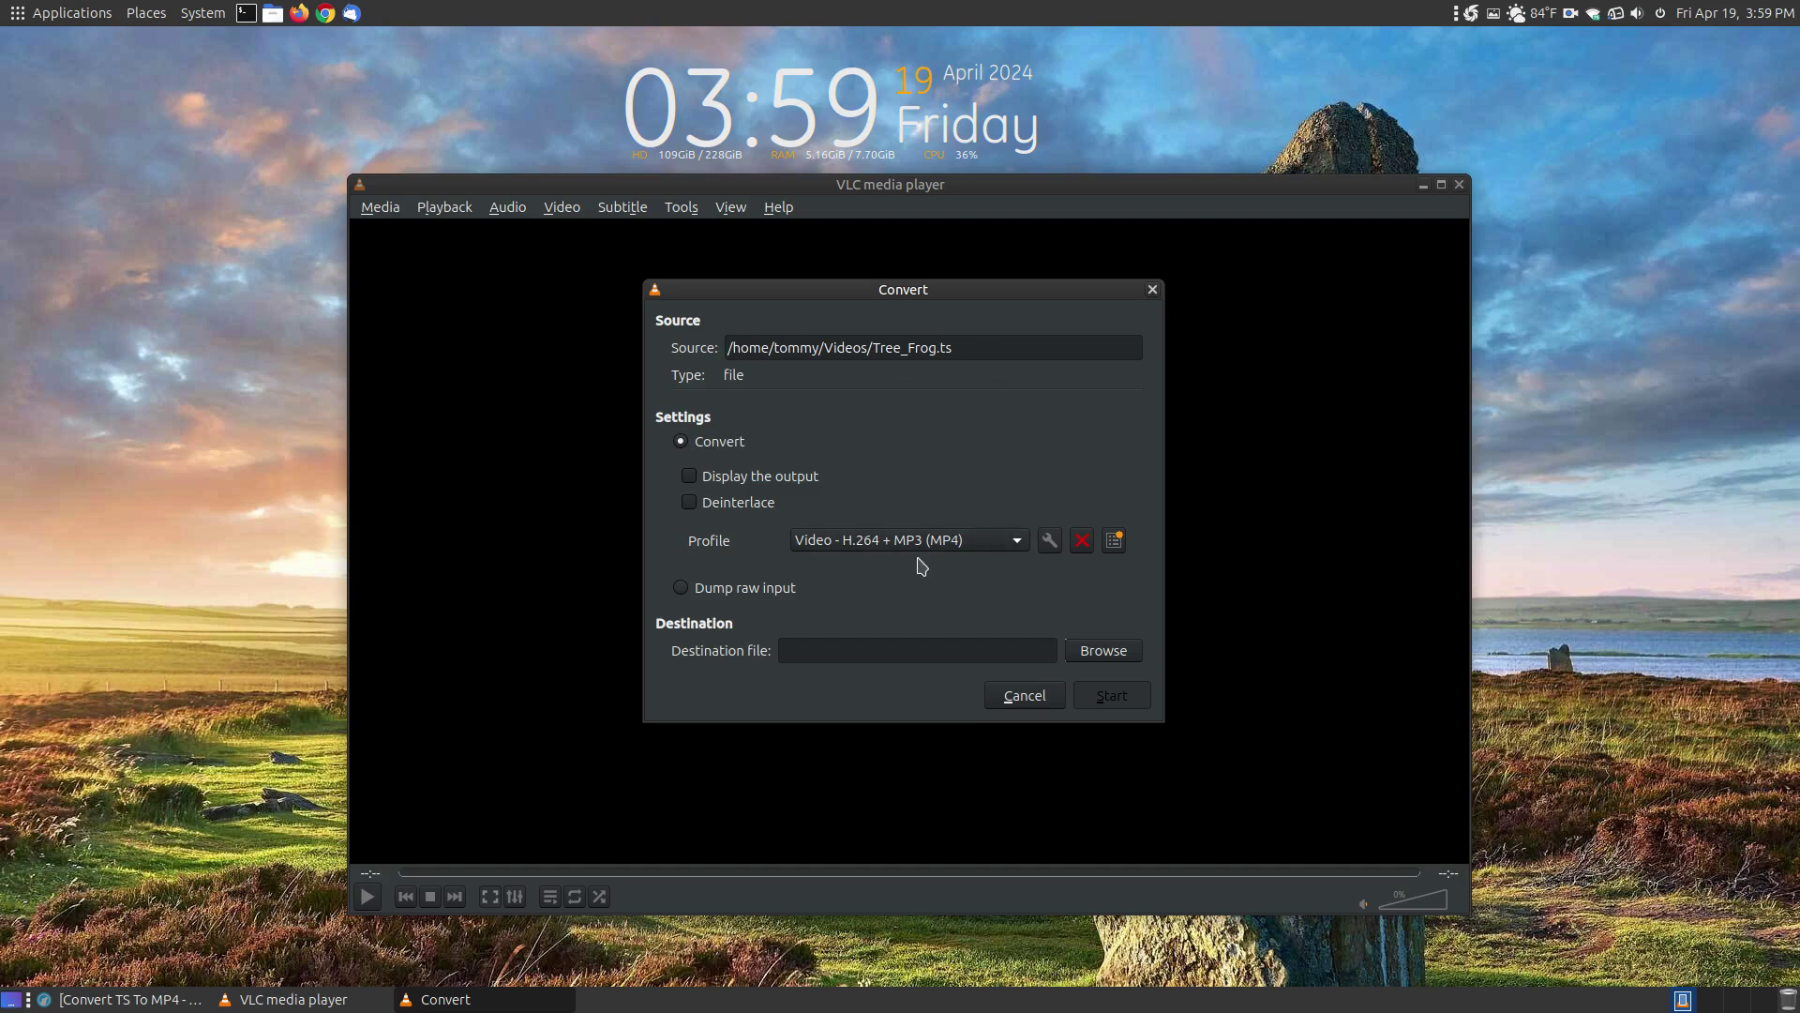
{"action": "left_click", "coordinate": [1017, 542]}
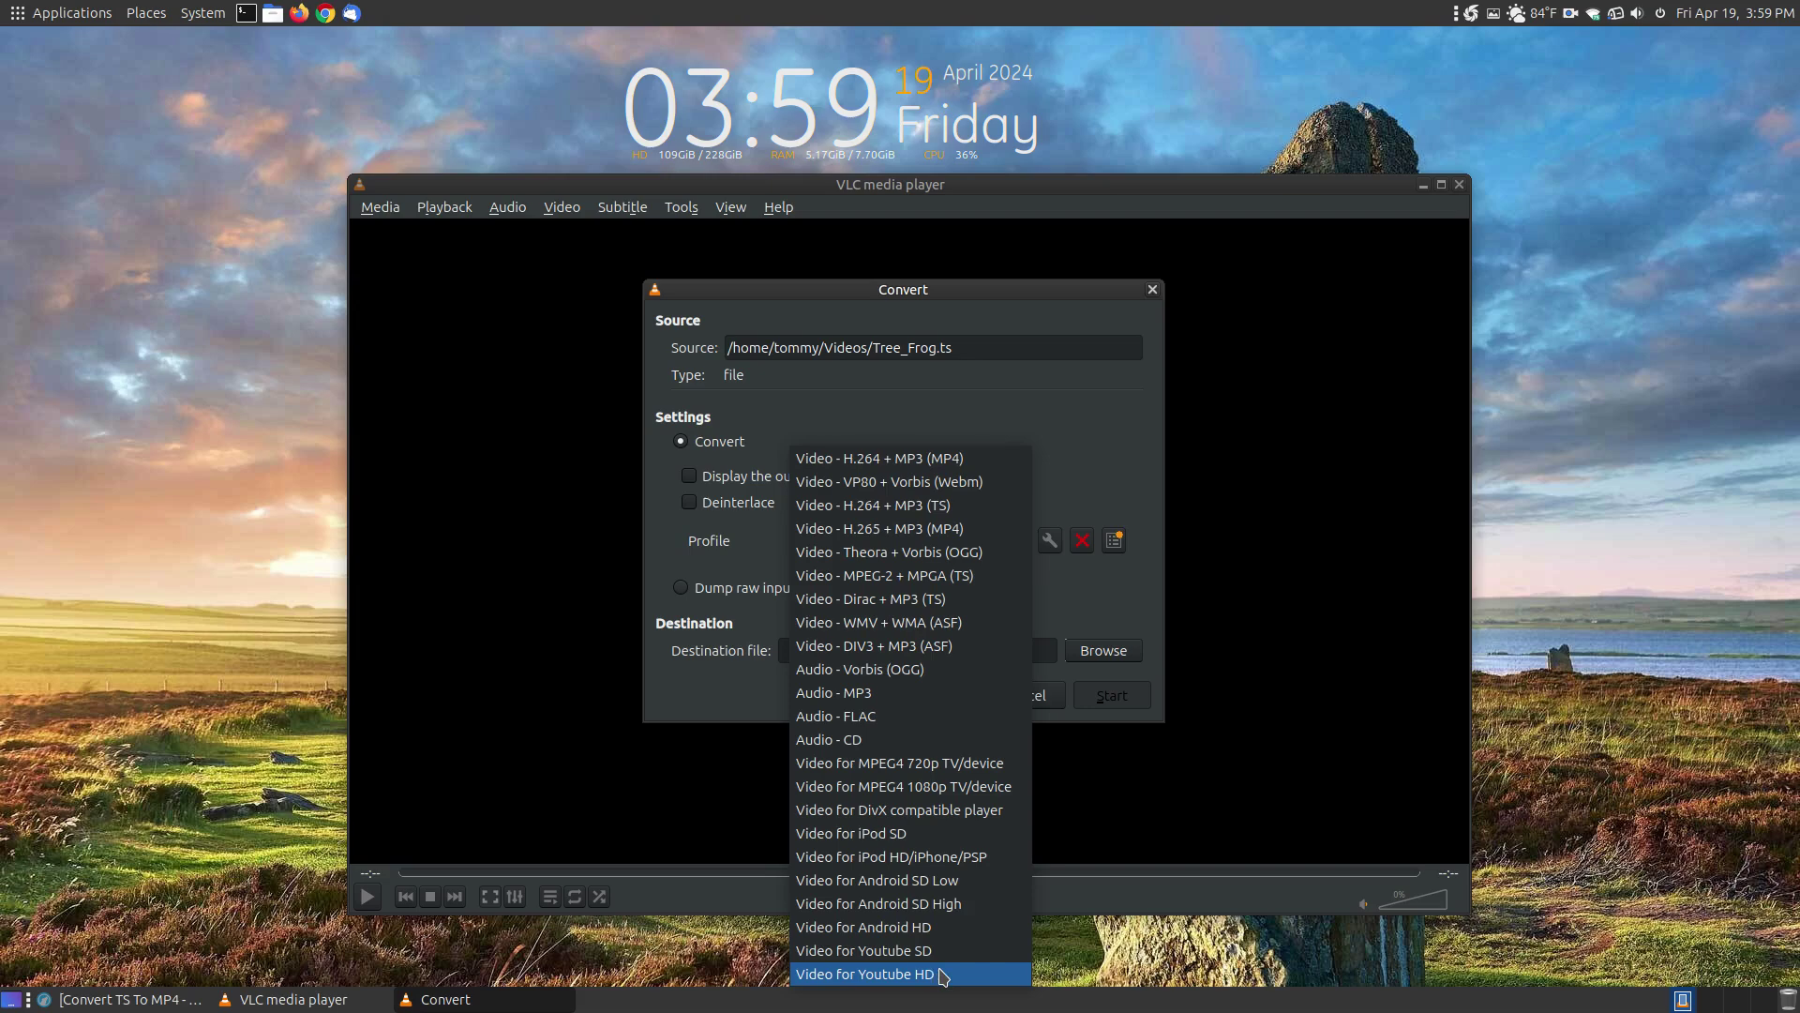
{"action": "left_click", "coordinate": [950, 458]}
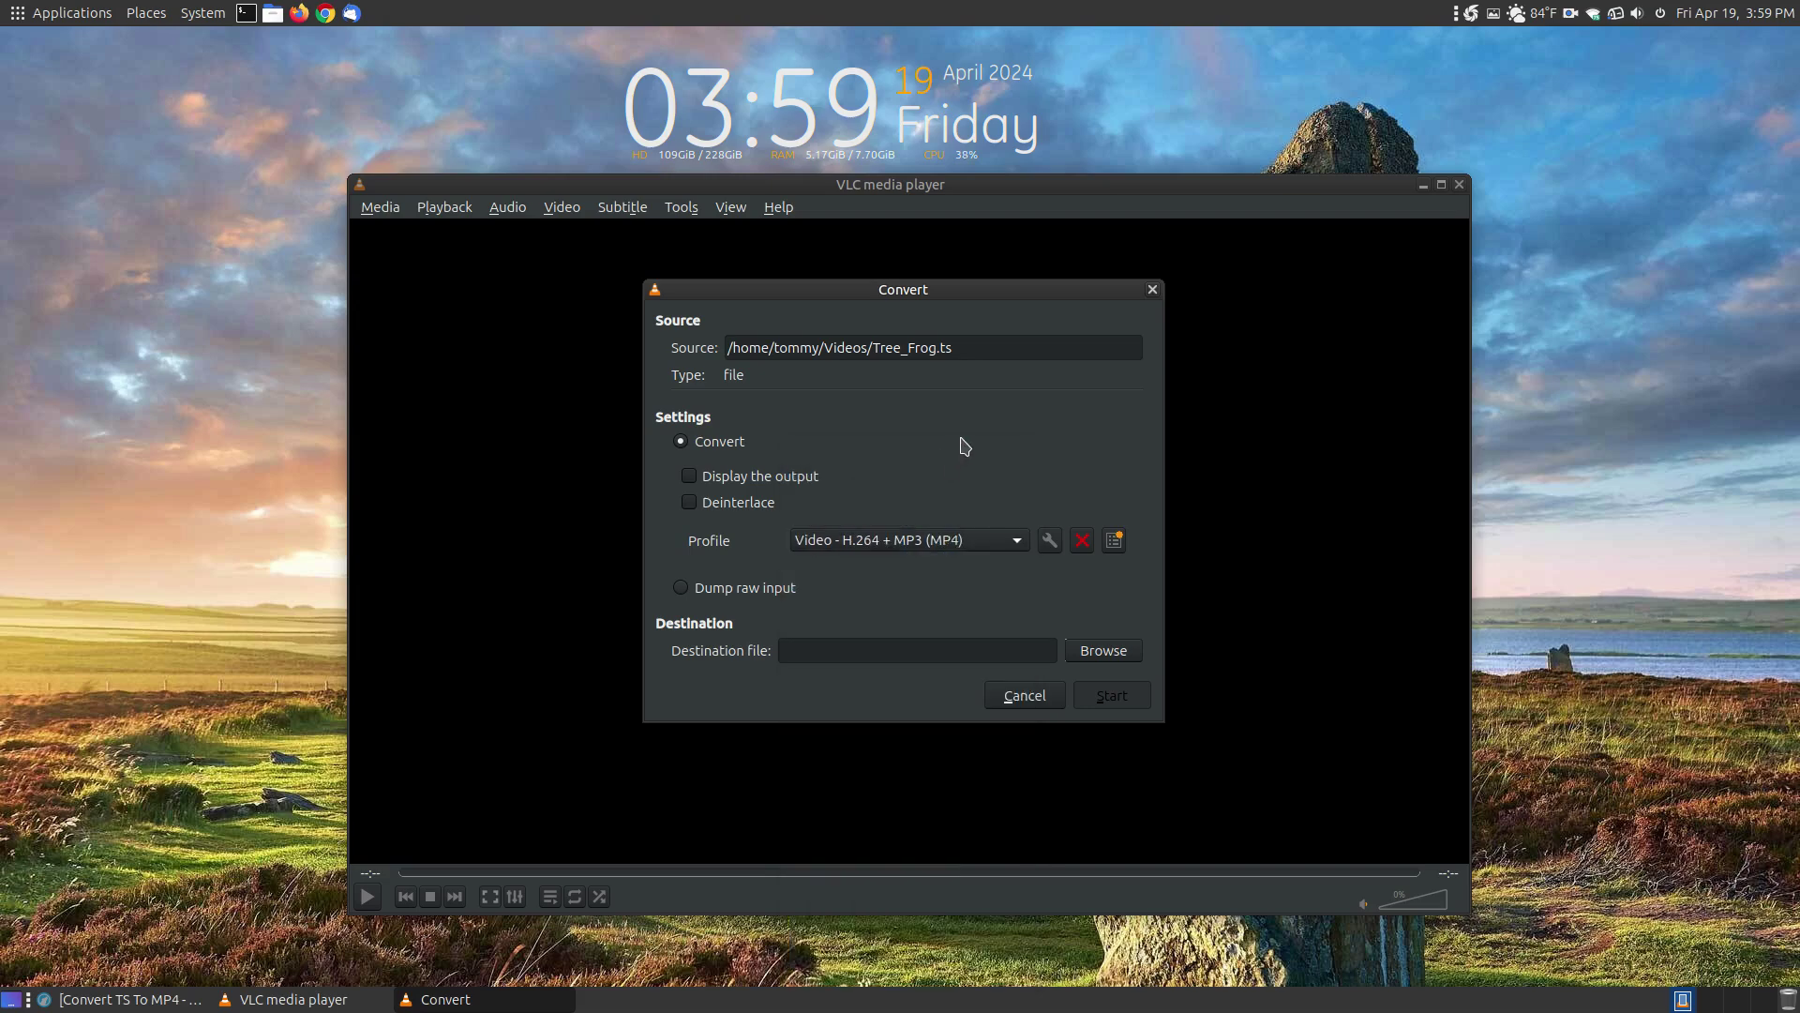
Review the encapsulation, video codec and audio codec settings of the MP4 profile, leaving without saving
{"action": "left_click", "coordinate": [1049, 542]}
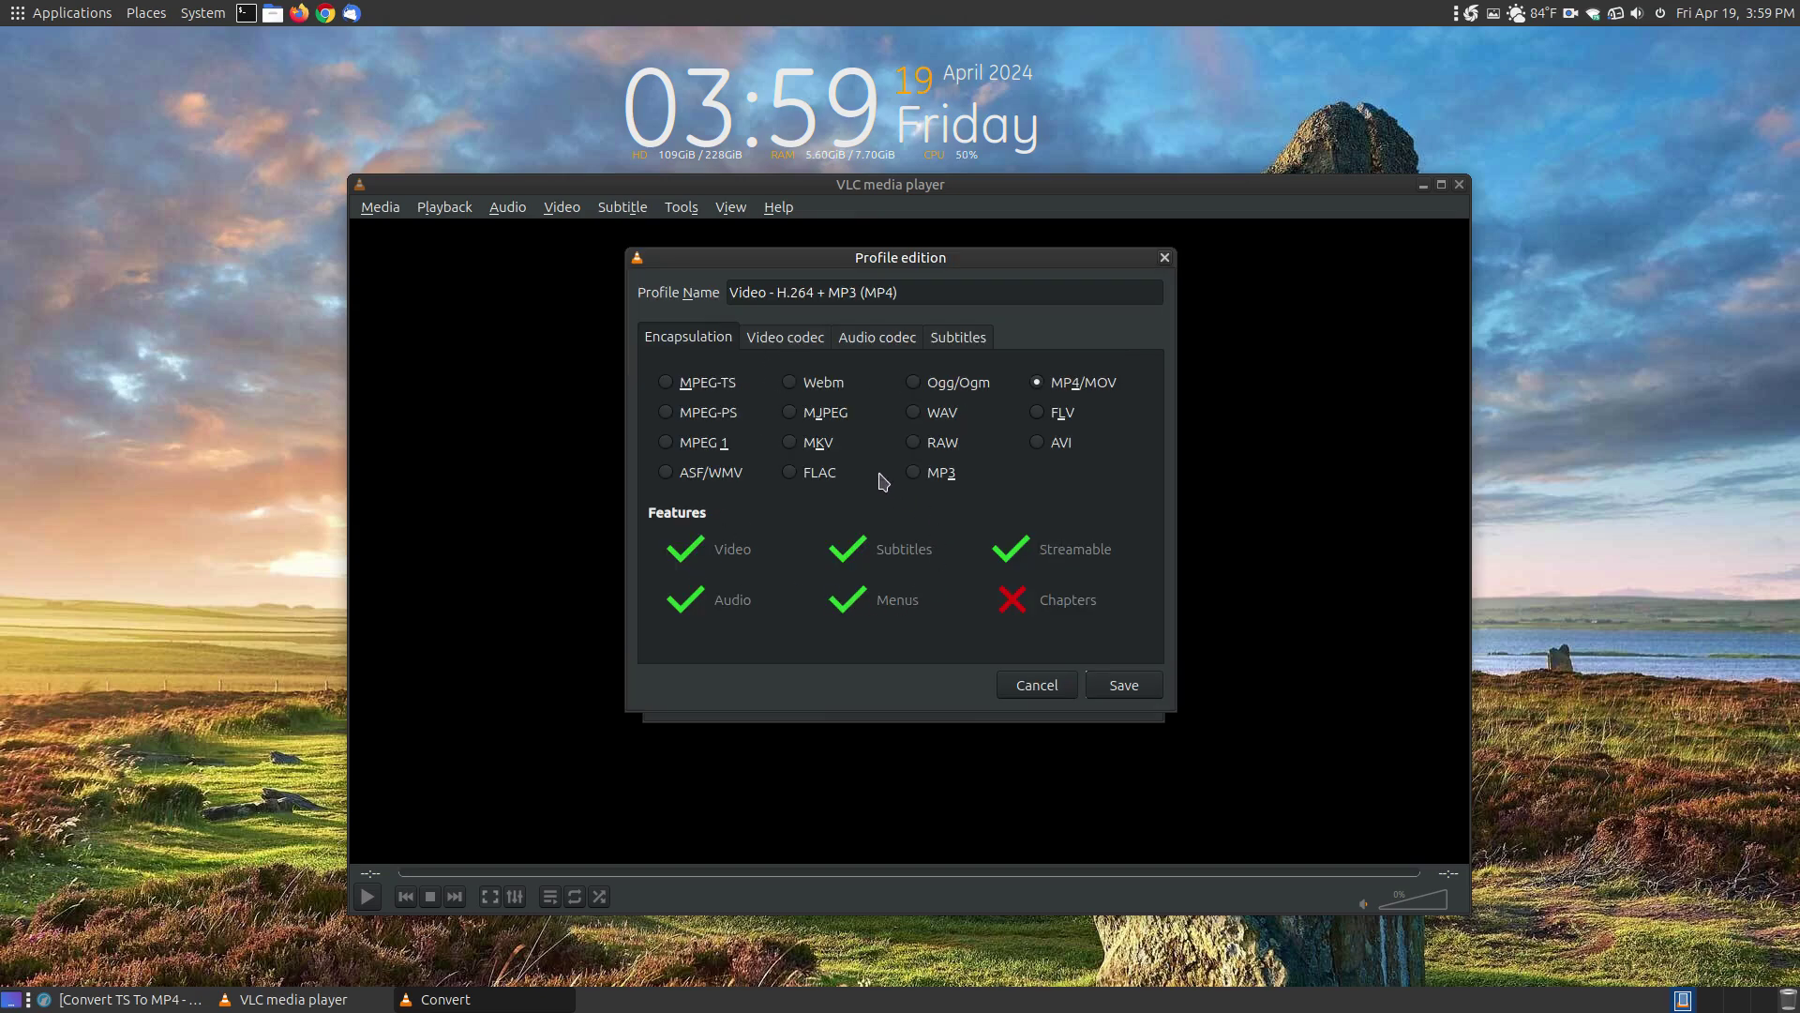
{"action": "left_click", "coordinate": [801, 340]}
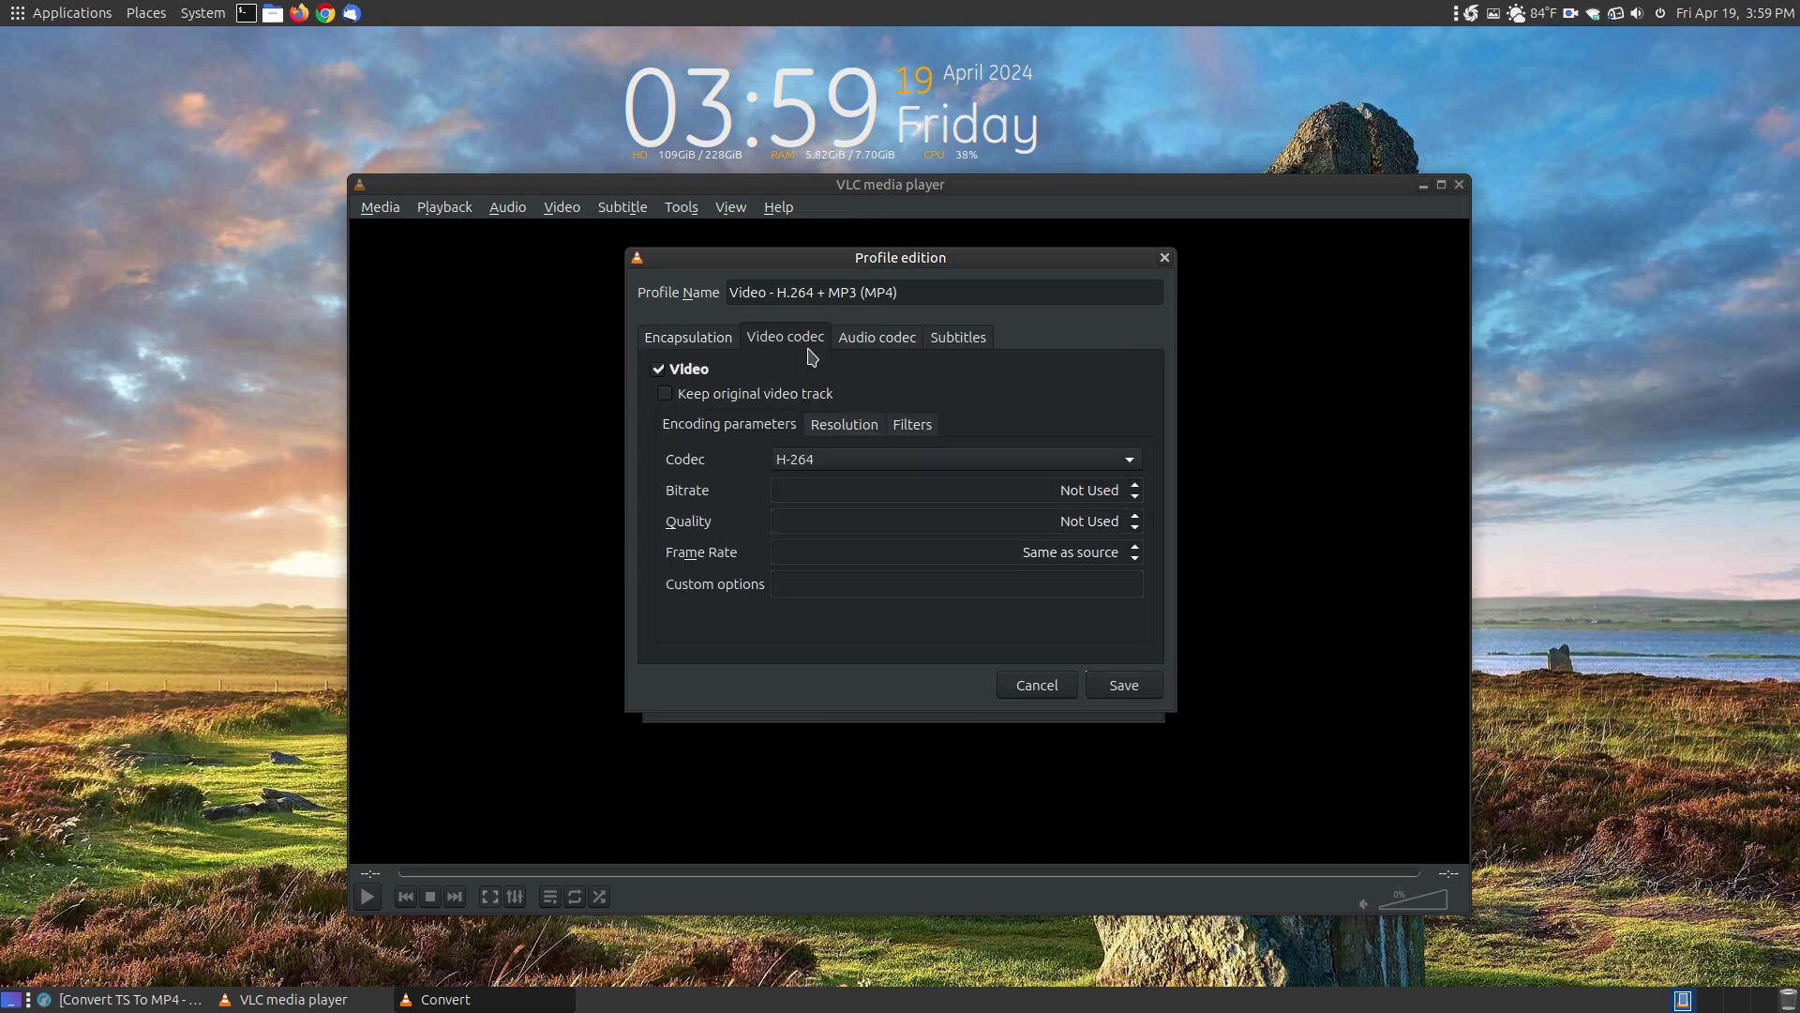
{"action": "left_click", "coordinate": [878, 342]}
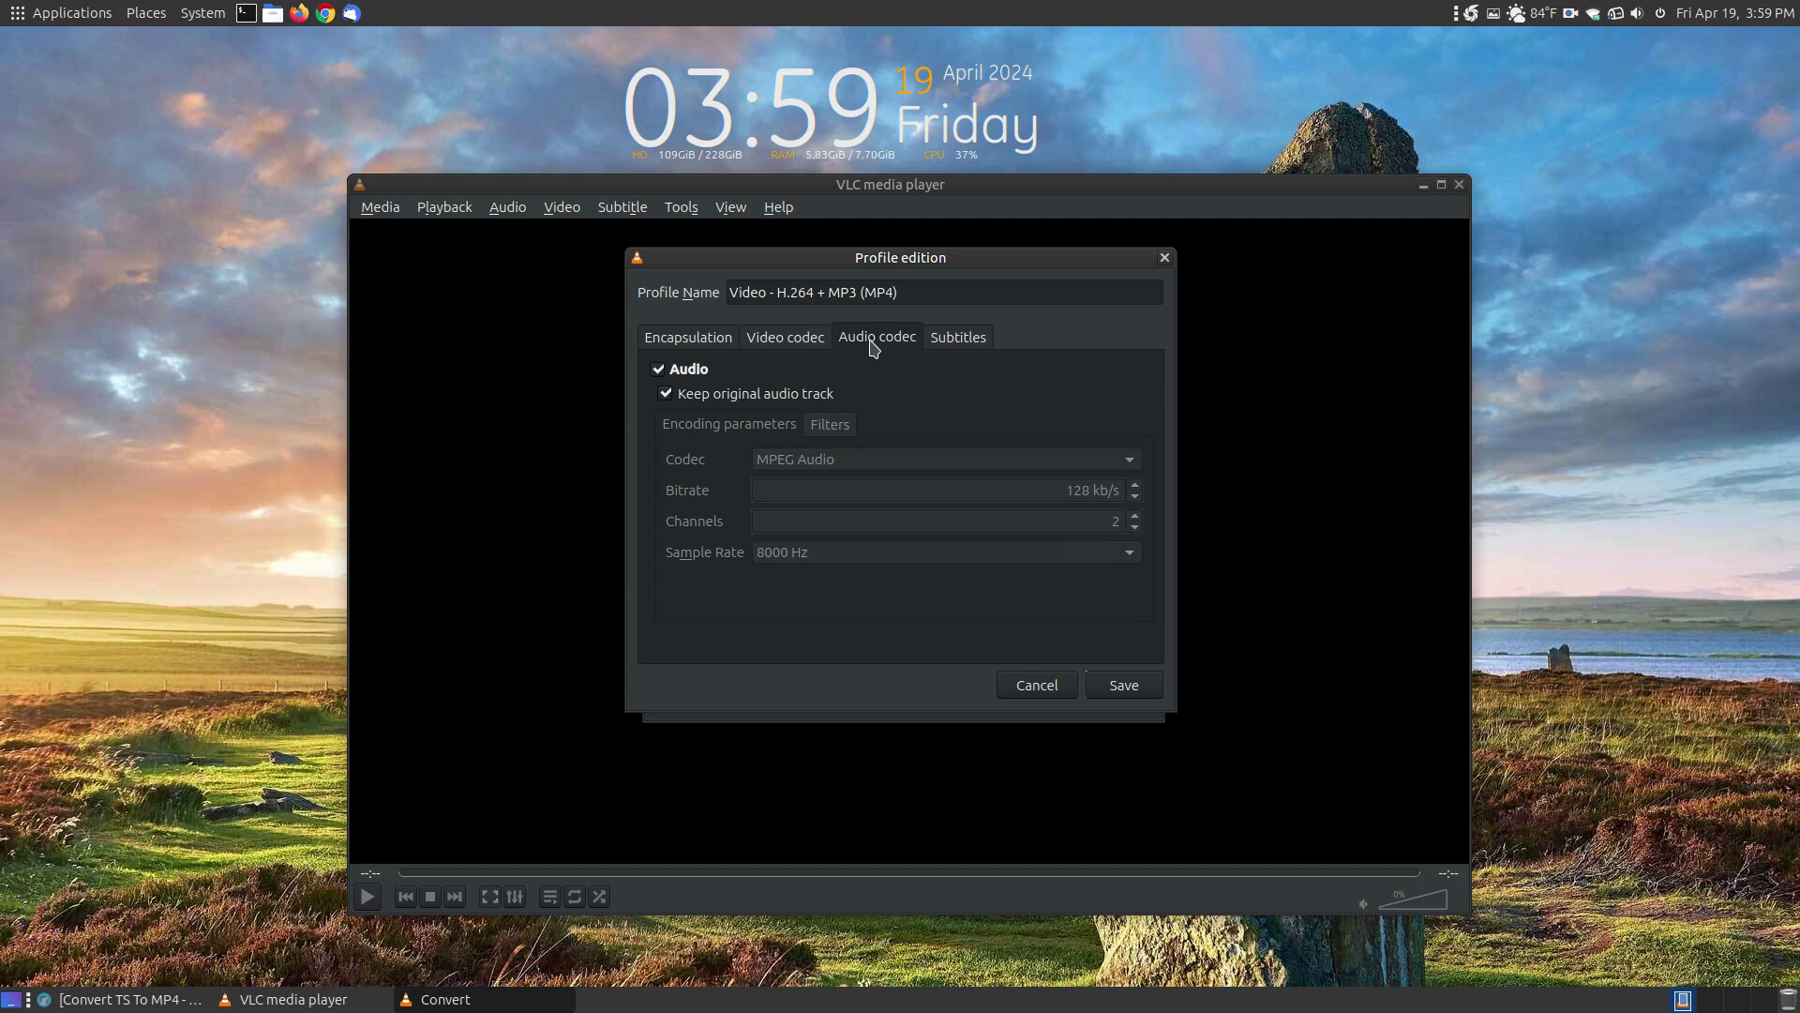
{"action": "left_click", "coordinate": [693, 340]}
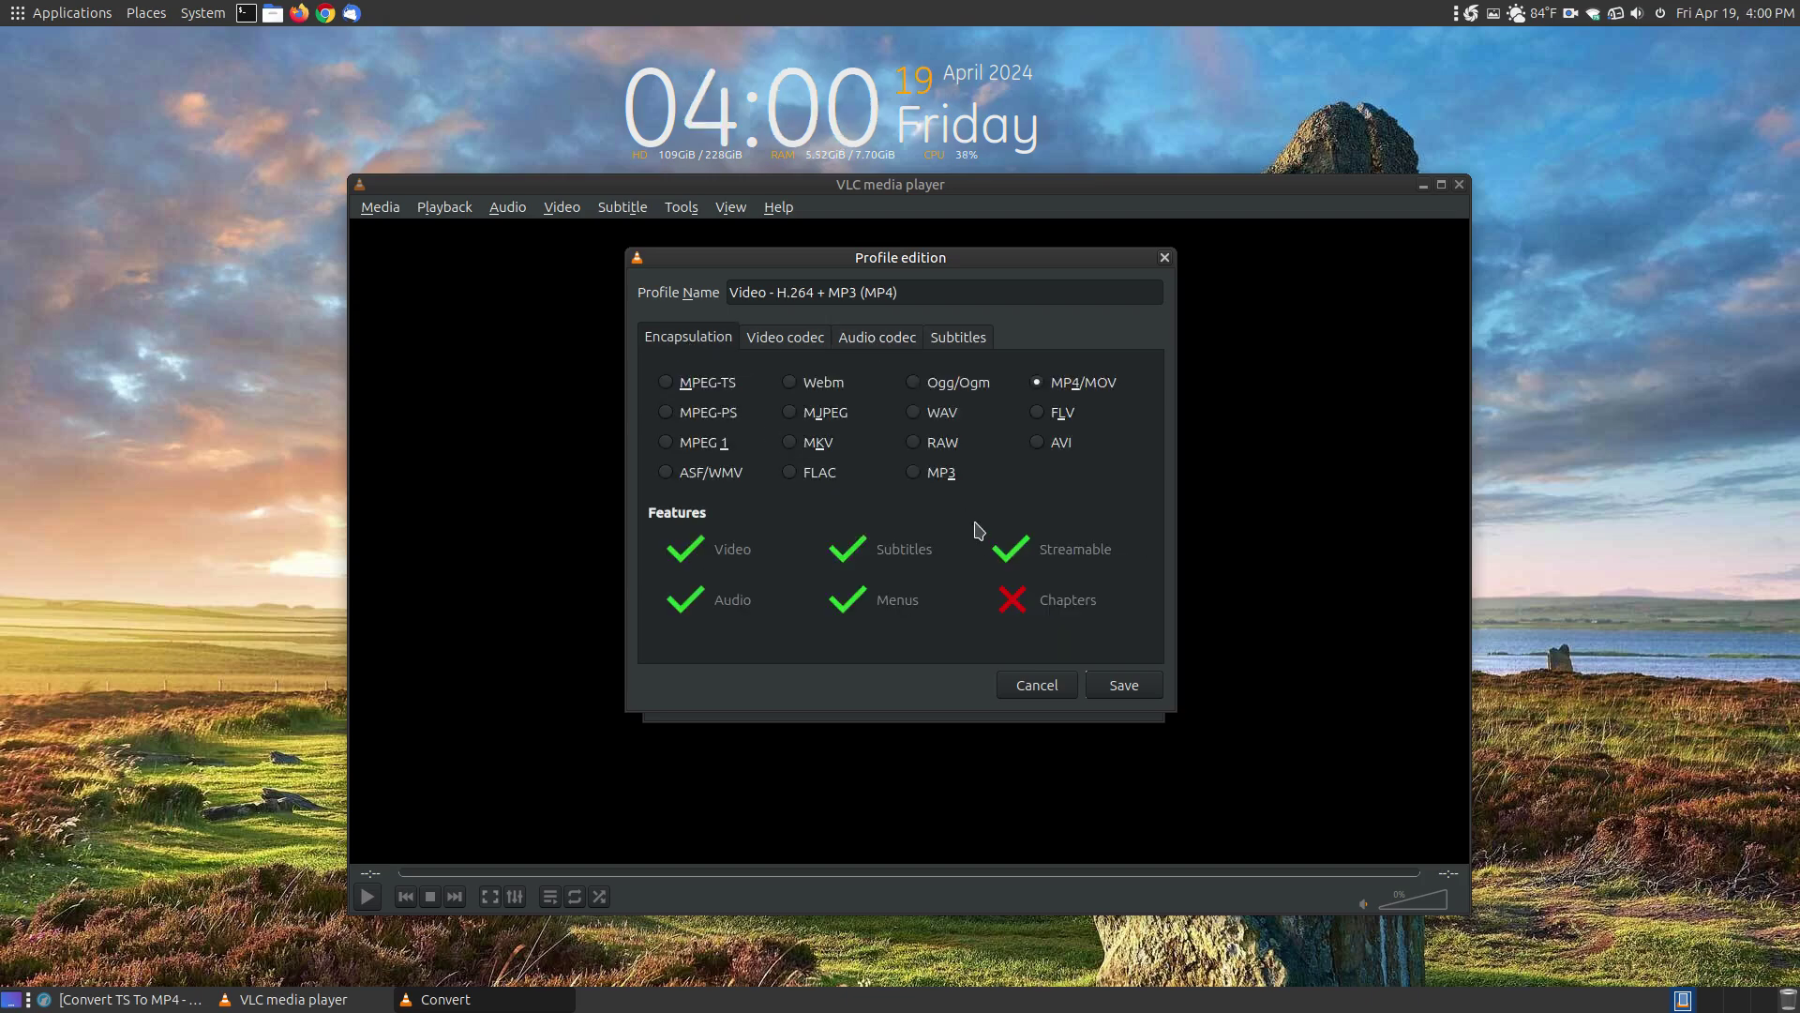
{"action": "left_click", "coordinate": [1026, 686]}
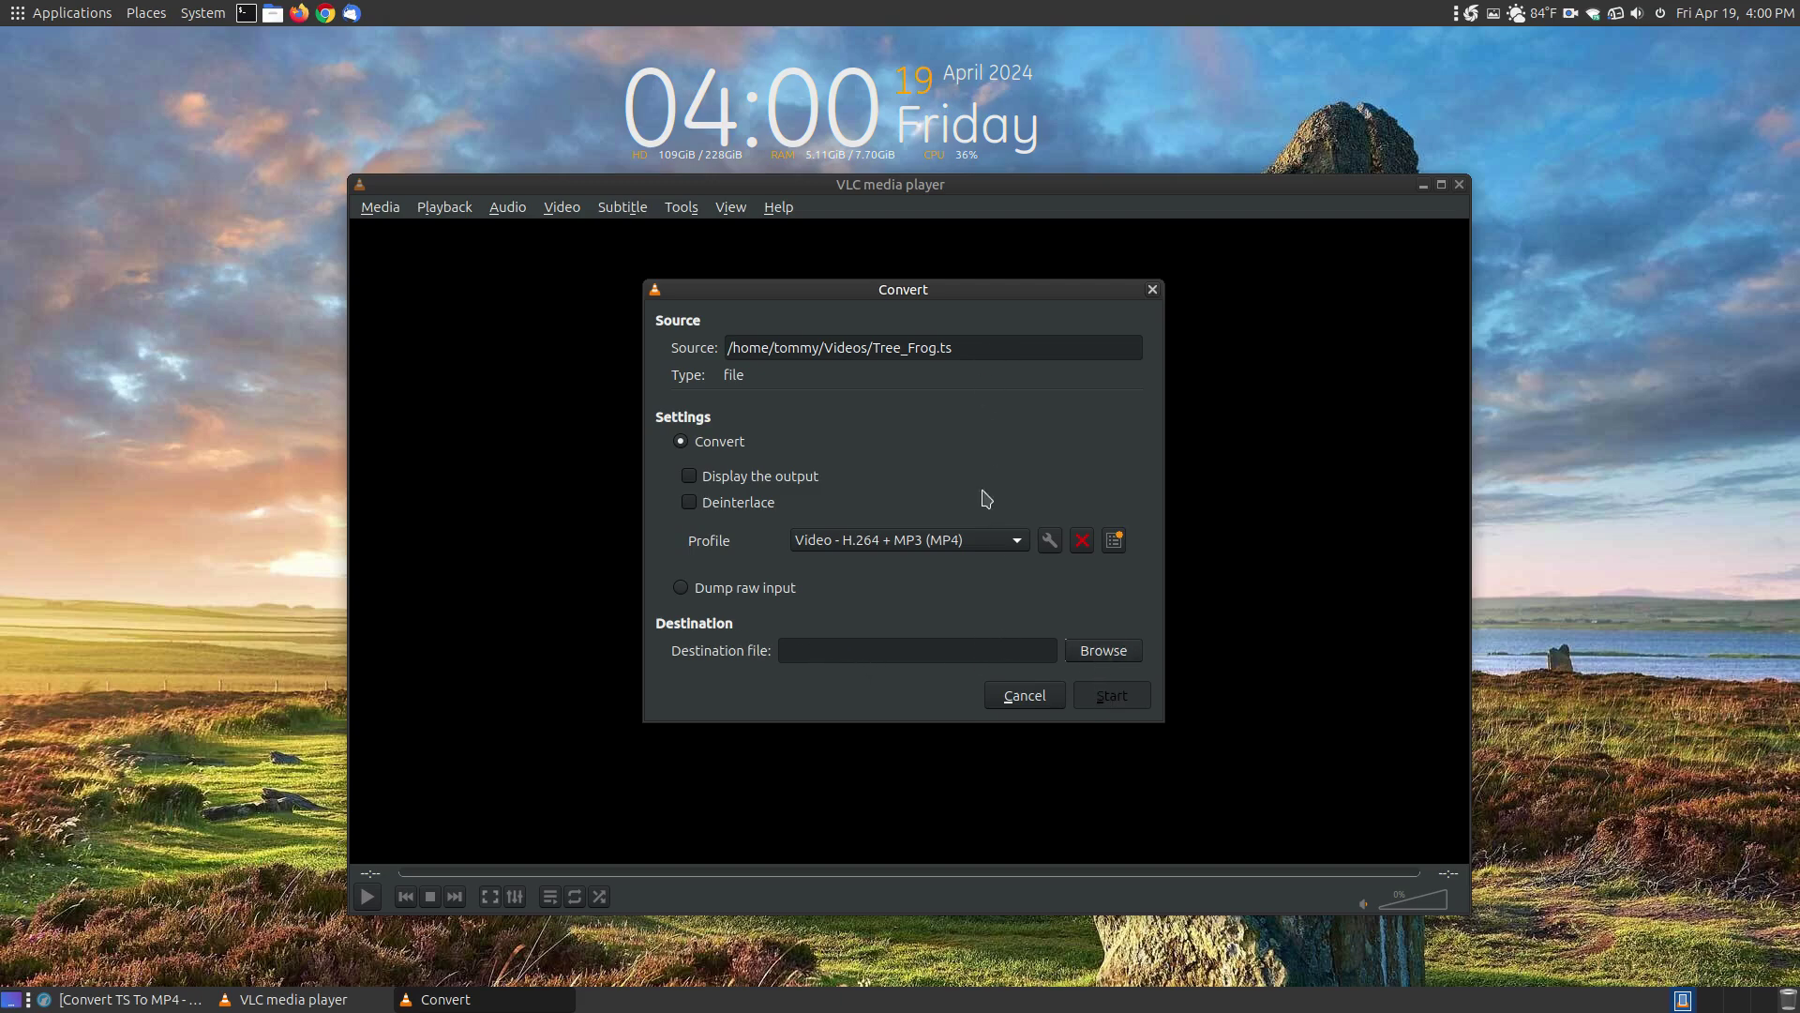
Set the destination file to Tree_Frog.mp4 in the Videos folder and start the conversion
{"action": "left_click", "coordinate": [1115, 660]}
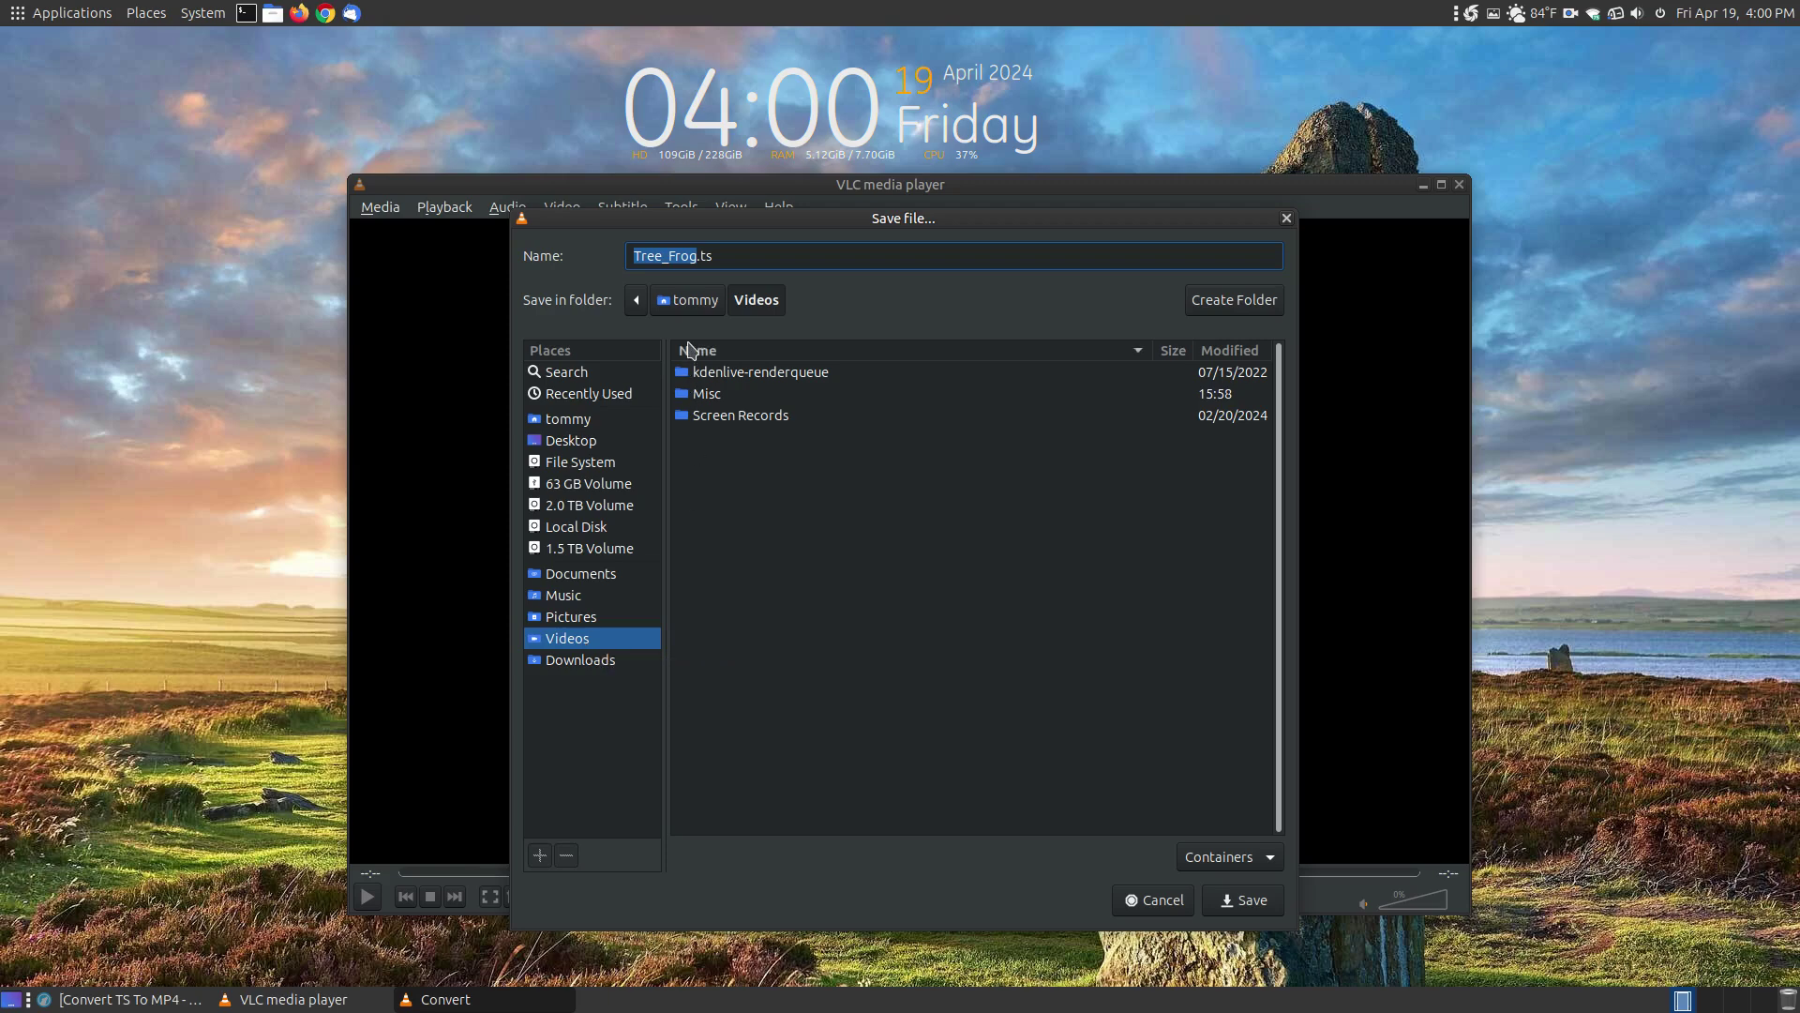
{"action": "left_click", "coordinate": [748, 258]}
{"action": "type", "text": "mp4"}
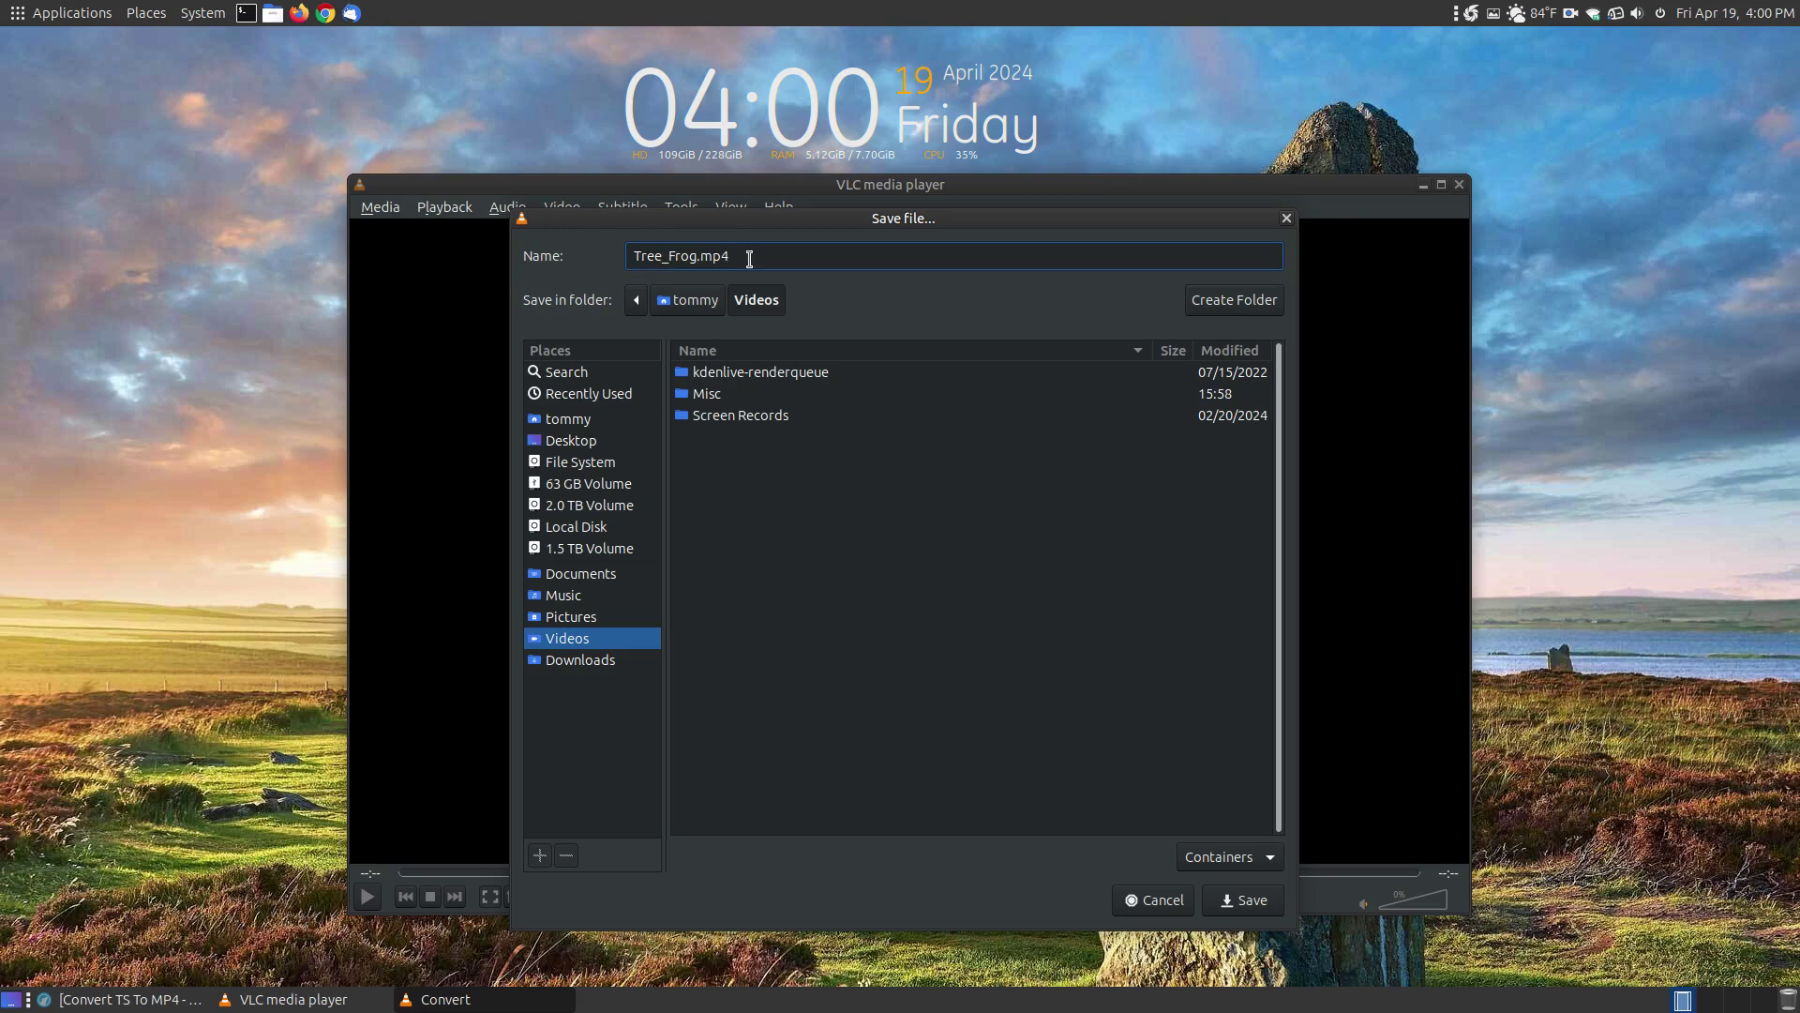
{"action": "left_click", "coordinate": [1236, 901]}
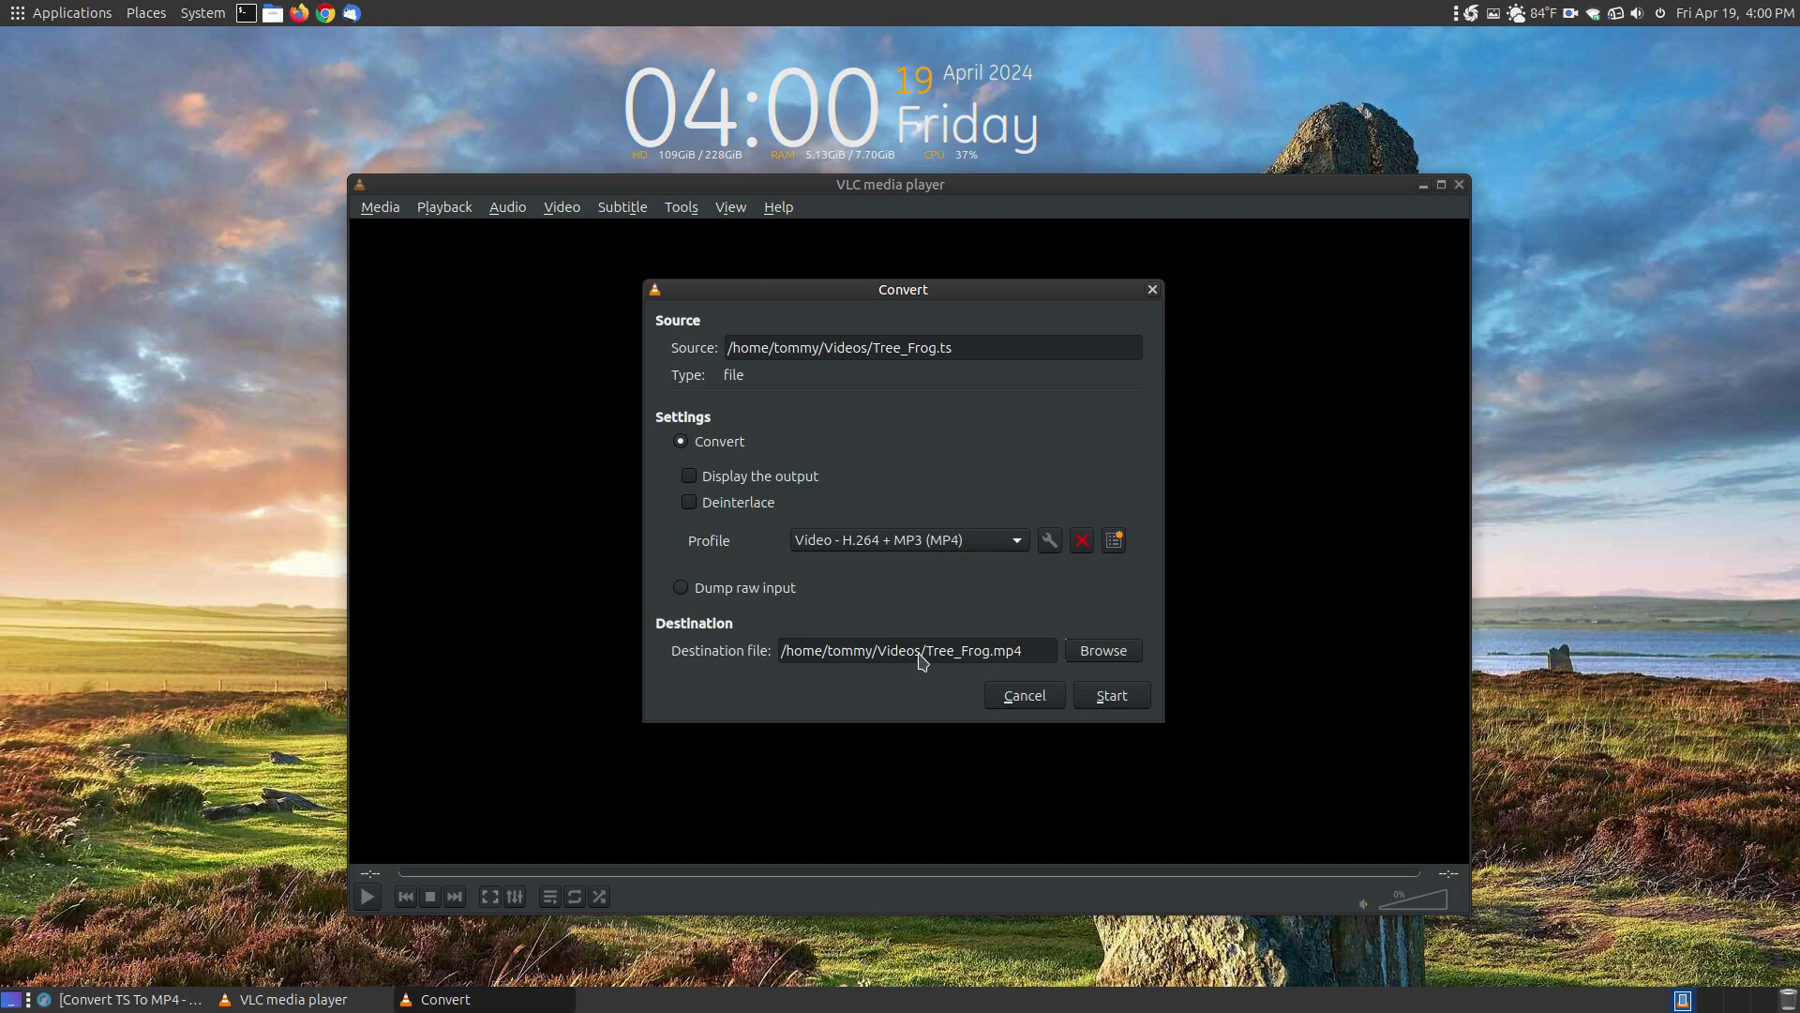
{"action": "left_click", "coordinate": [1105, 694]}
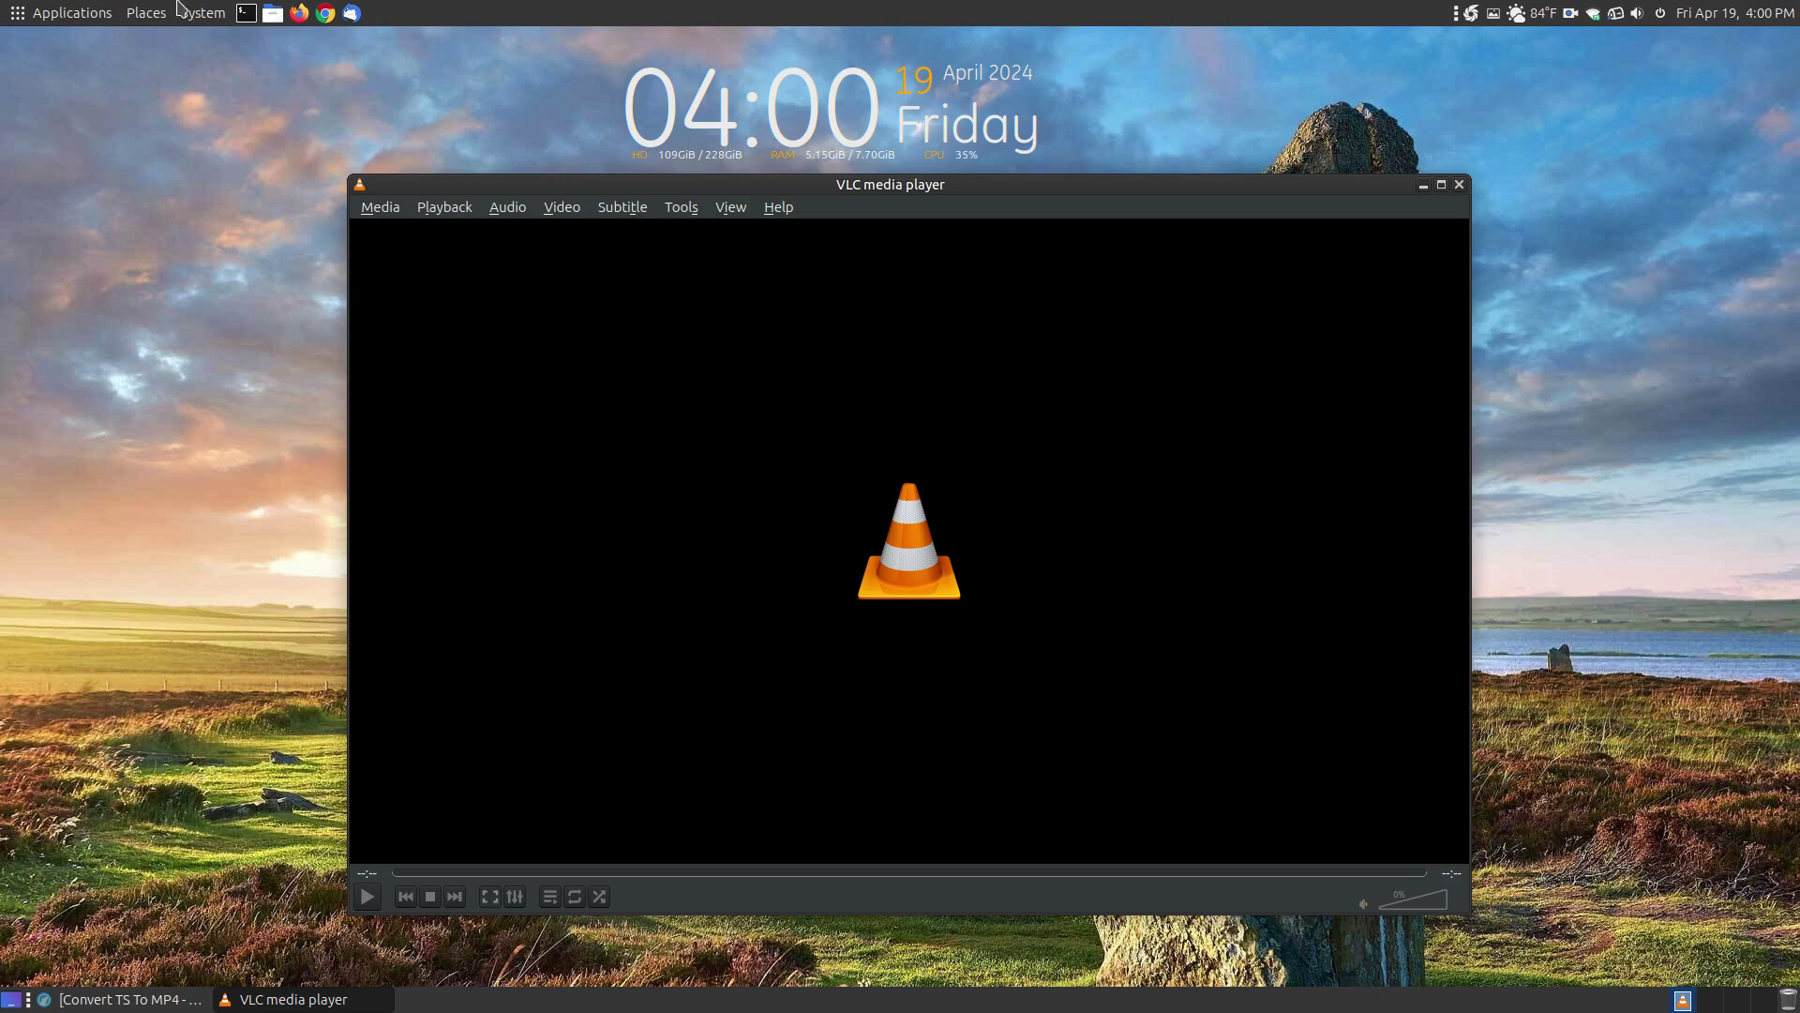
Switch to the file manager and check the sizes of Tree_Frog.ts and Tree_Frog.mp4 in the Videos folder
{"action": "left_click", "coordinate": [267, 19]}
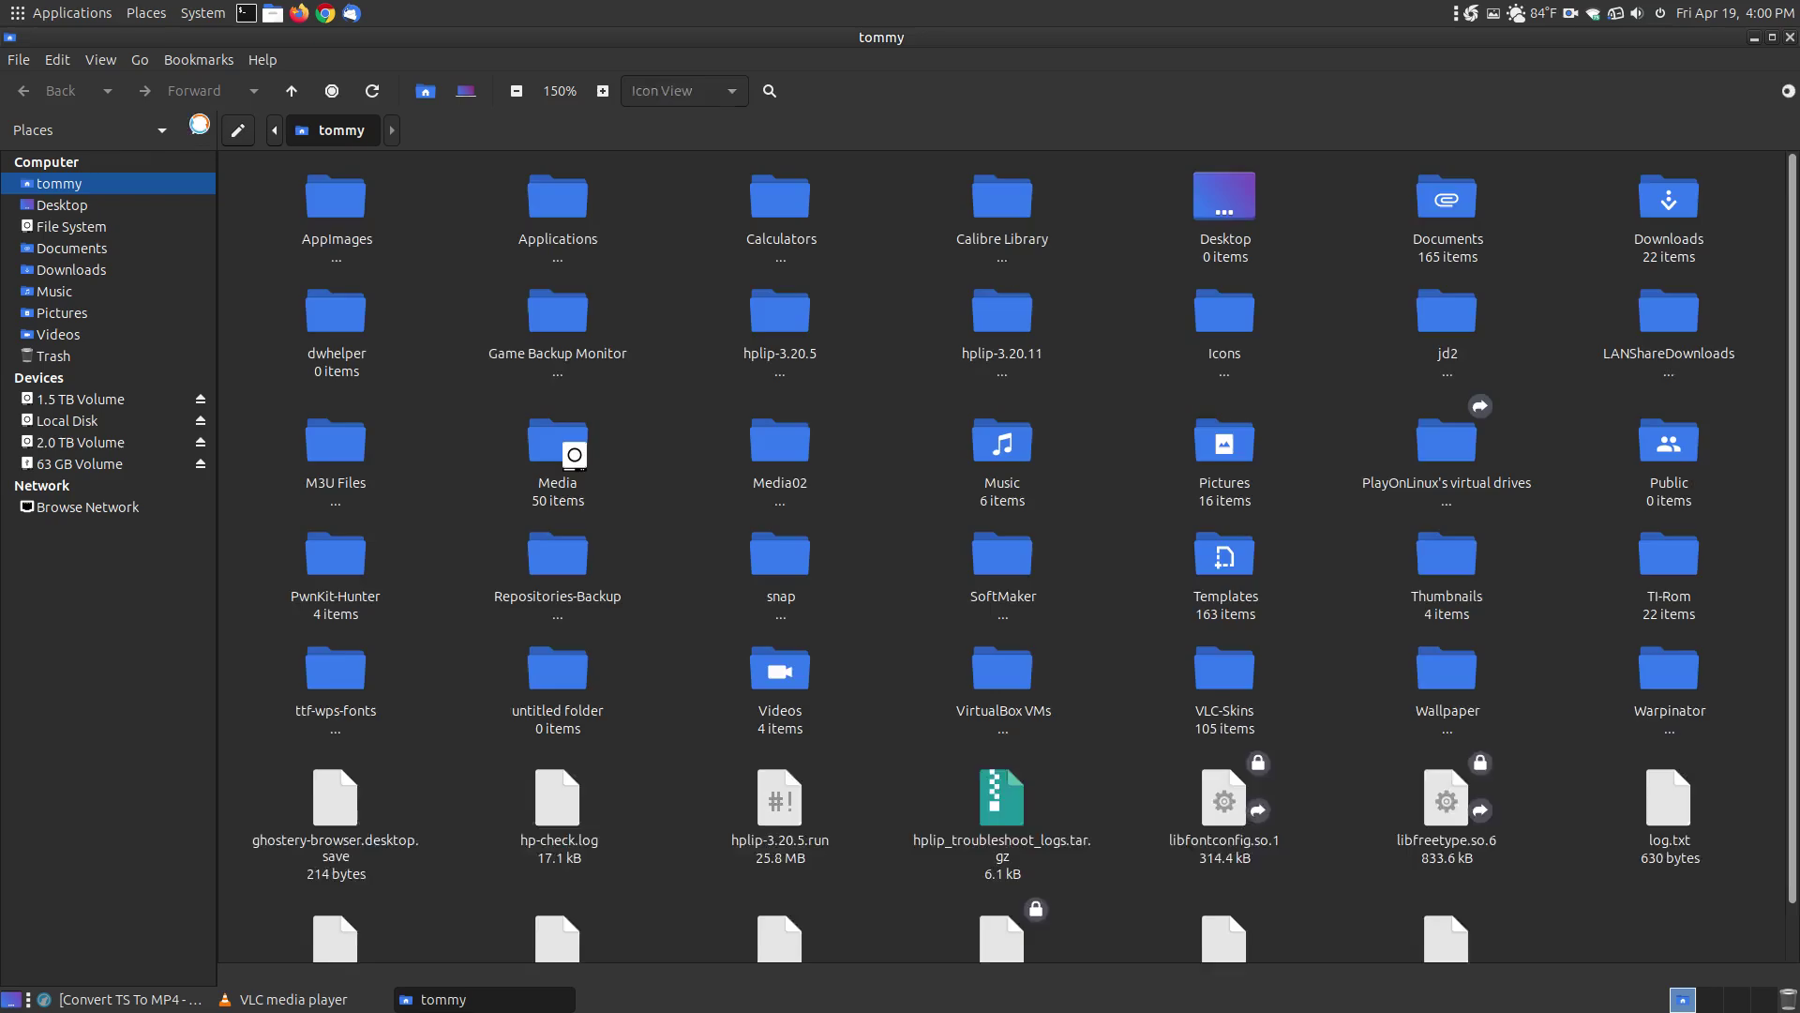
{"action": "left_click", "coordinate": [60, 336]}
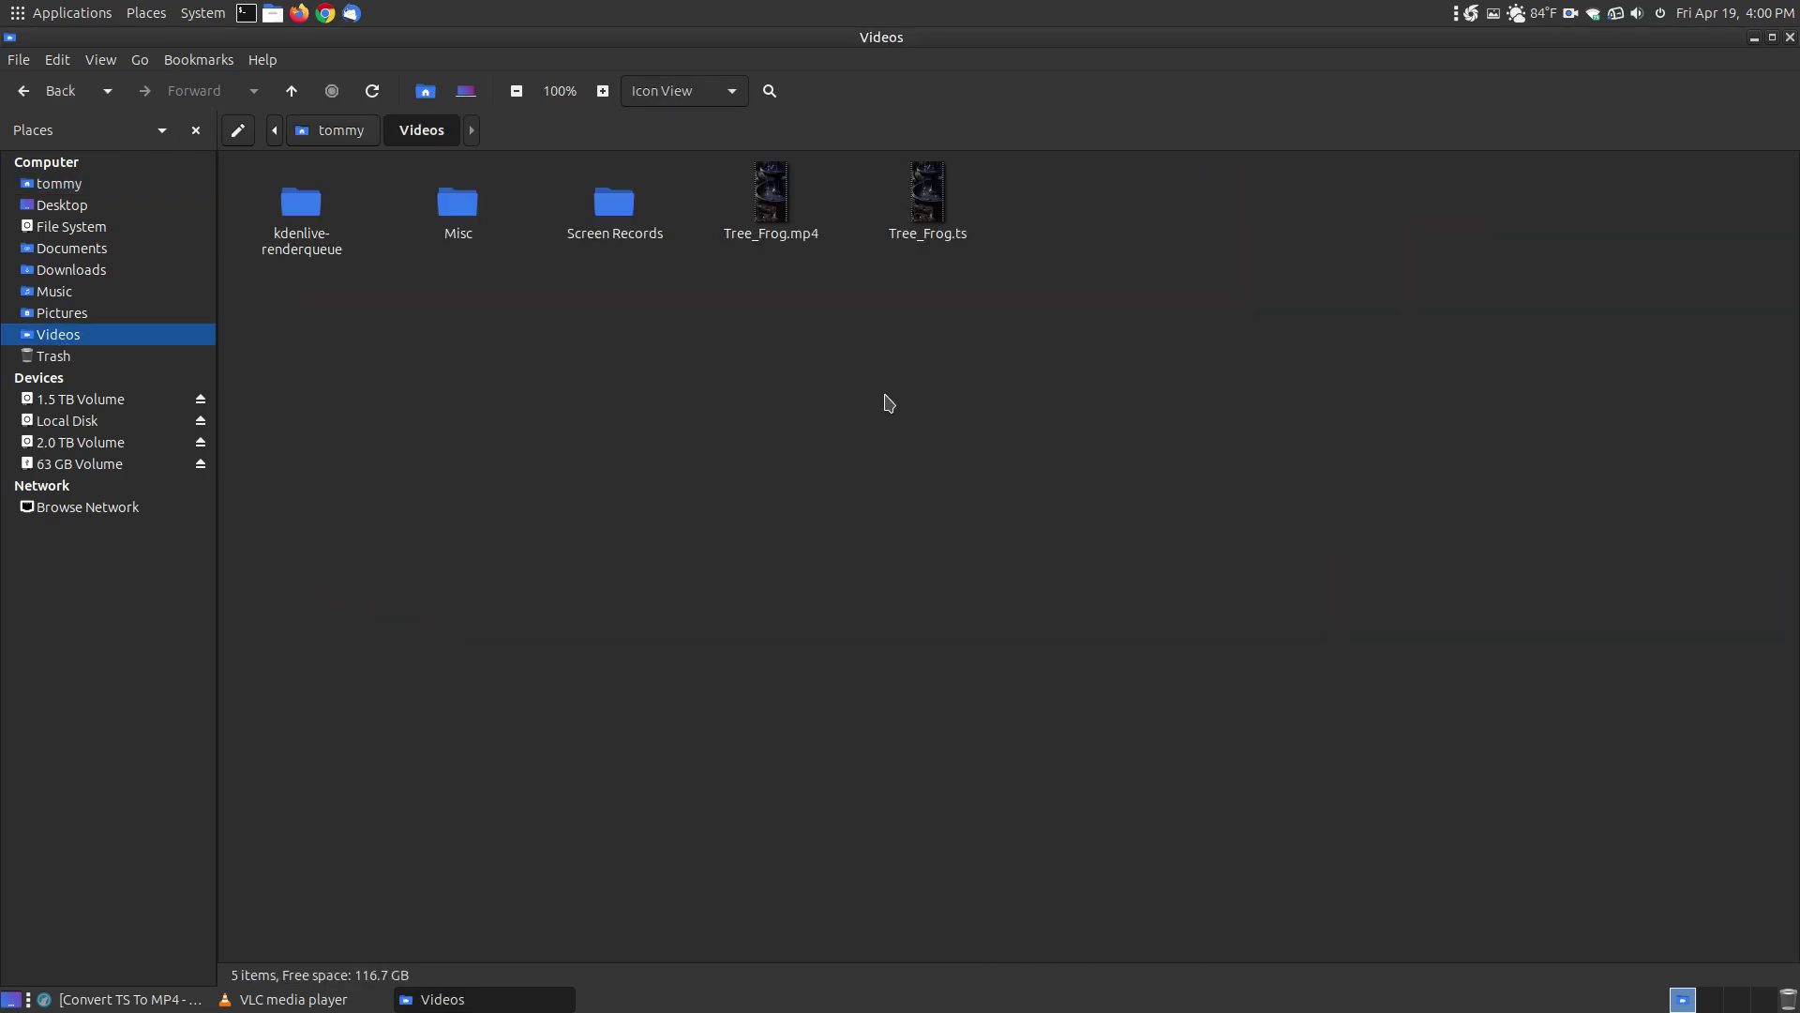
{"action": "left_click", "coordinate": [921, 225]}
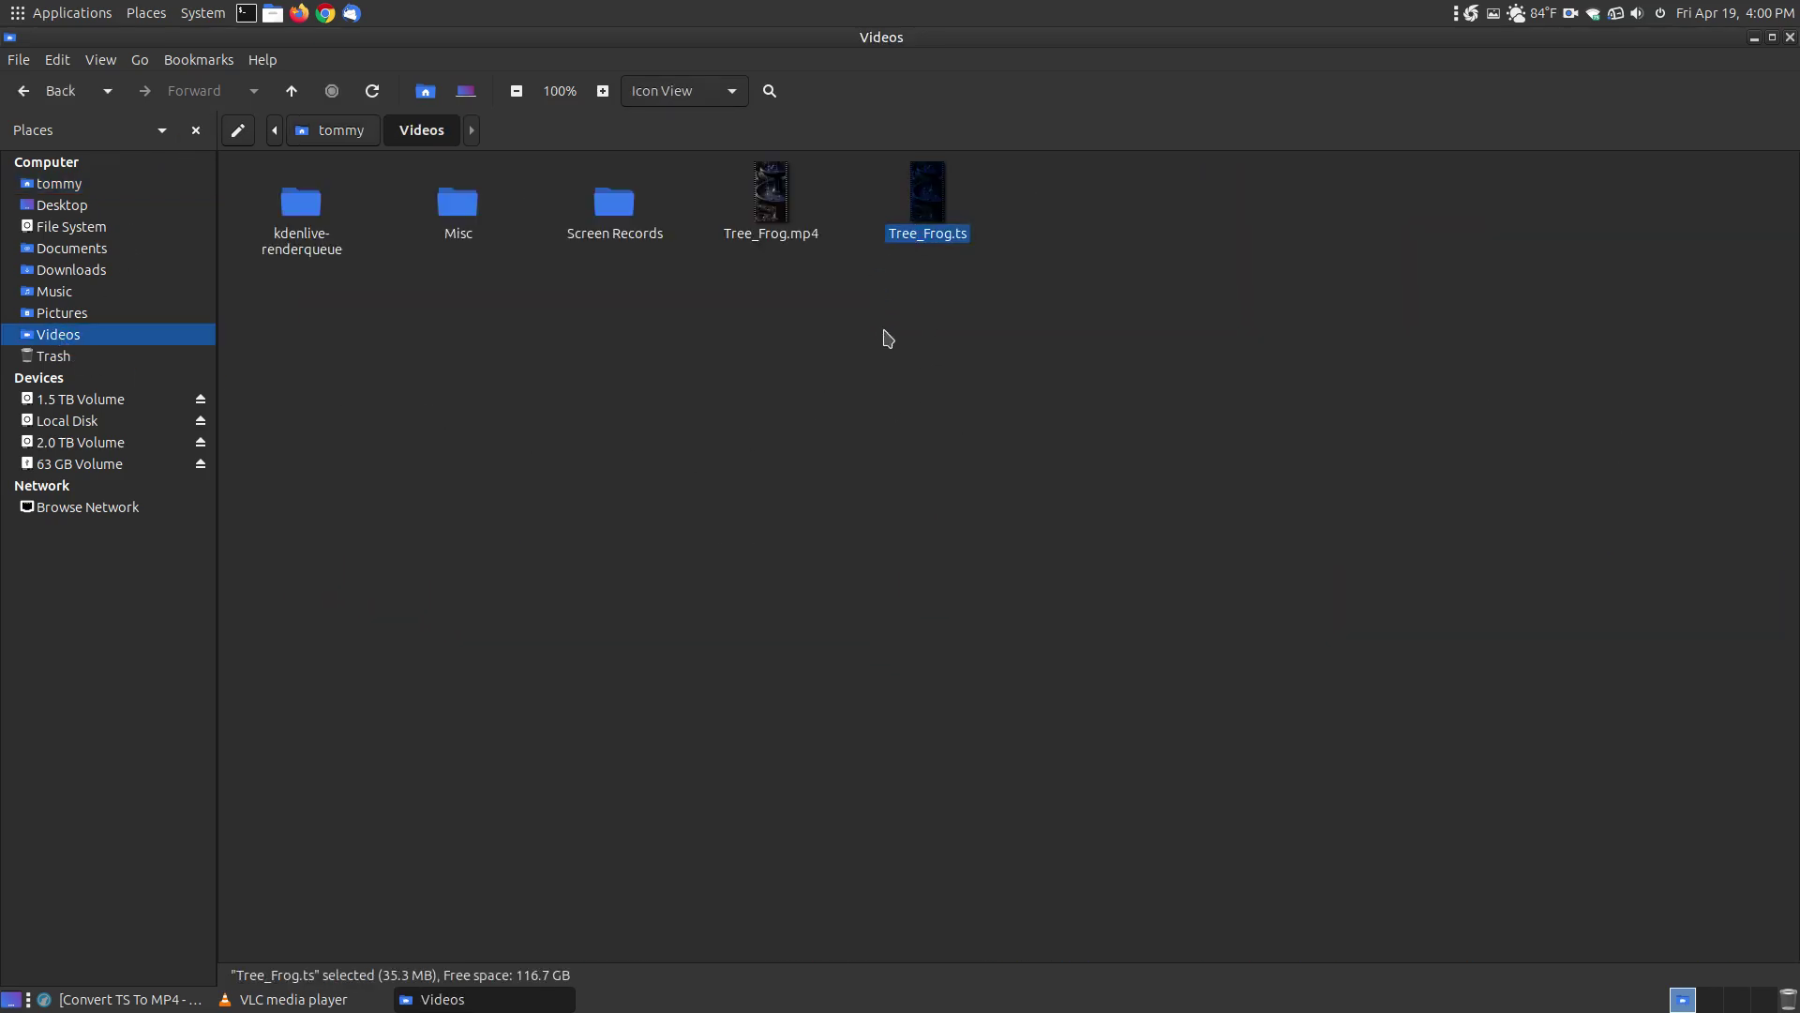
{"action": "left_click", "coordinate": [790, 240]}
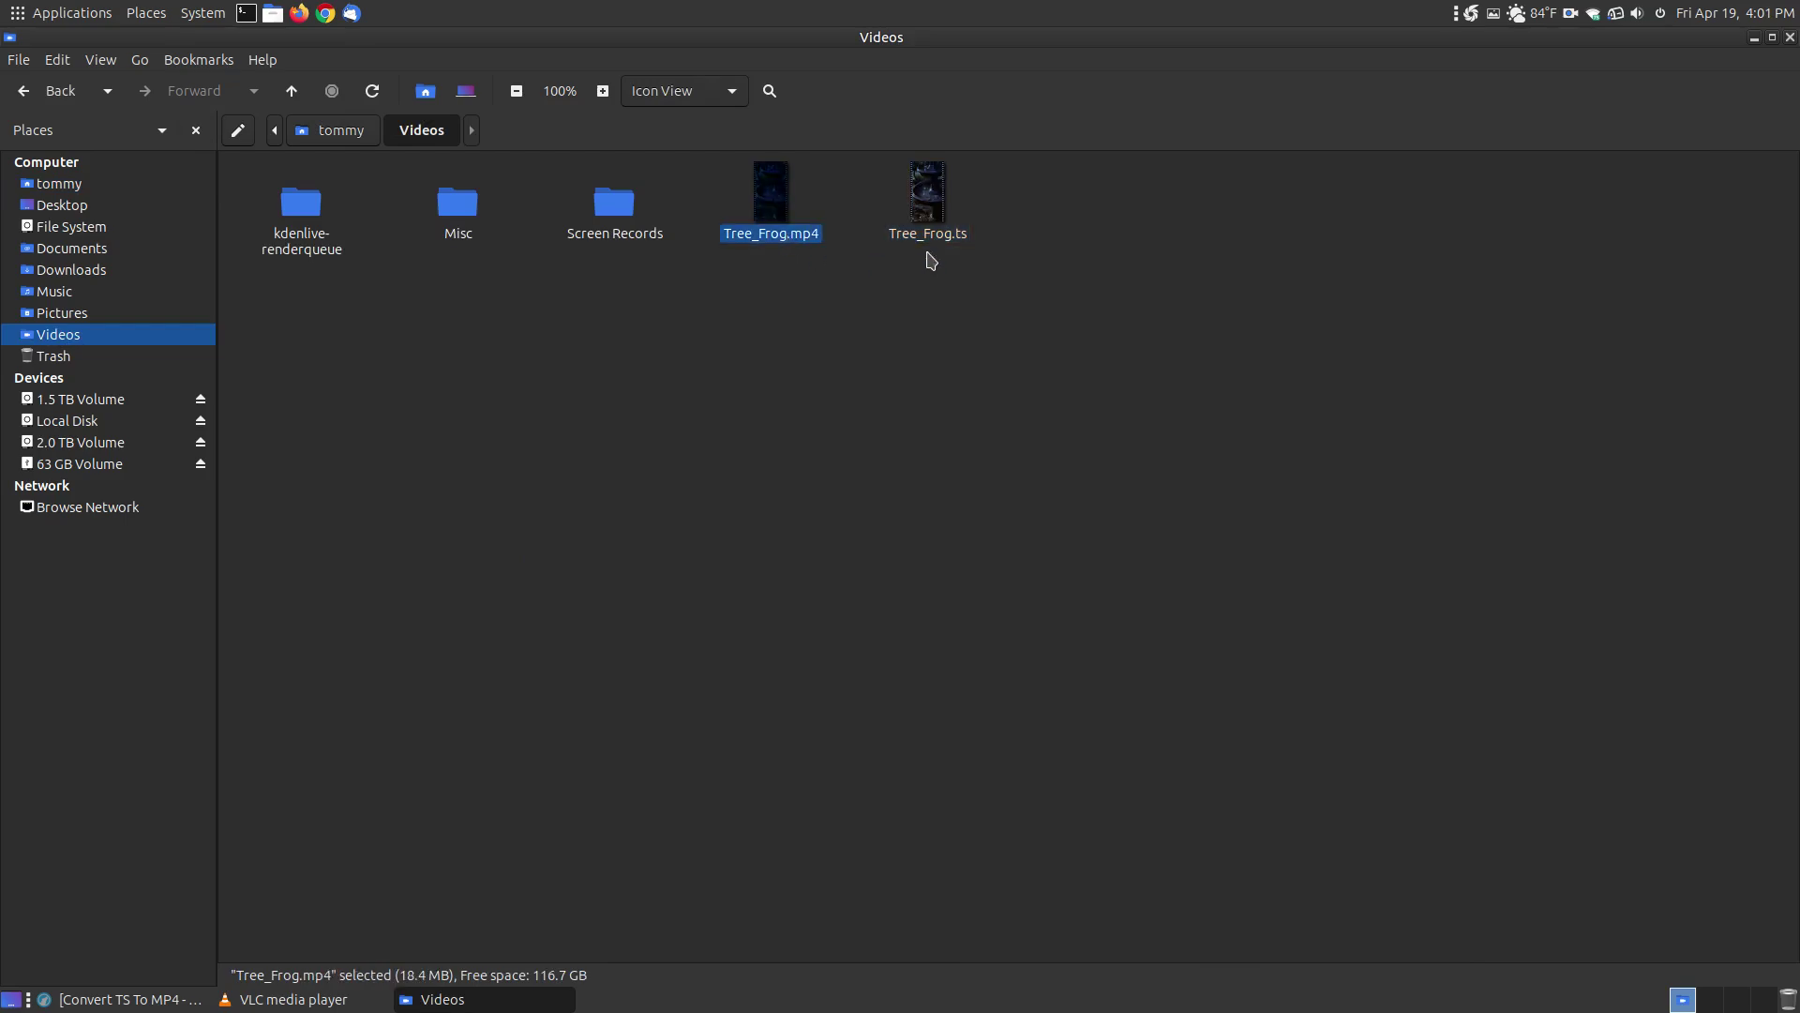
Open Tree_Frog.ts with MediaInfo to inspect its format details
{"action": "left_click", "coordinate": [926, 223]}
{"action": "right_click", "coordinate": [929, 212]}
{"action": "mouse_move", "coordinate": [1003, 249]}
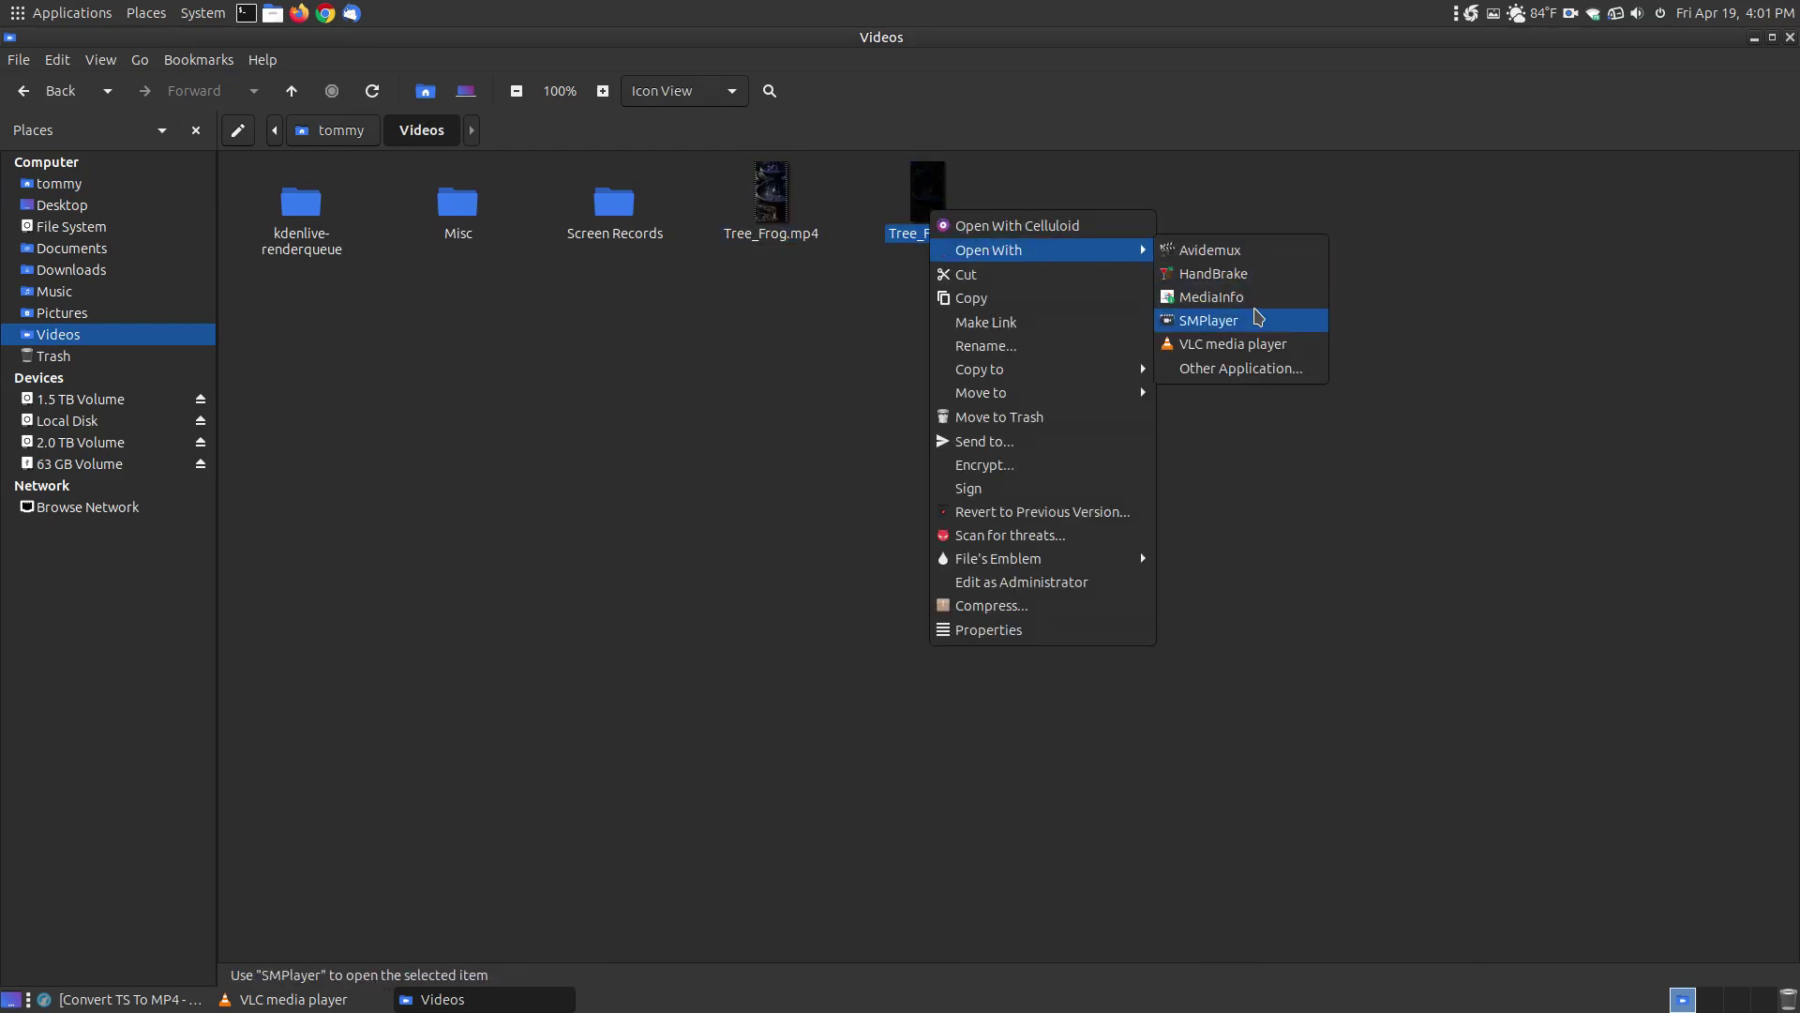
{"action": "left_click", "coordinate": [1256, 298]}
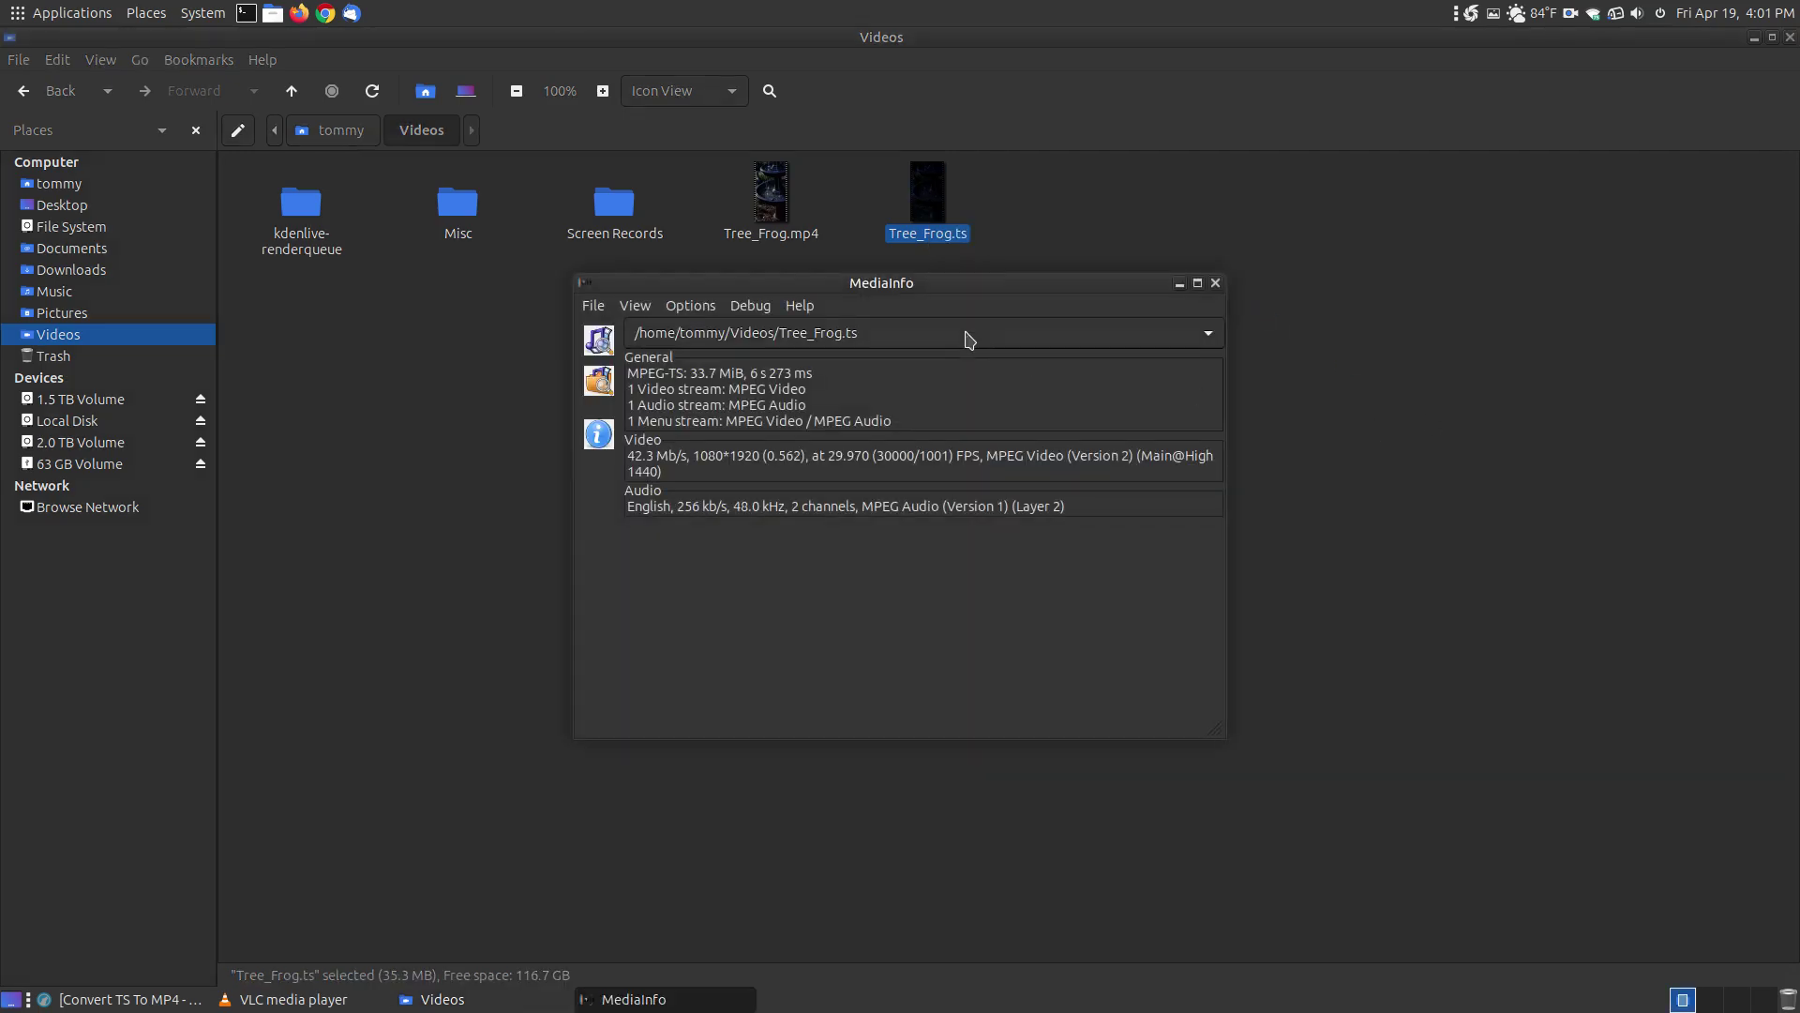
Open Tree_Frog.mp4 with MediaInfo and move its window aside to make room for the other report
{"action": "left_click", "coordinate": [786, 229]}
{"action": "right_click", "coordinate": [784, 225]}
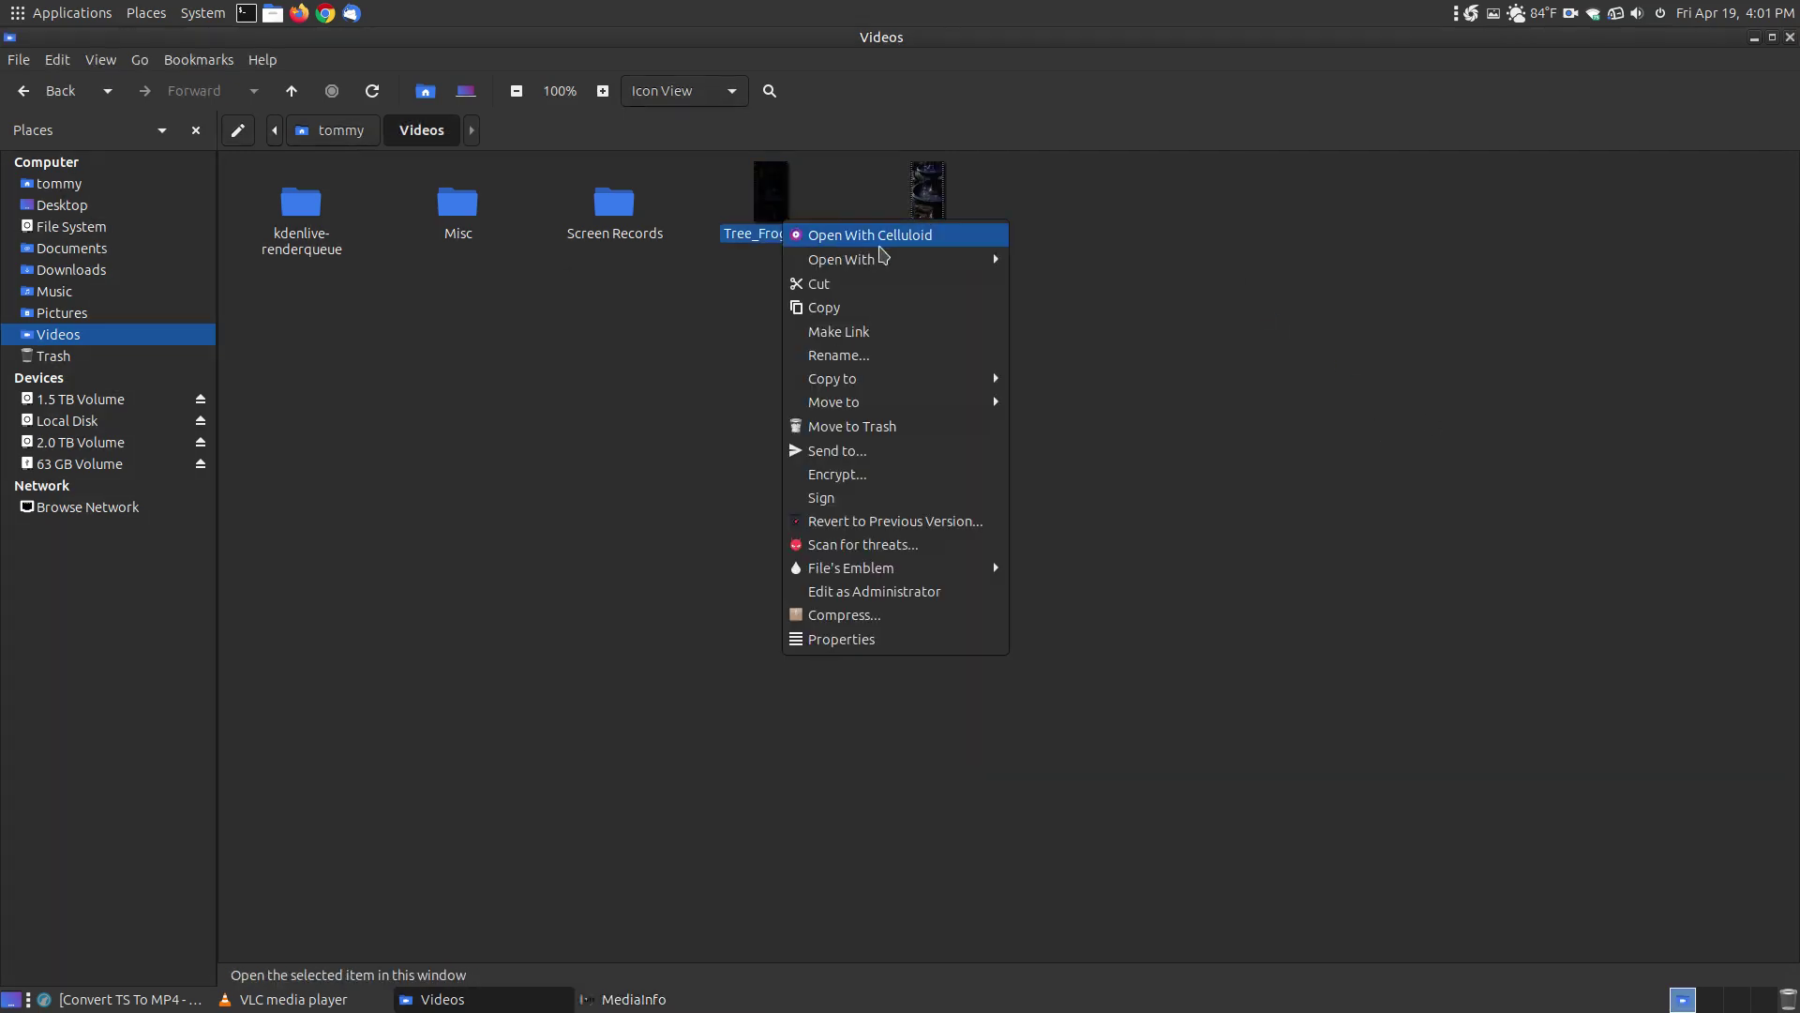
{"action": "mouse_move", "coordinate": [938, 262]}
{"action": "left_click", "coordinate": [1084, 354]}
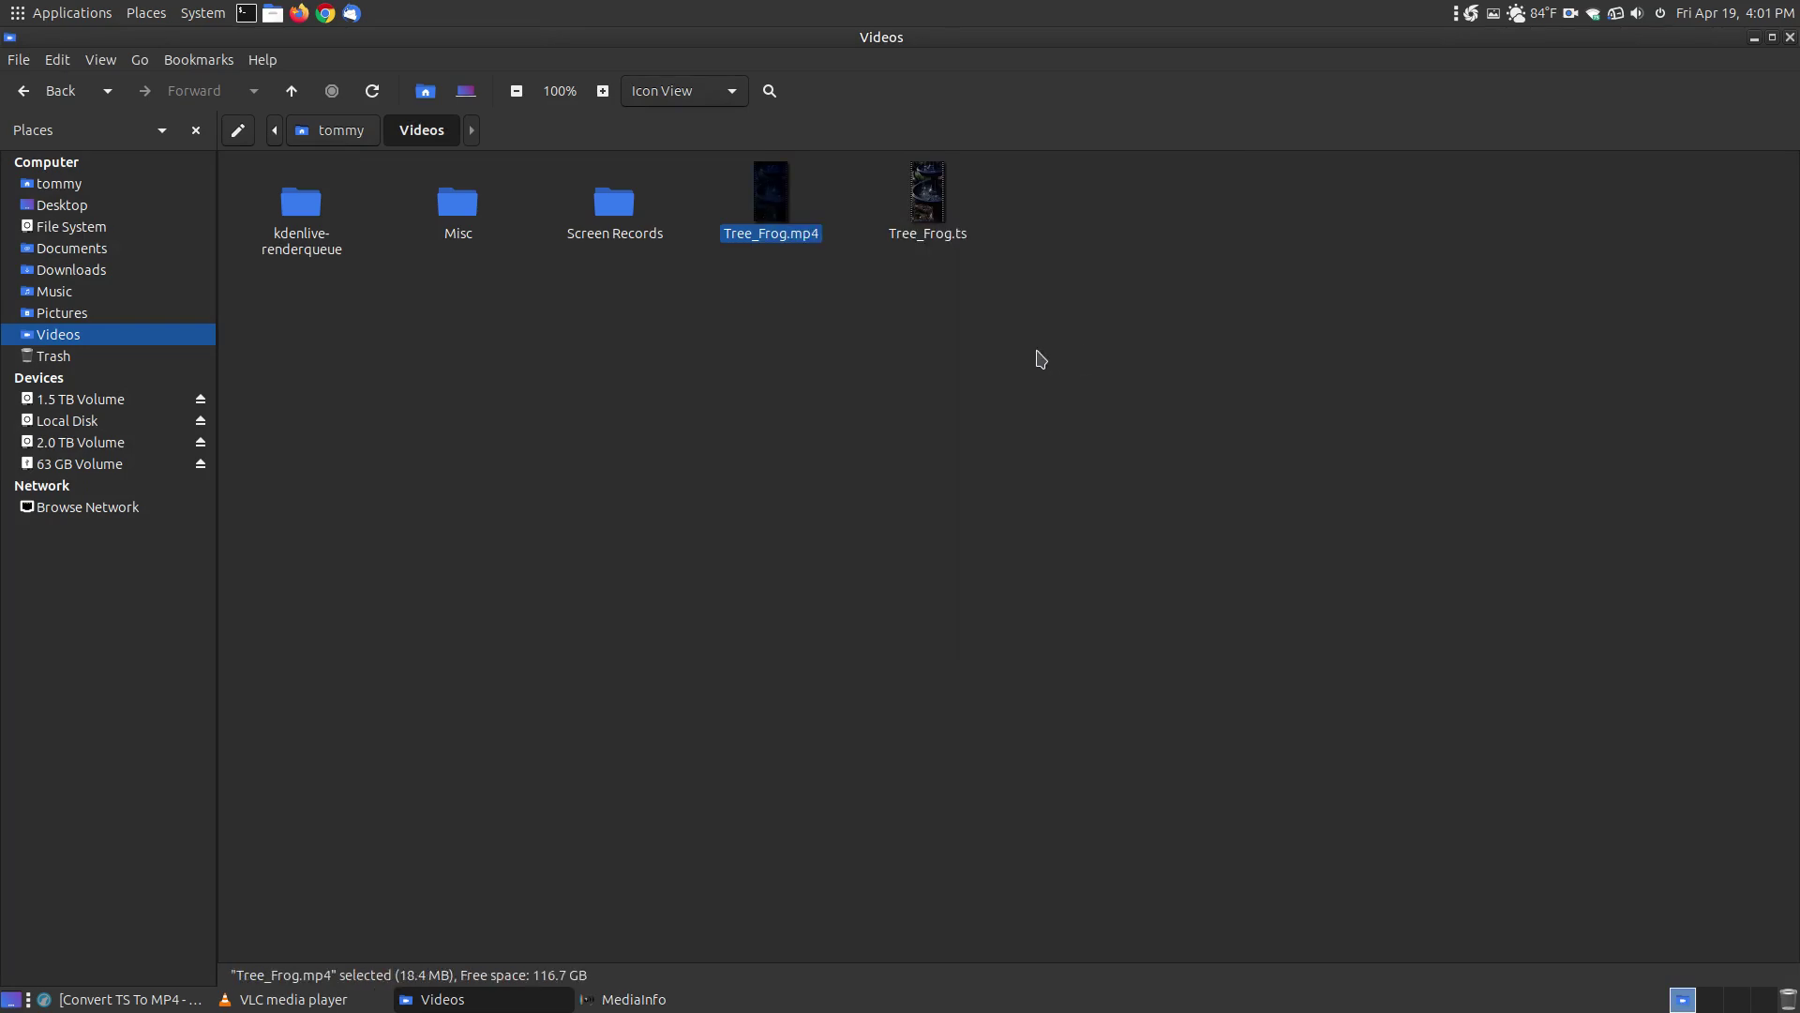
{"action": "left_click_drag", "start_coordinate": [875, 293], "coordinate": [347, 320]}
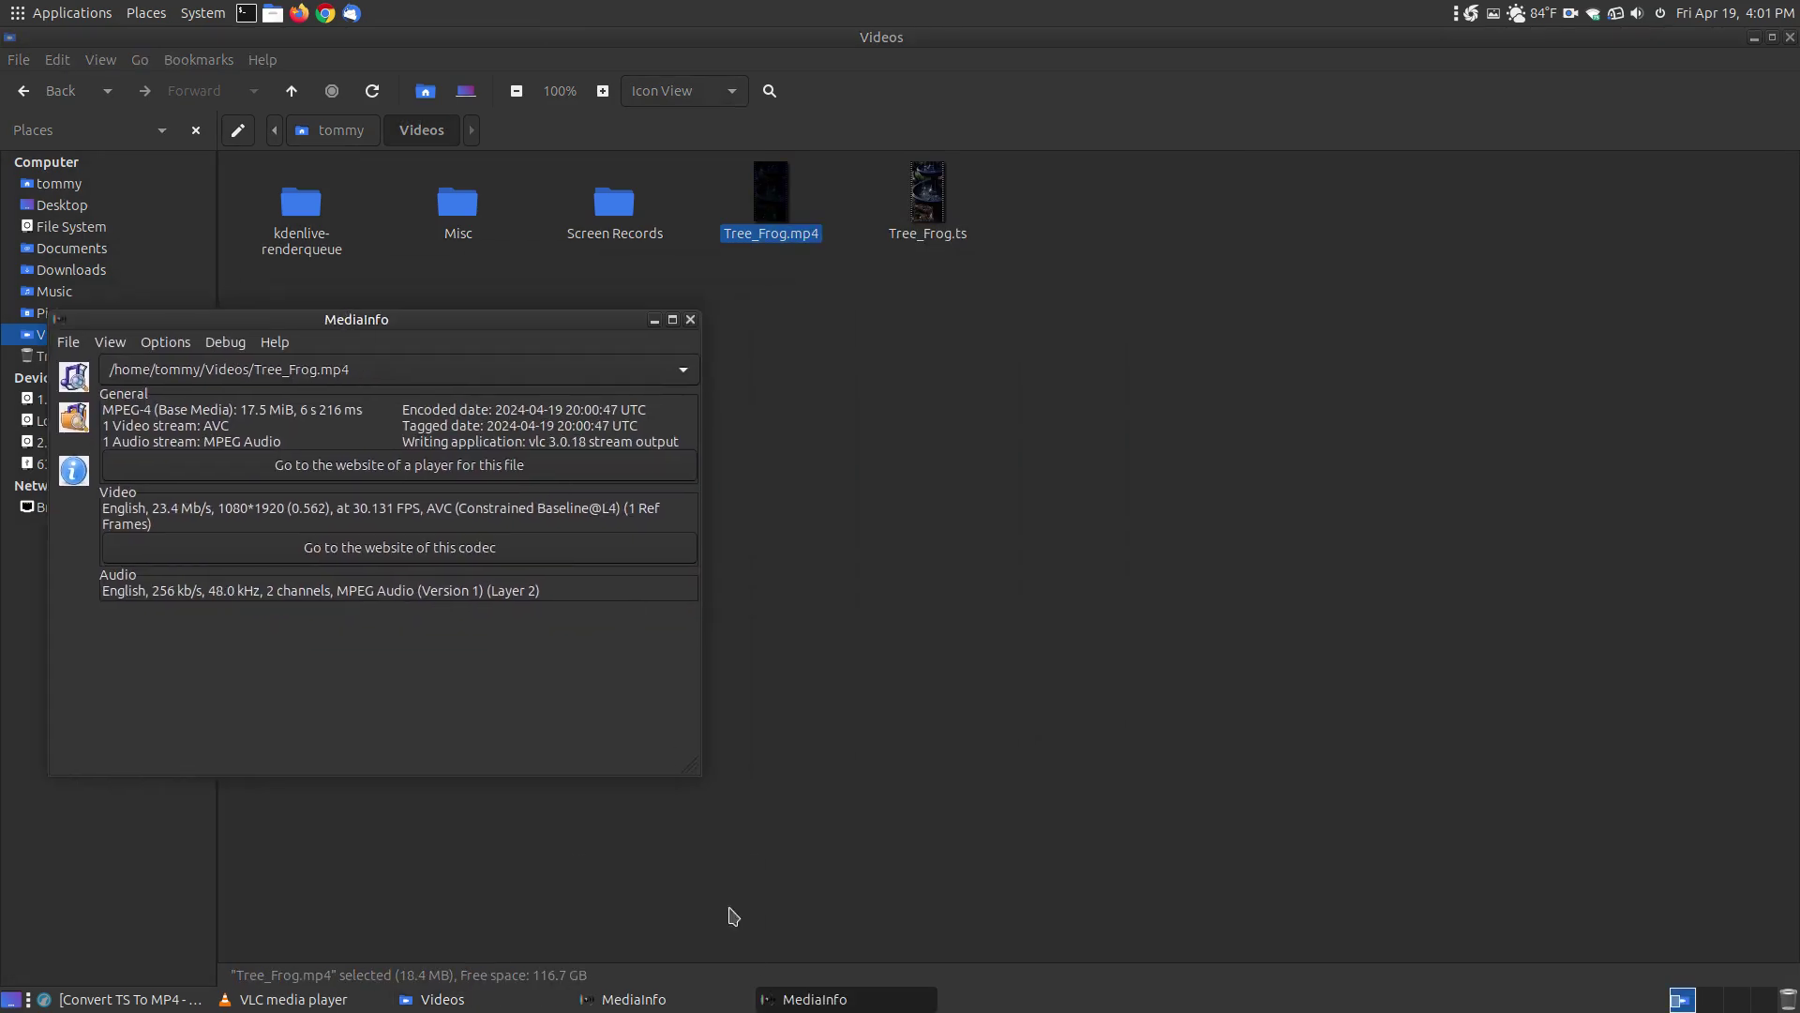
Compare the MediaInfo details of Tree_Frog.ts and Tree_Frog.mp4 side by side, then close both windows
{"action": "left_click", "coordinate": [634, 998]}
{"action": "left_click_drag", "start_coordinate": [814, 287], "coordinate": [976, 329]}
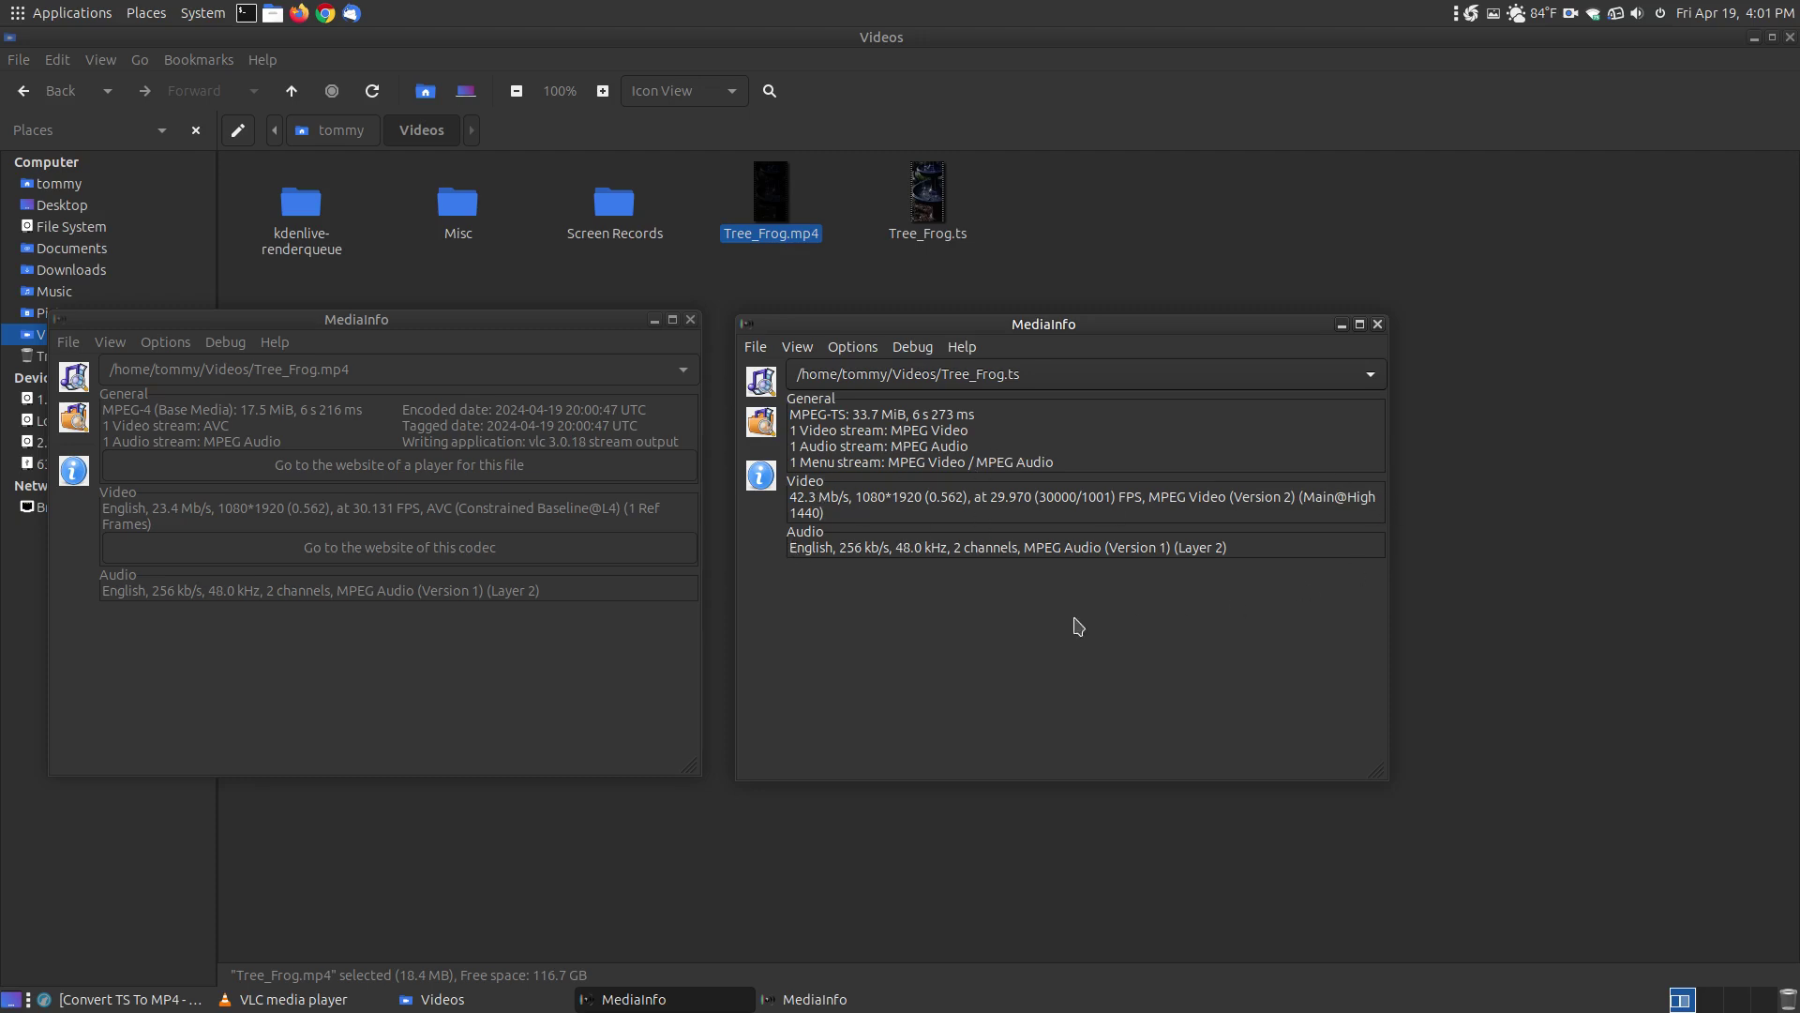
{"action": "left_click", "coordinate": [375, 314]}
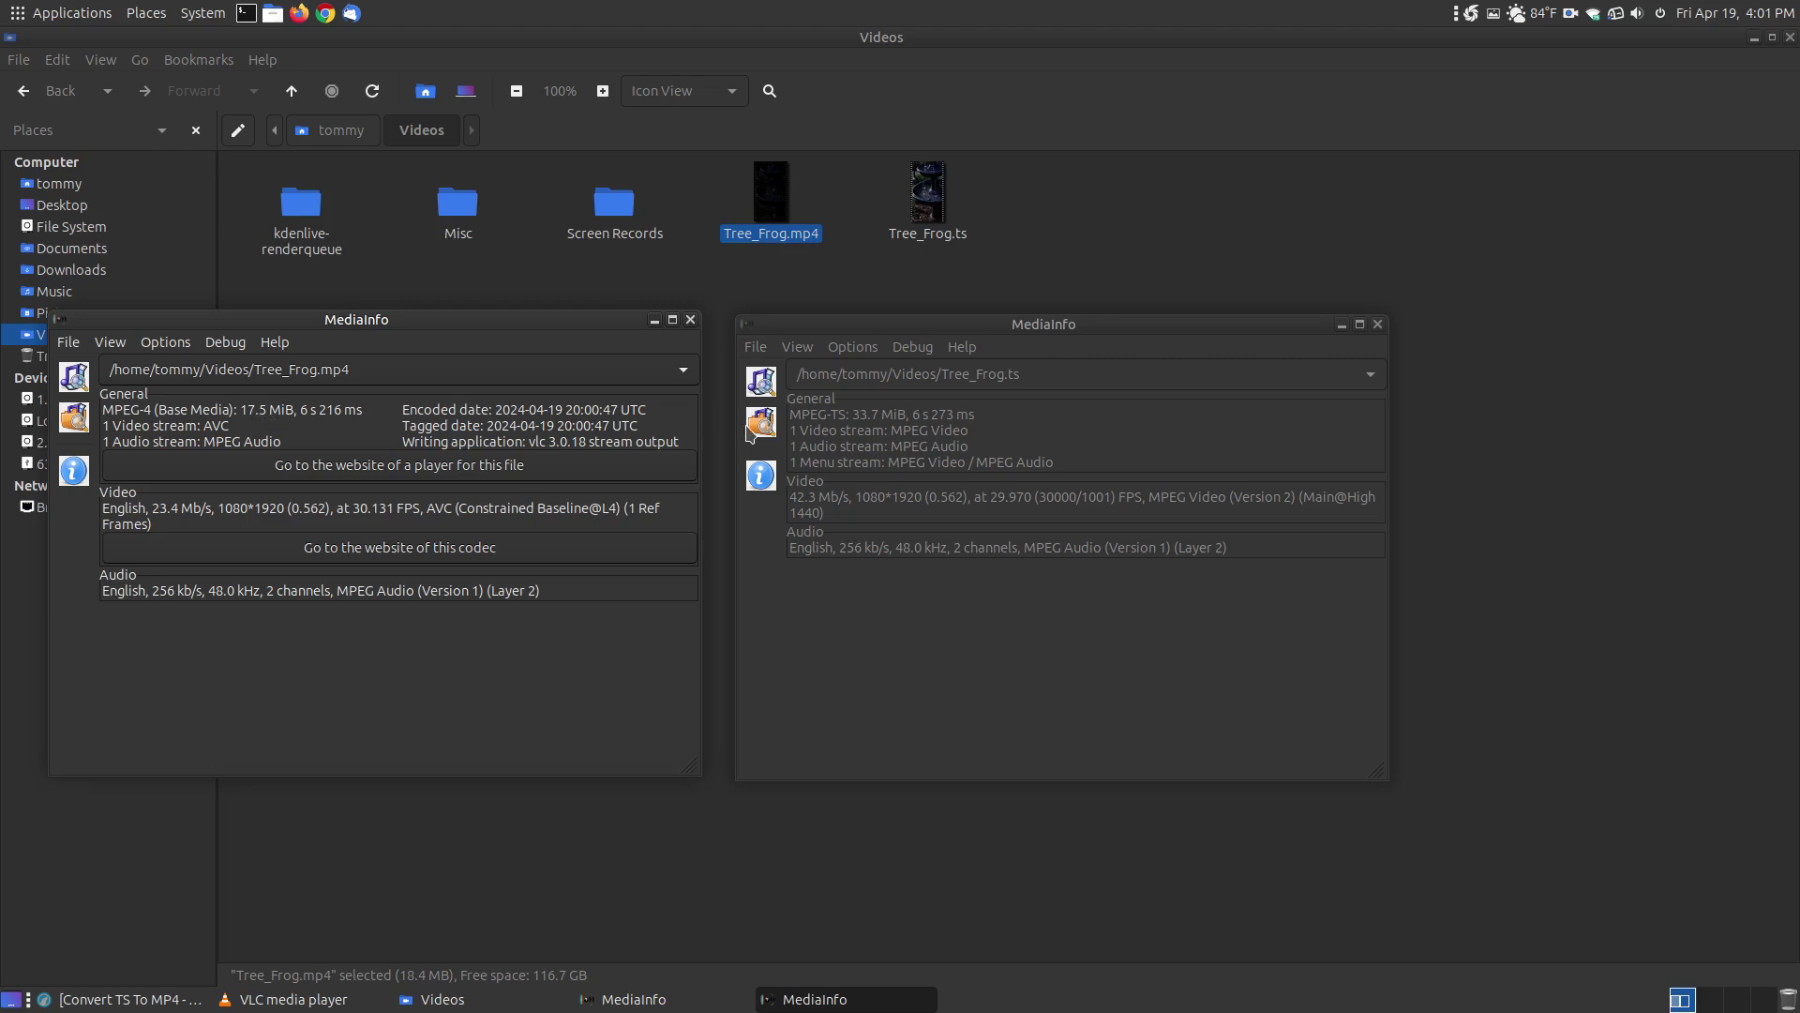
{"action": "left_click", "coordinate": [898, 427]}
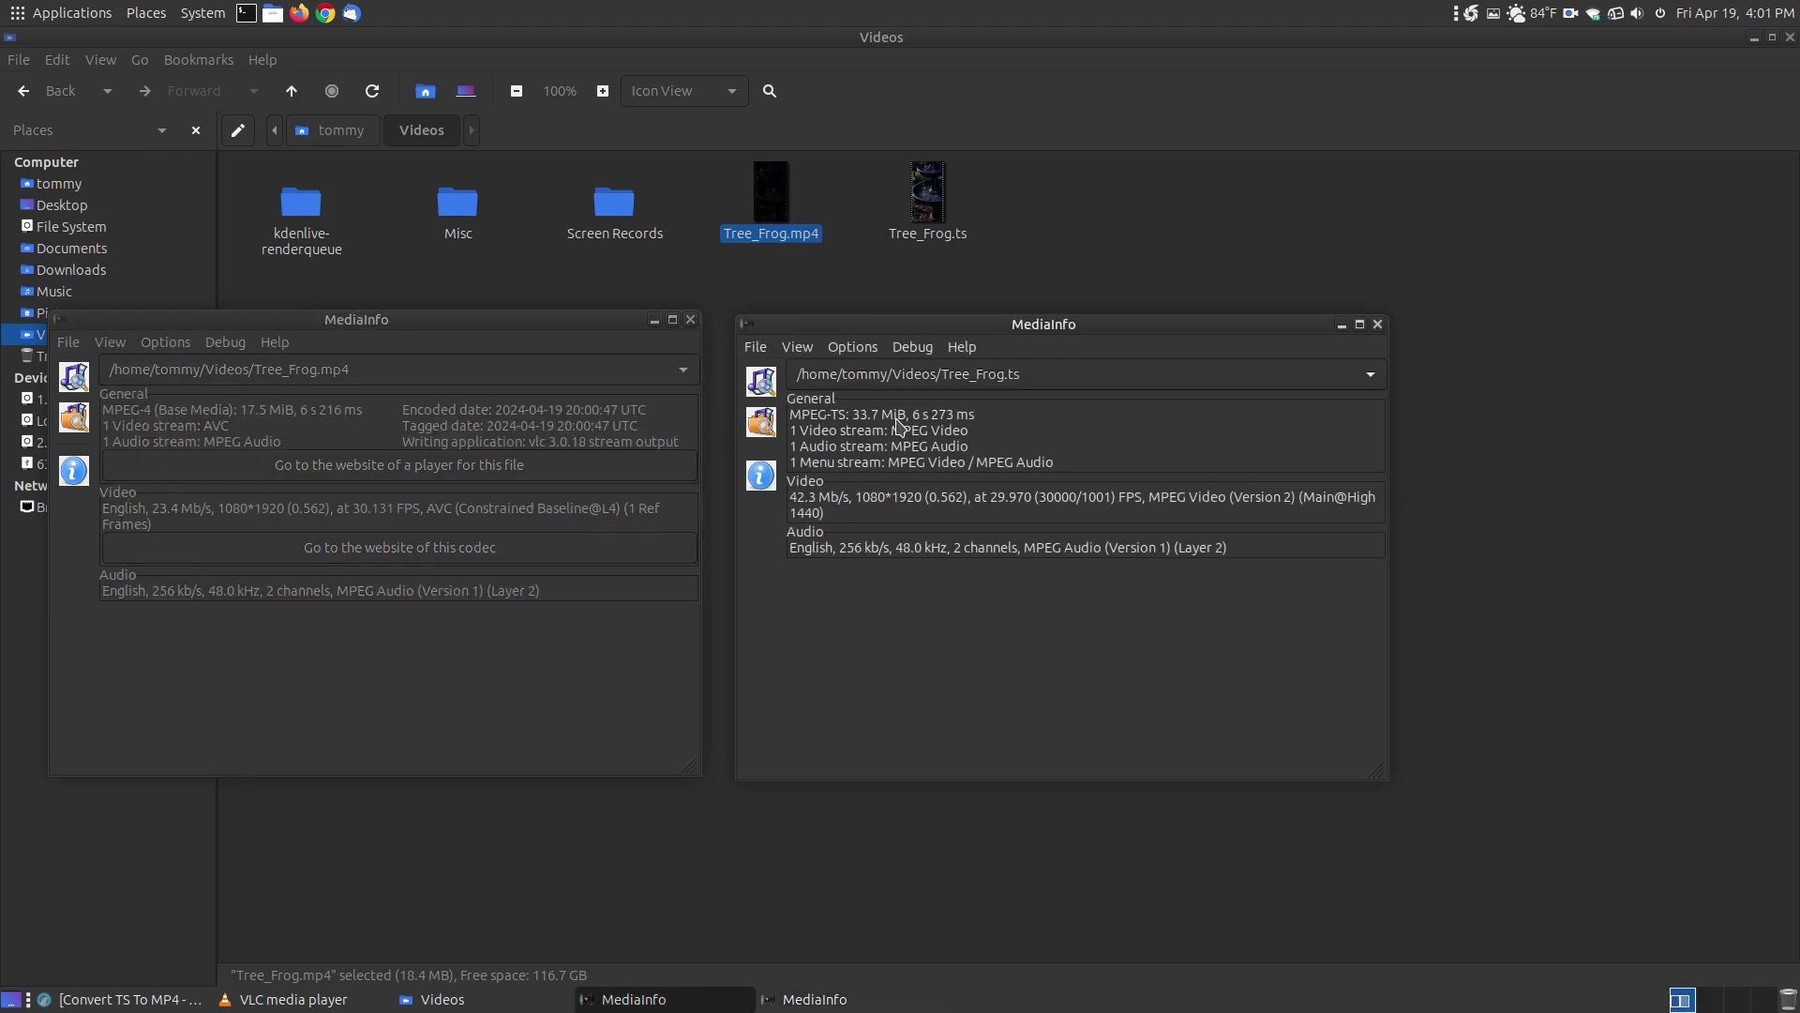
{"action": "left_click", "coordinate": [338, 430]}
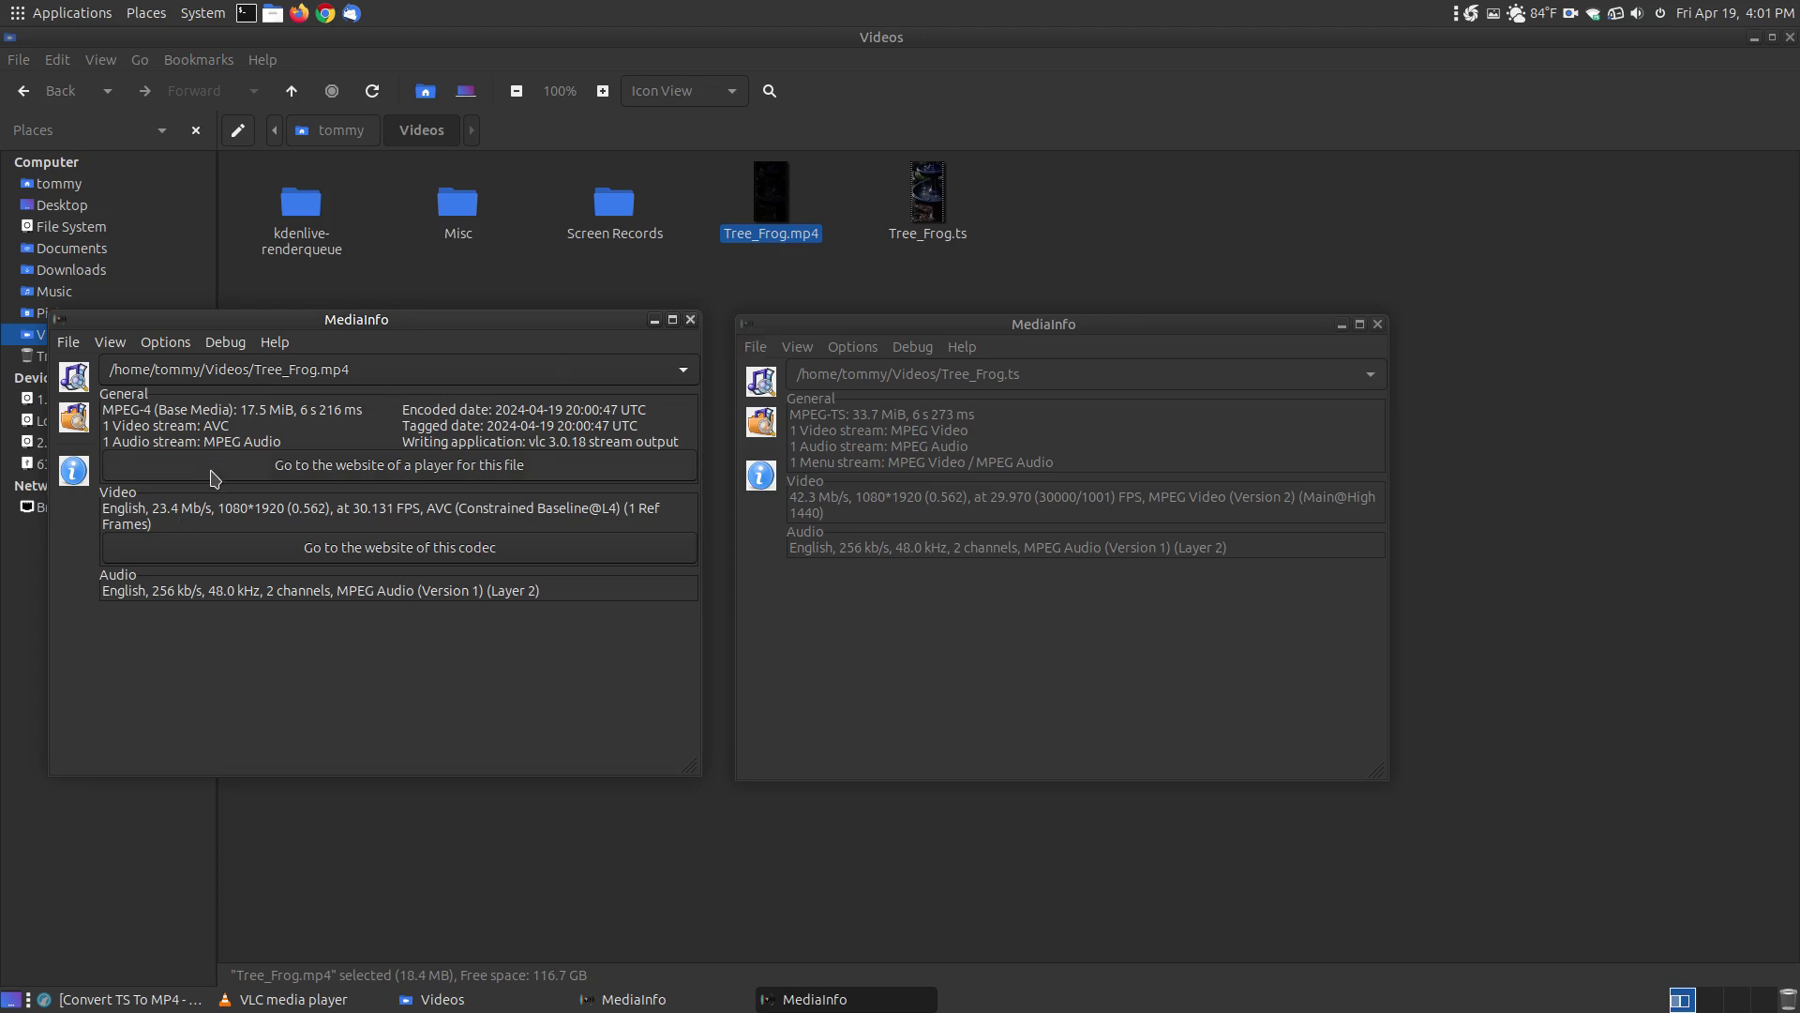
{"action": "left_click", "coordinate": [691, 320]}
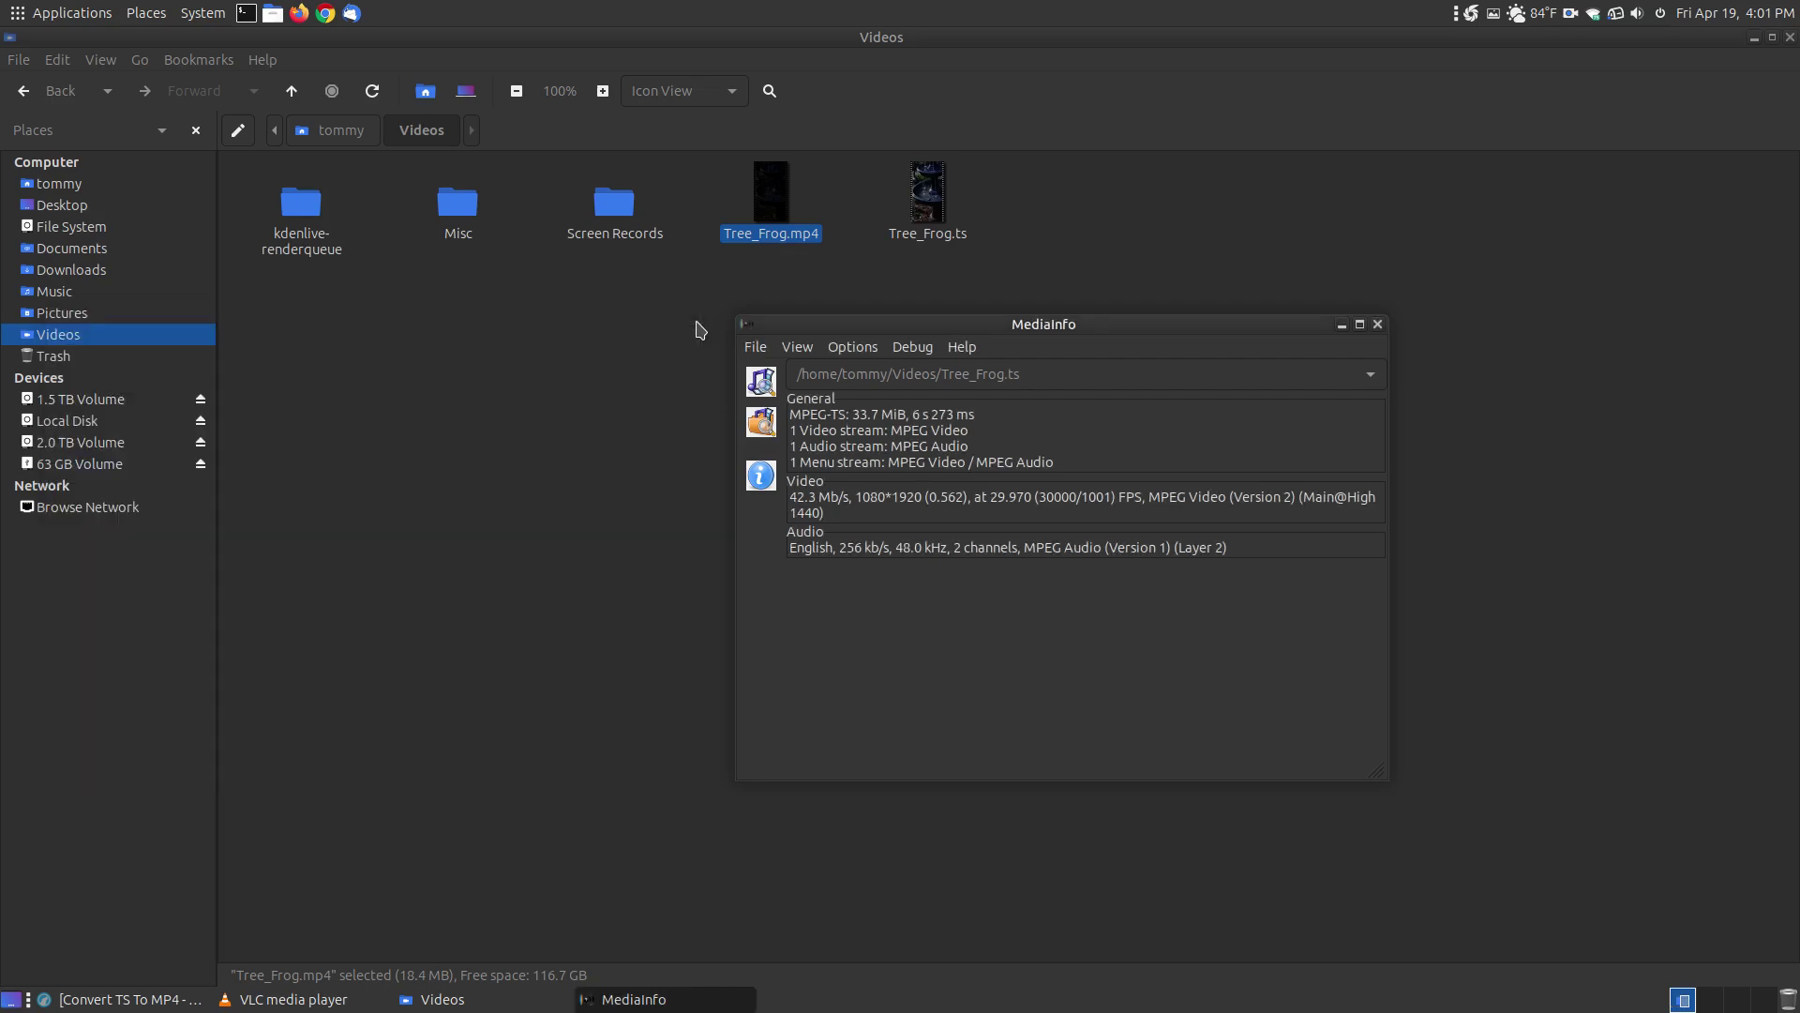
{"action": "left_click", "coordinate": [1379, 326]}
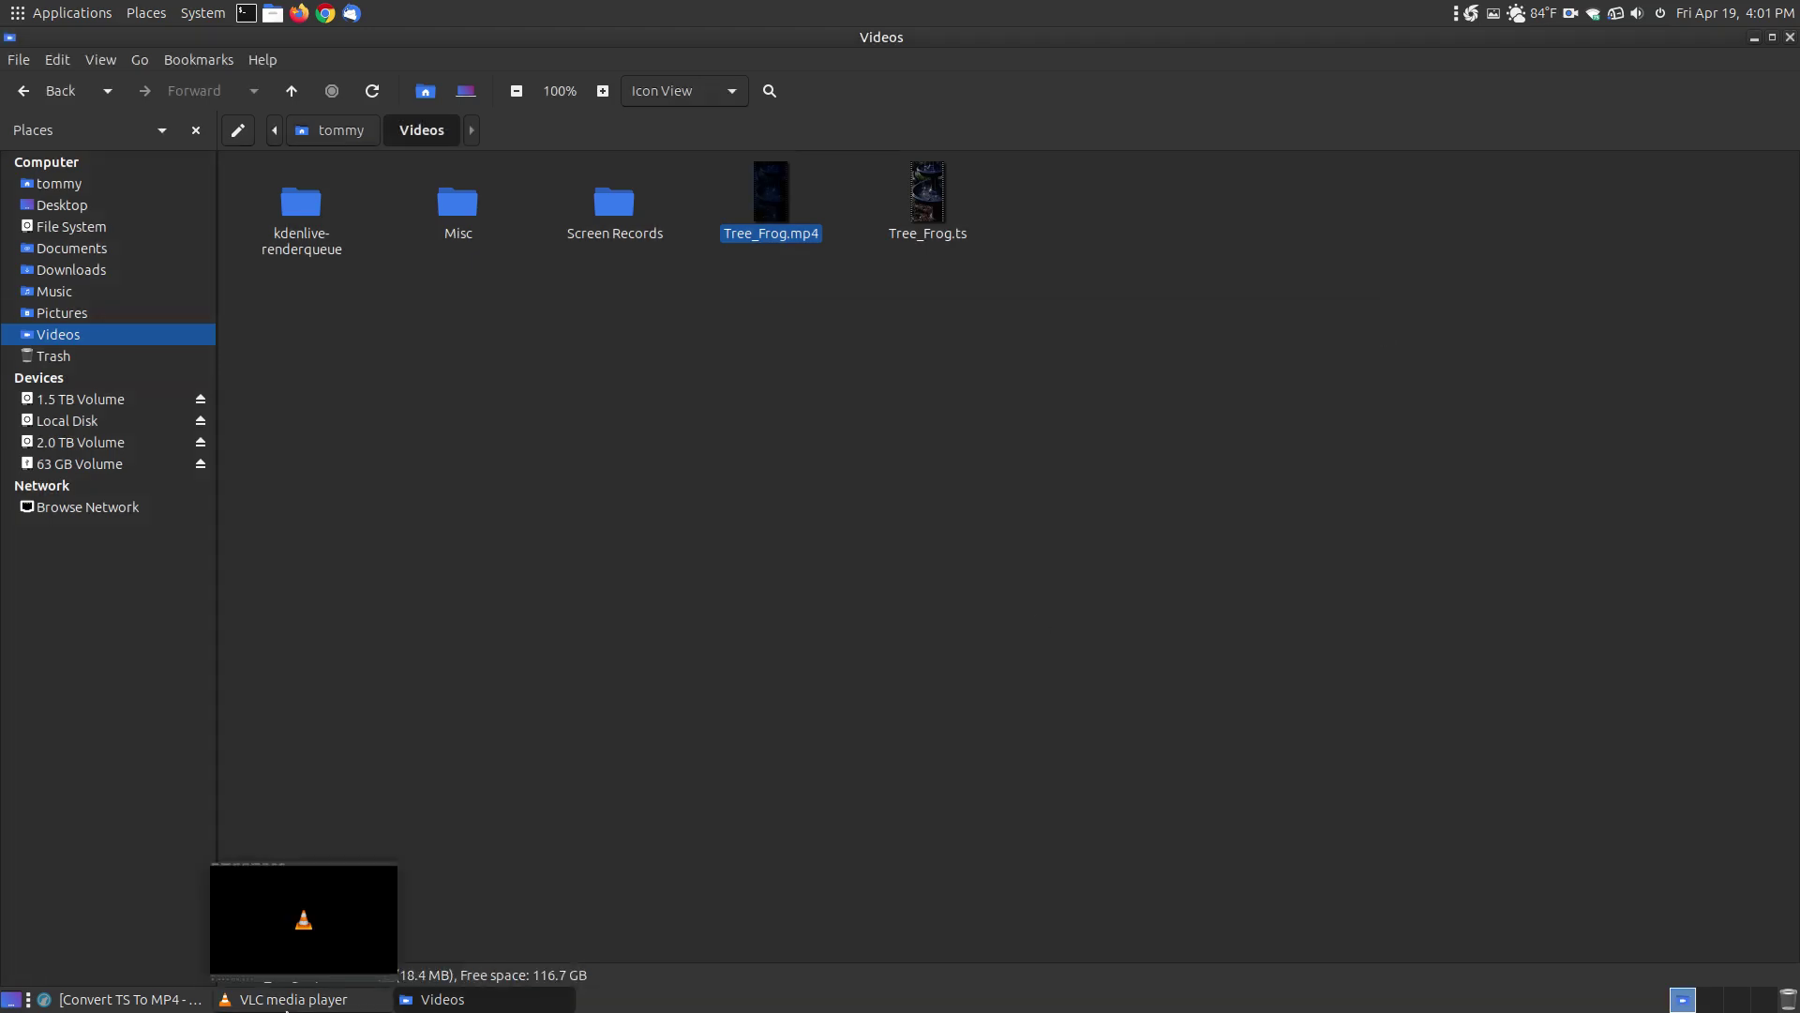
Switch to VLC media player and set up a conversion of Tree_Frog.ts with the Video - H.264 + MP3 (MP4) profile
{"action": "left_click", "coordinate": [367, 1003]}
{"action": "left_click", "coordinate": [381, 208]}
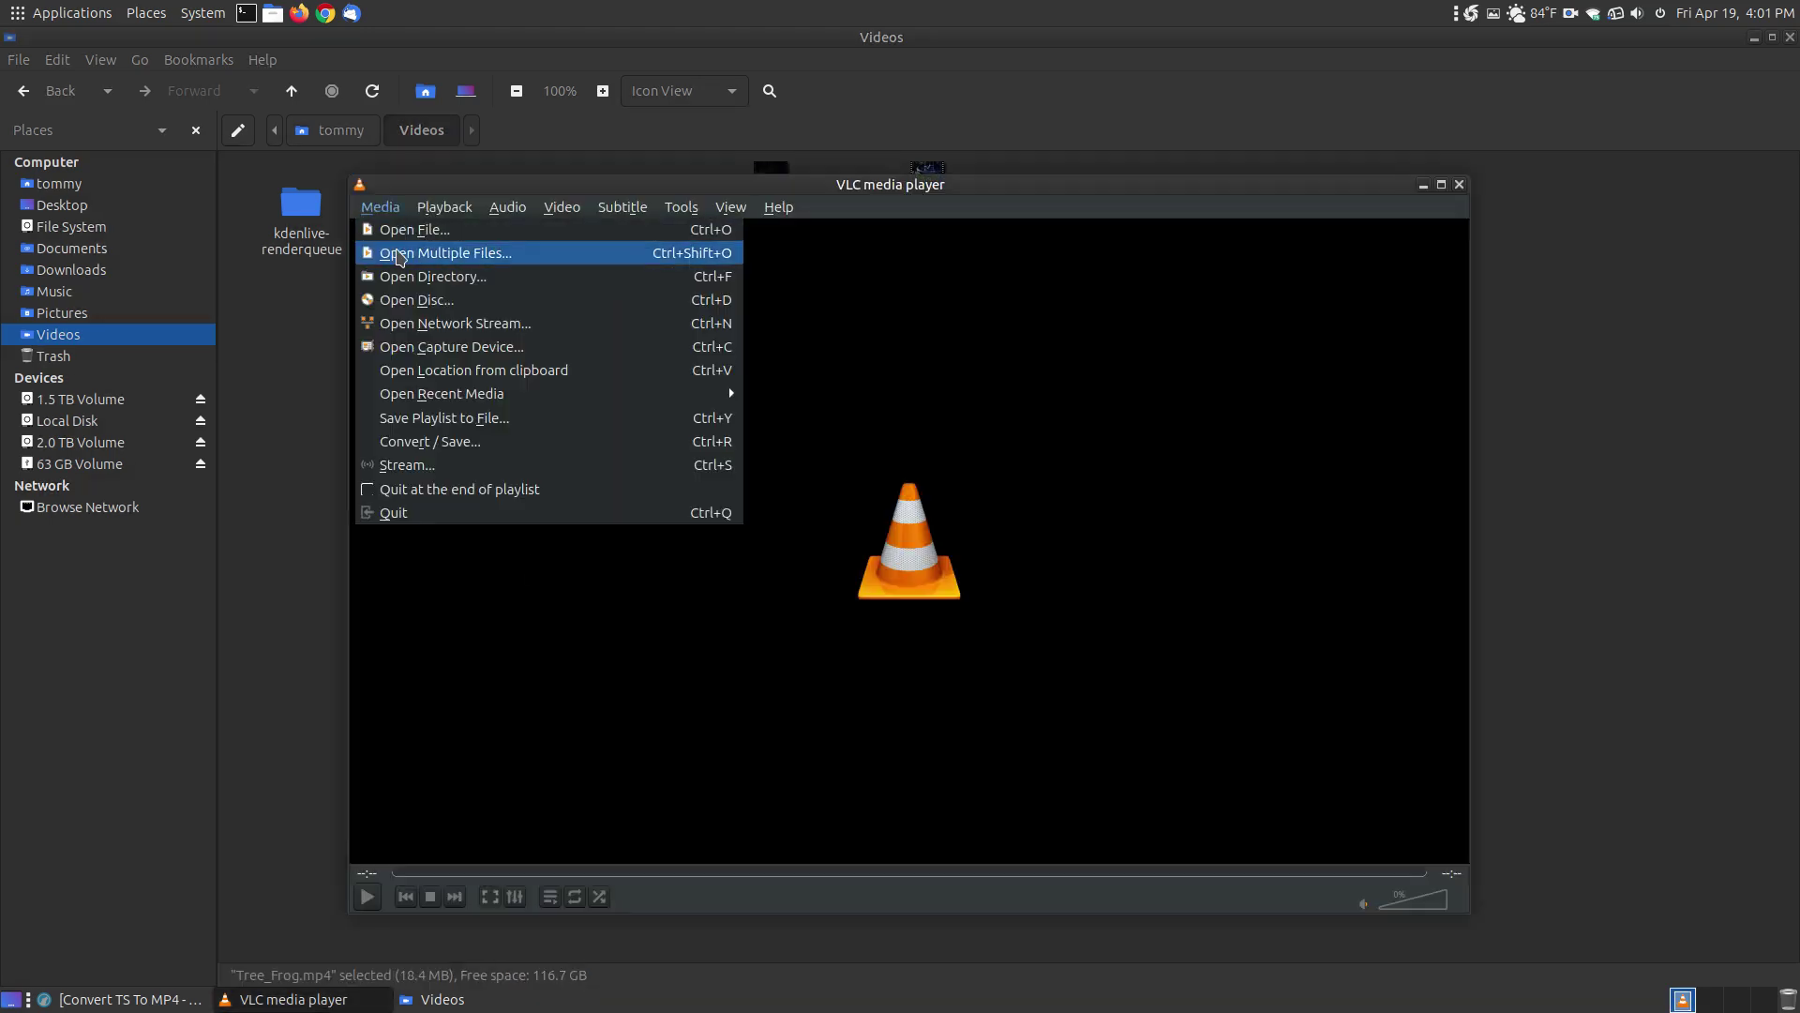
{"action": "left_click", "coordinate": [453, 449]}
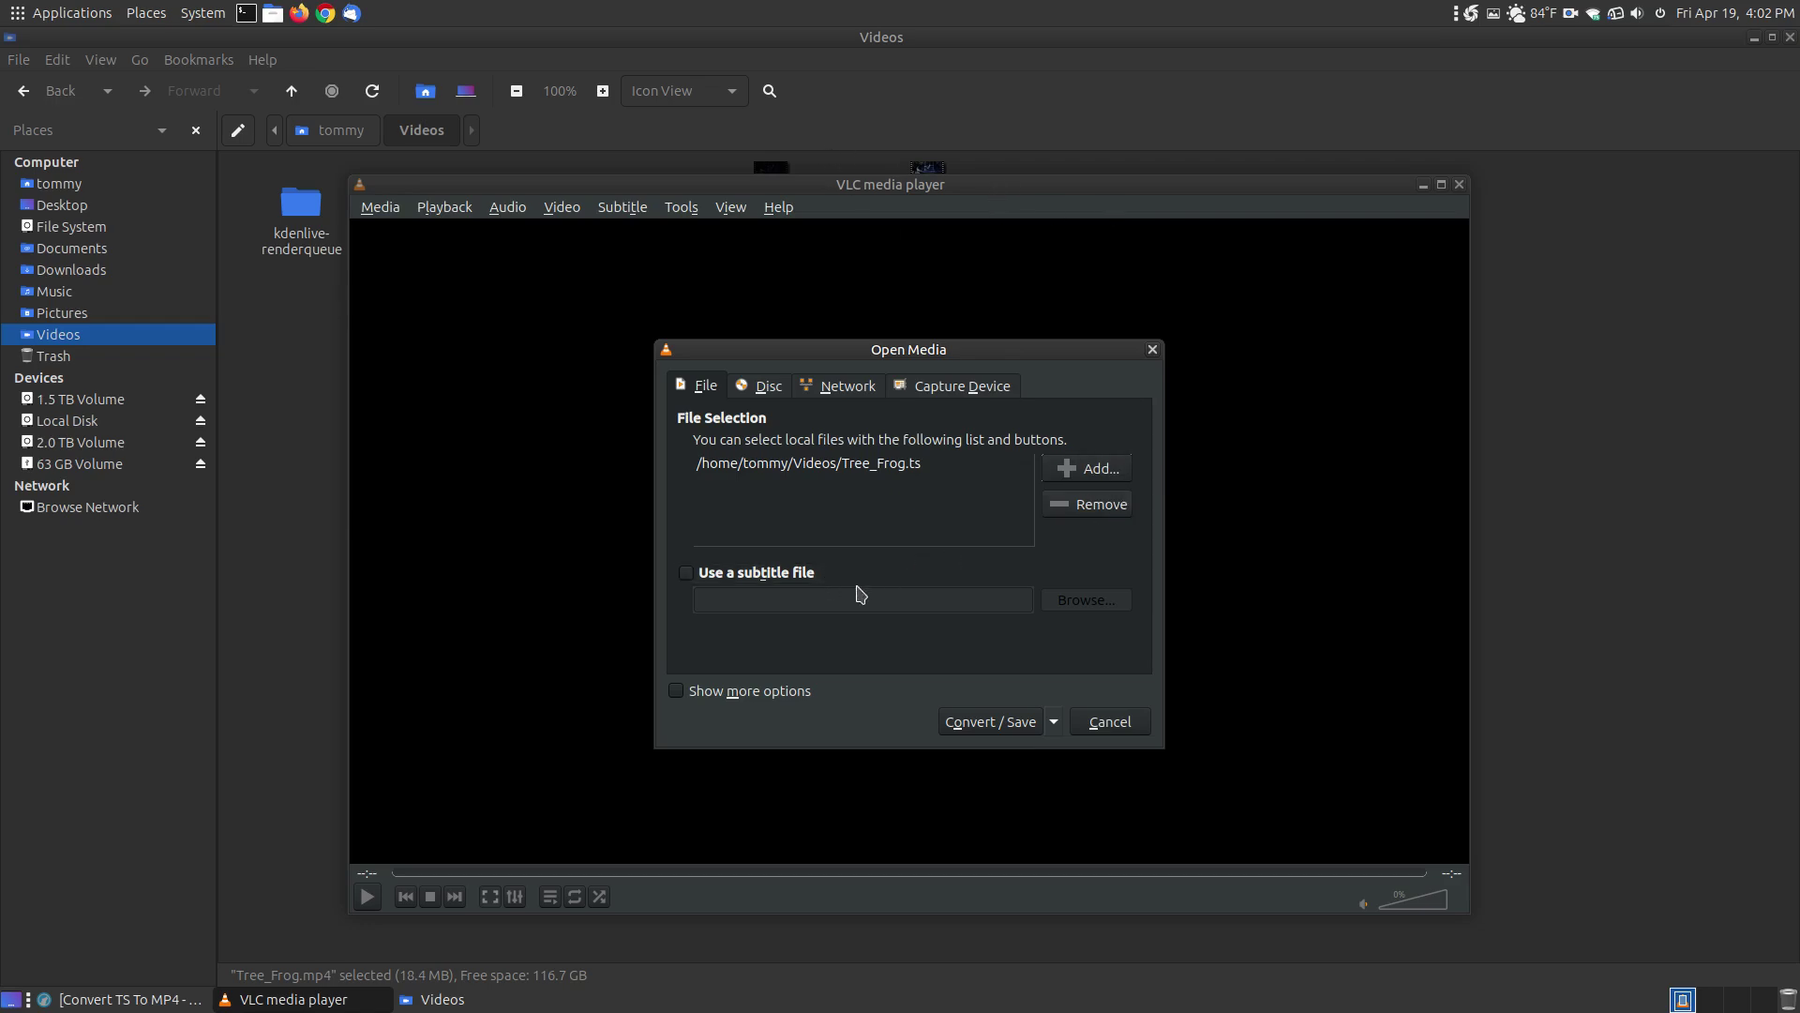
{"action": "left_click", "coordinate": [975, 718]}
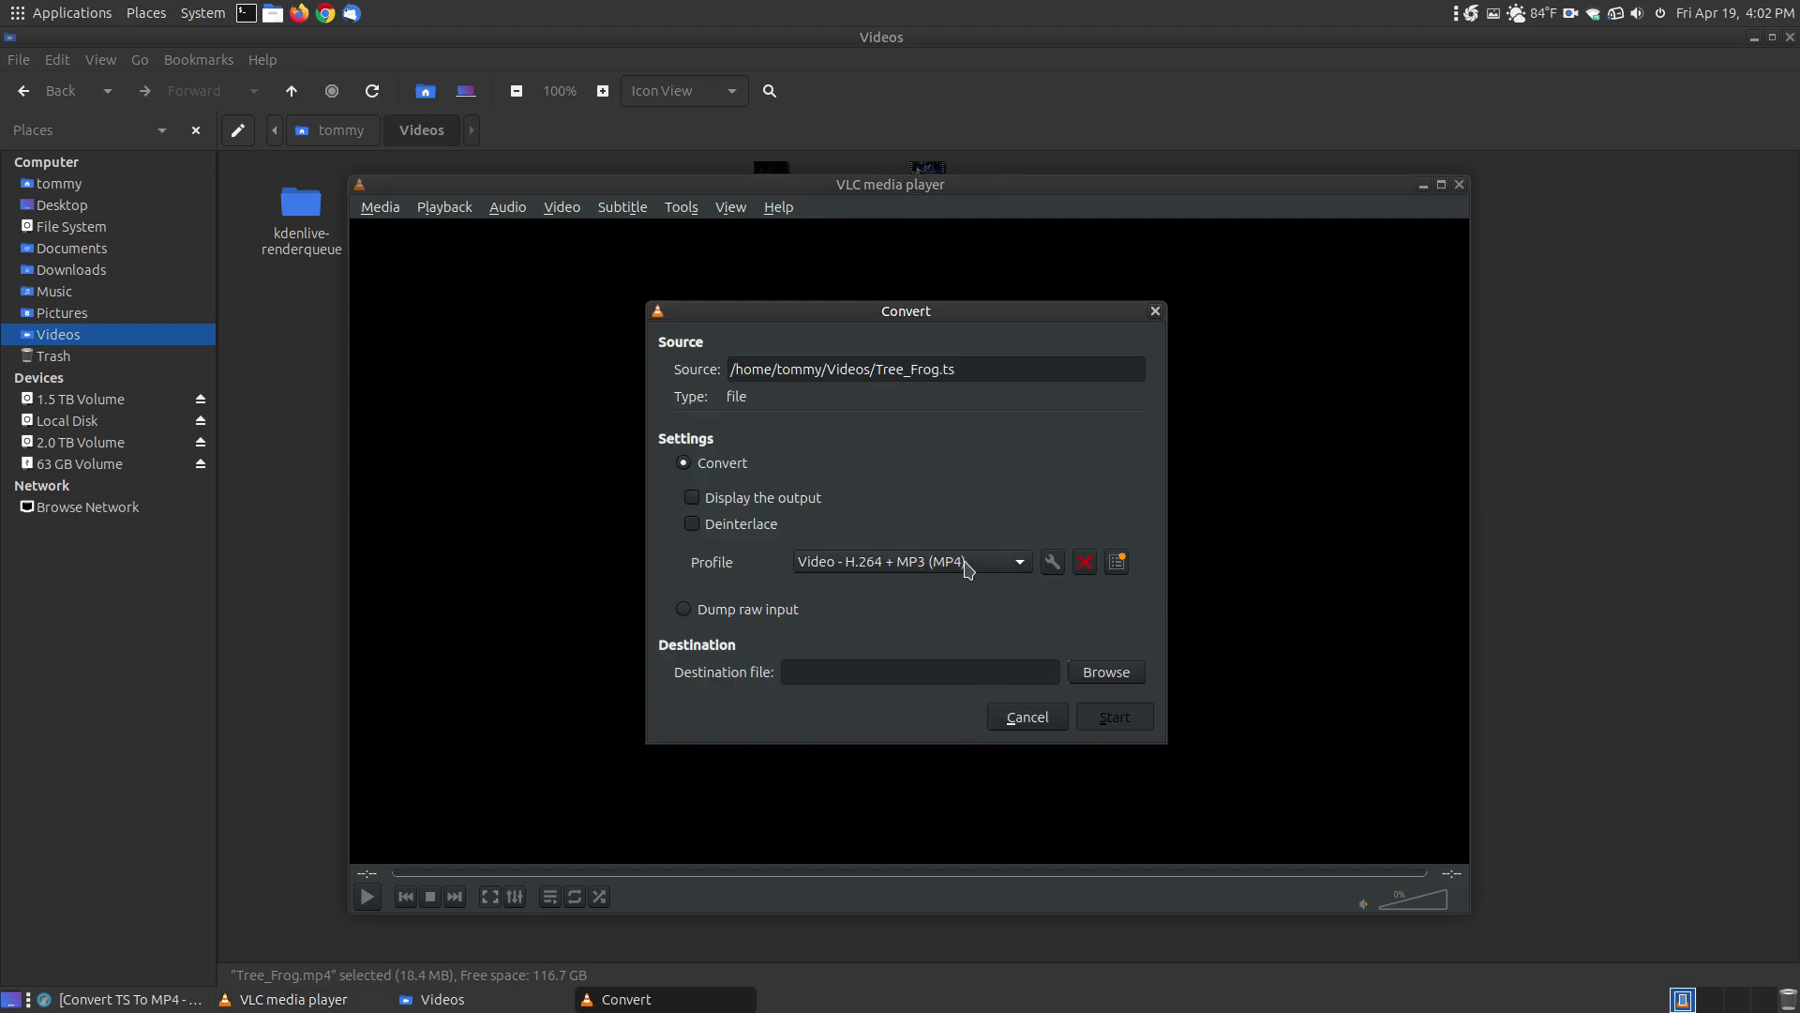
{"action": "left_click", "coordinate": [927, 566]}
{"action": "left_click", "coordinate": [947, 456]}
Edit the selected profile to re-encode the audio track as MPEG 4 Audio (AAC), check its video codec settings, and save it
{"action": "left_click", "coordinate": [1053, 561]}
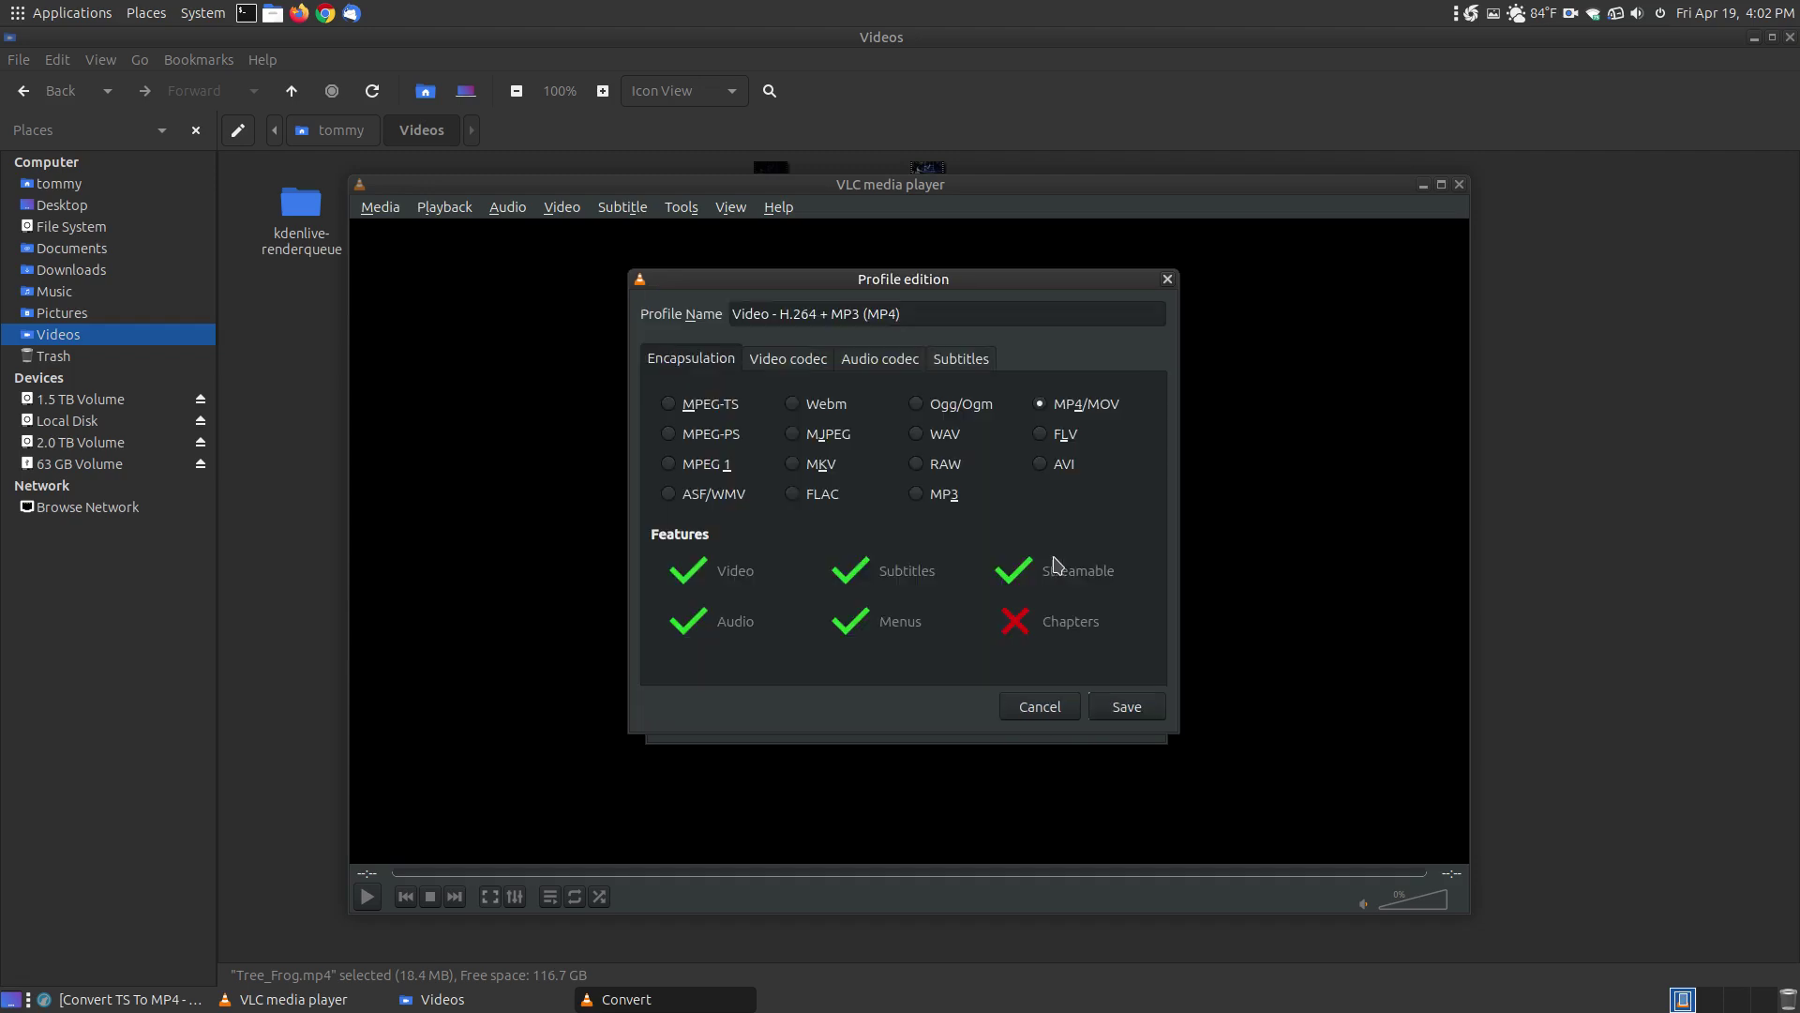
{"action": "left_click", "coordinate": [880, 362]}
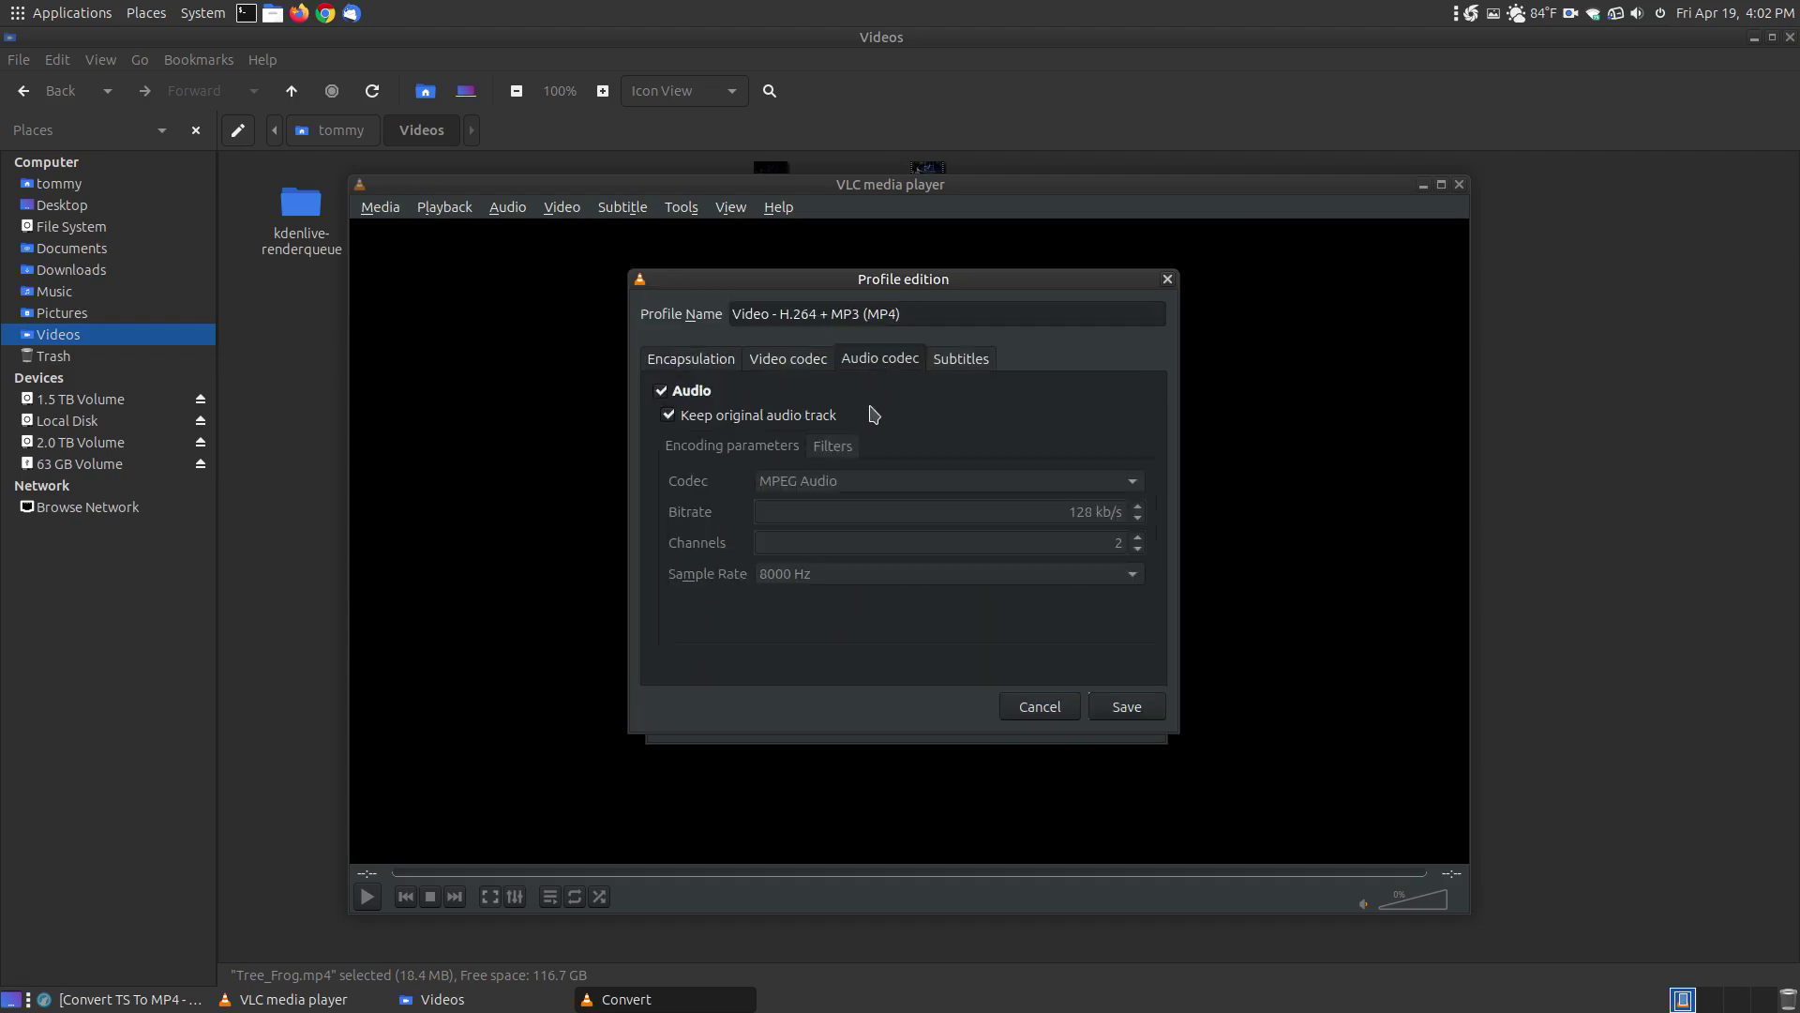
{"action": "left_click", "coordinate": [669, 417]}
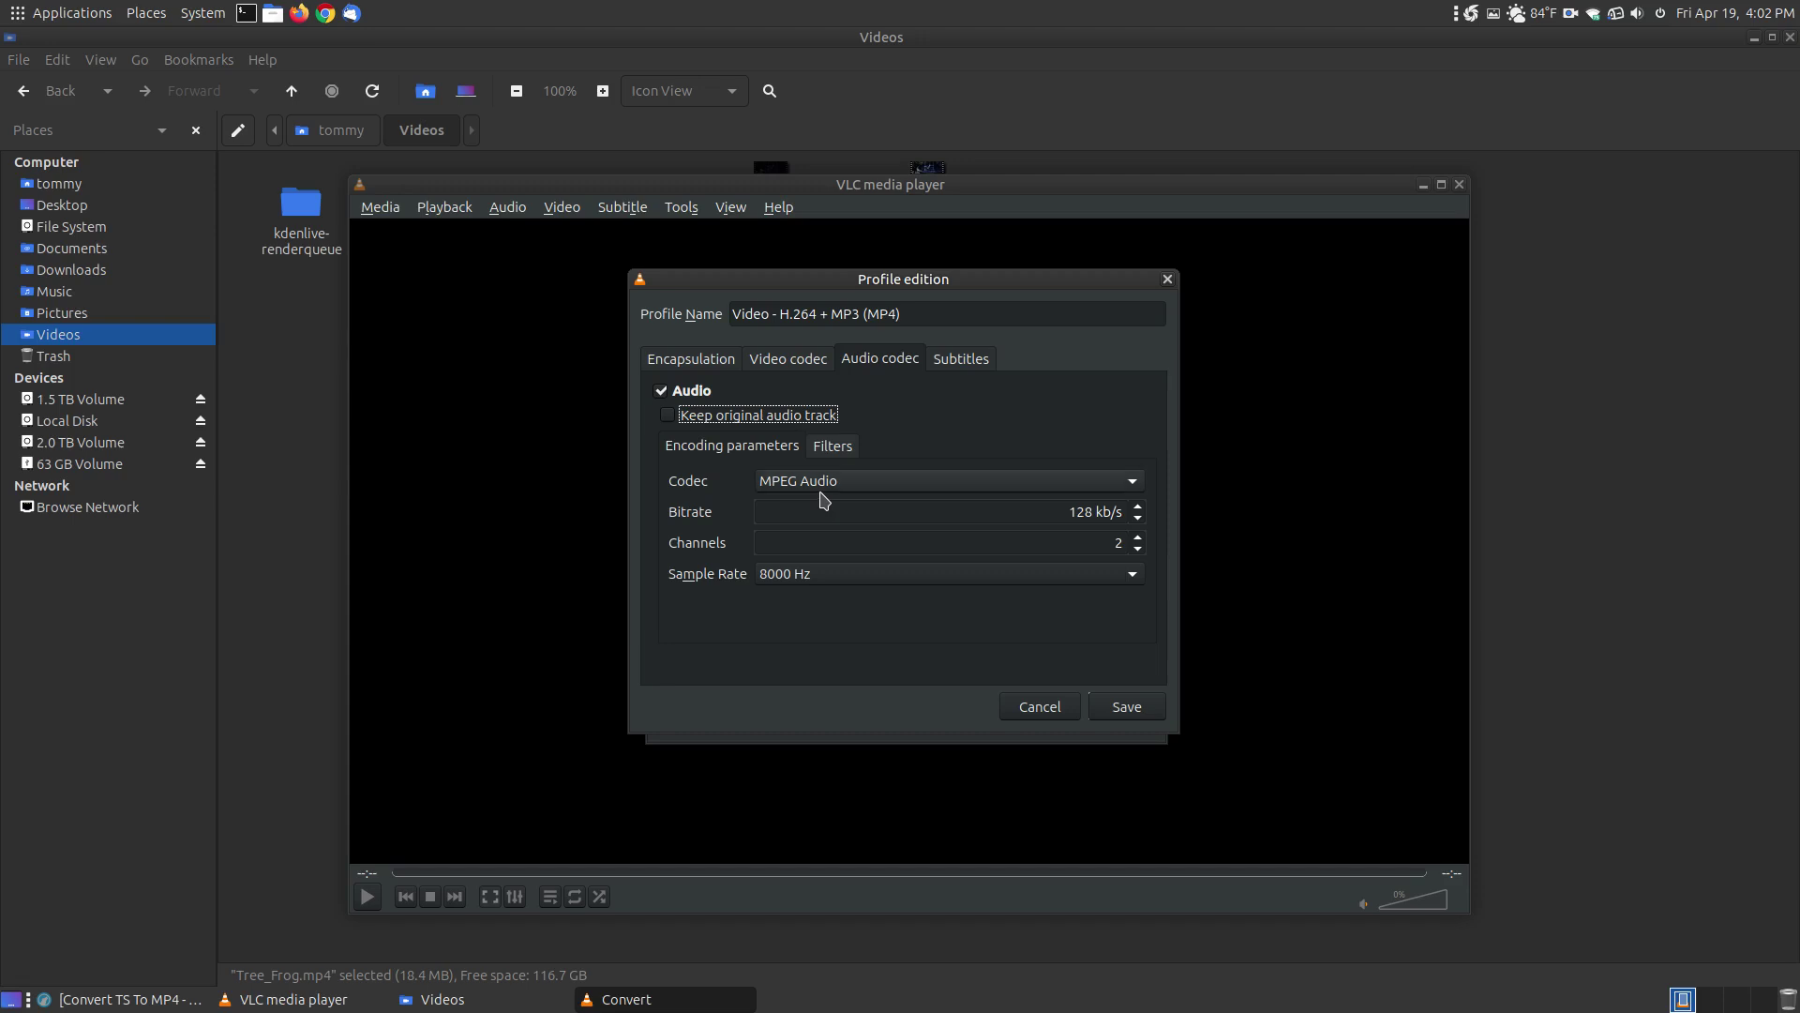
{"action": "left_click", "coordinate": [1136, 481]}
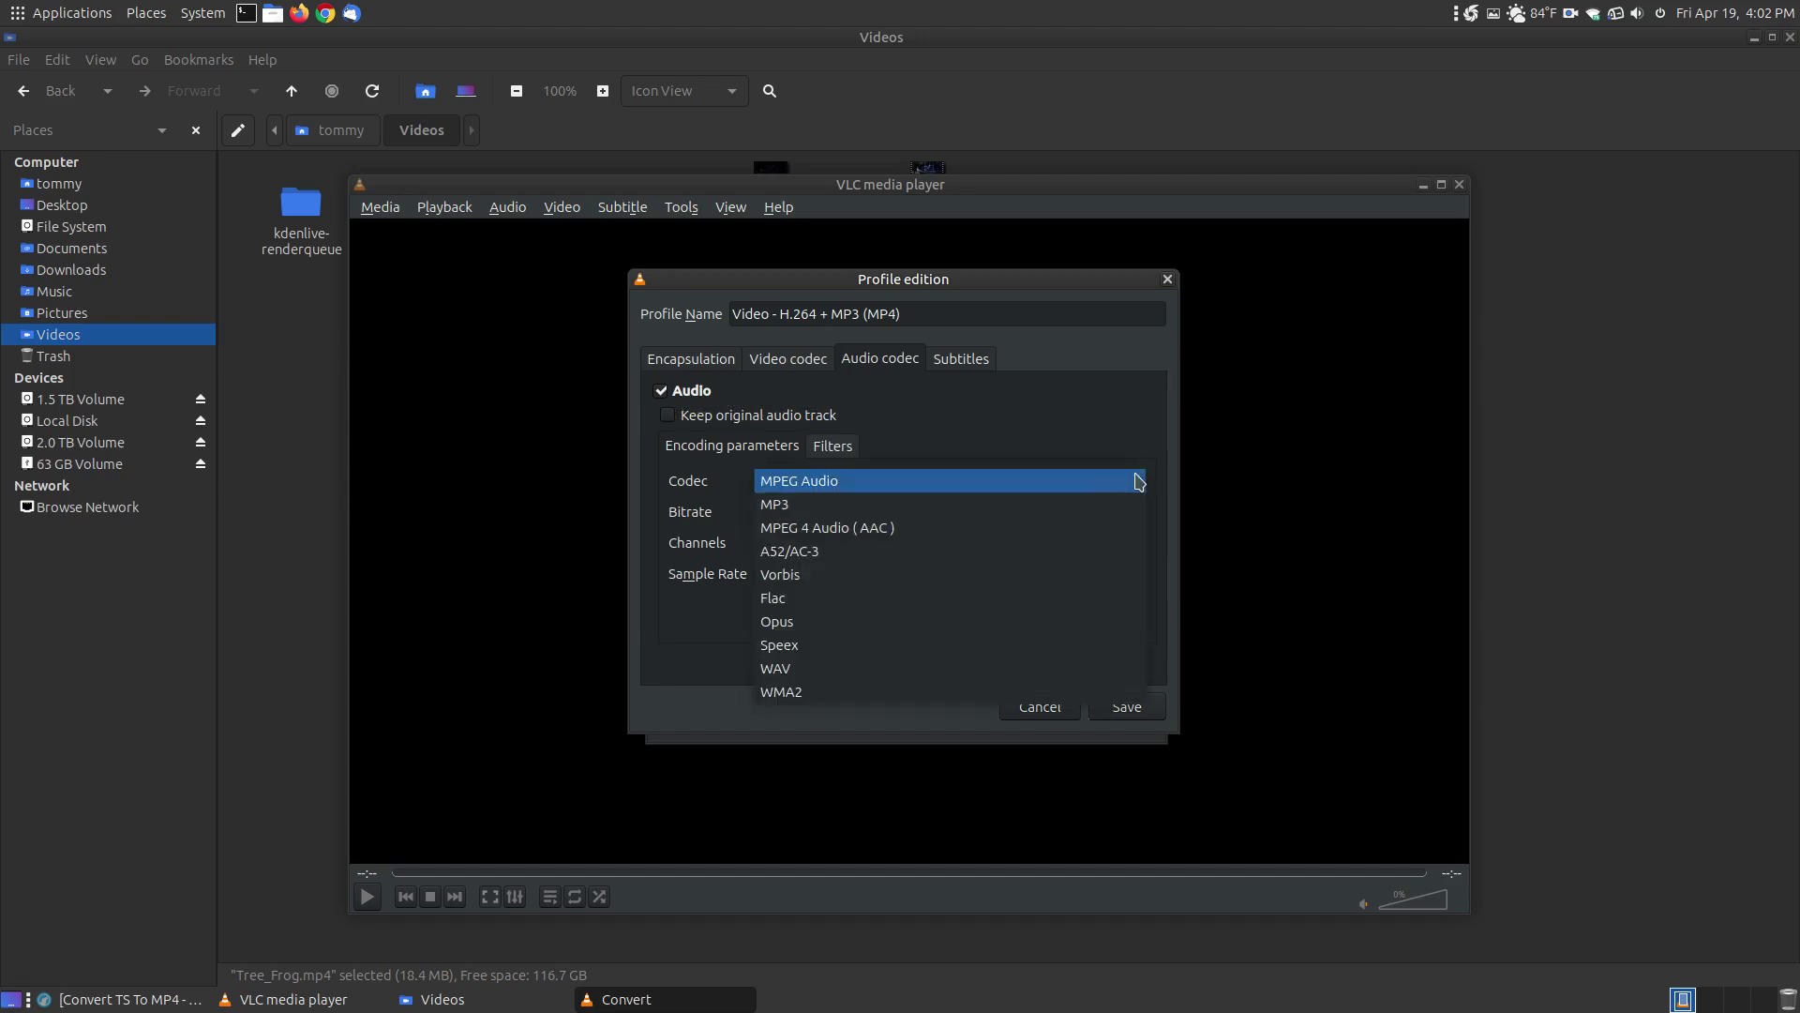
{"action": "left_click", "coordinate": [881, 528]}
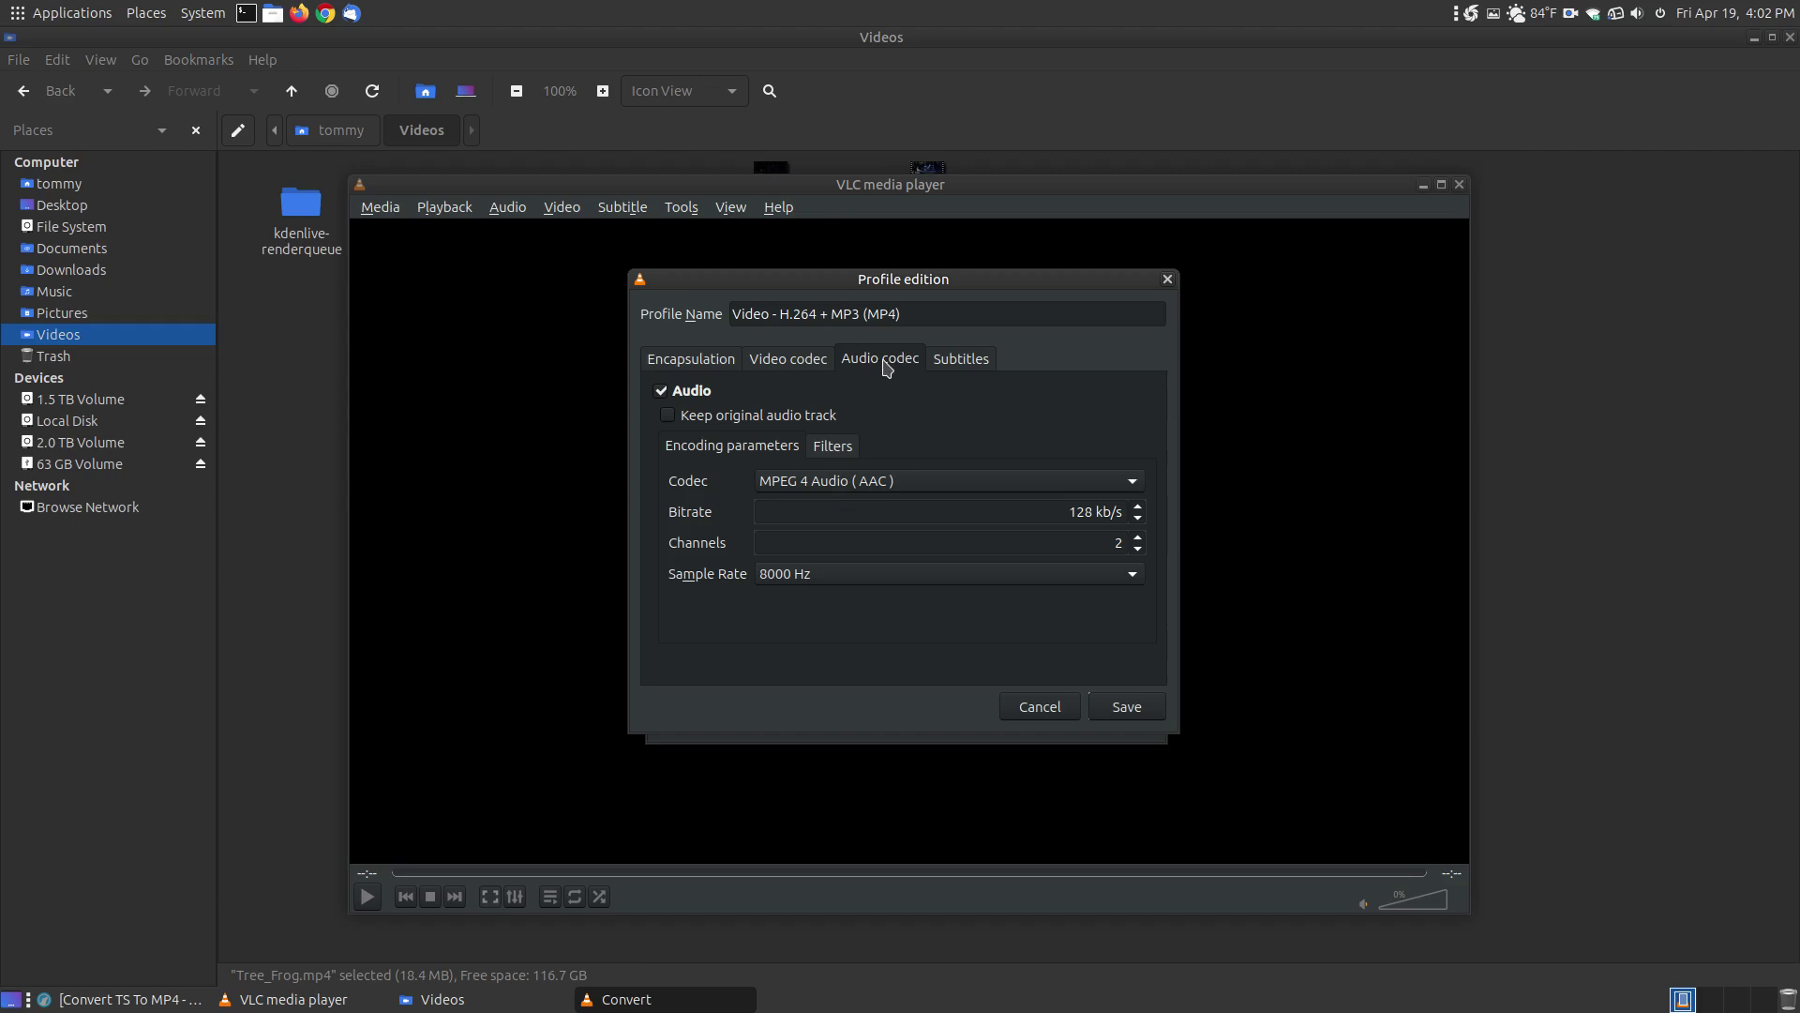
{"action": "left_click", "coordinate": [796, 363]}
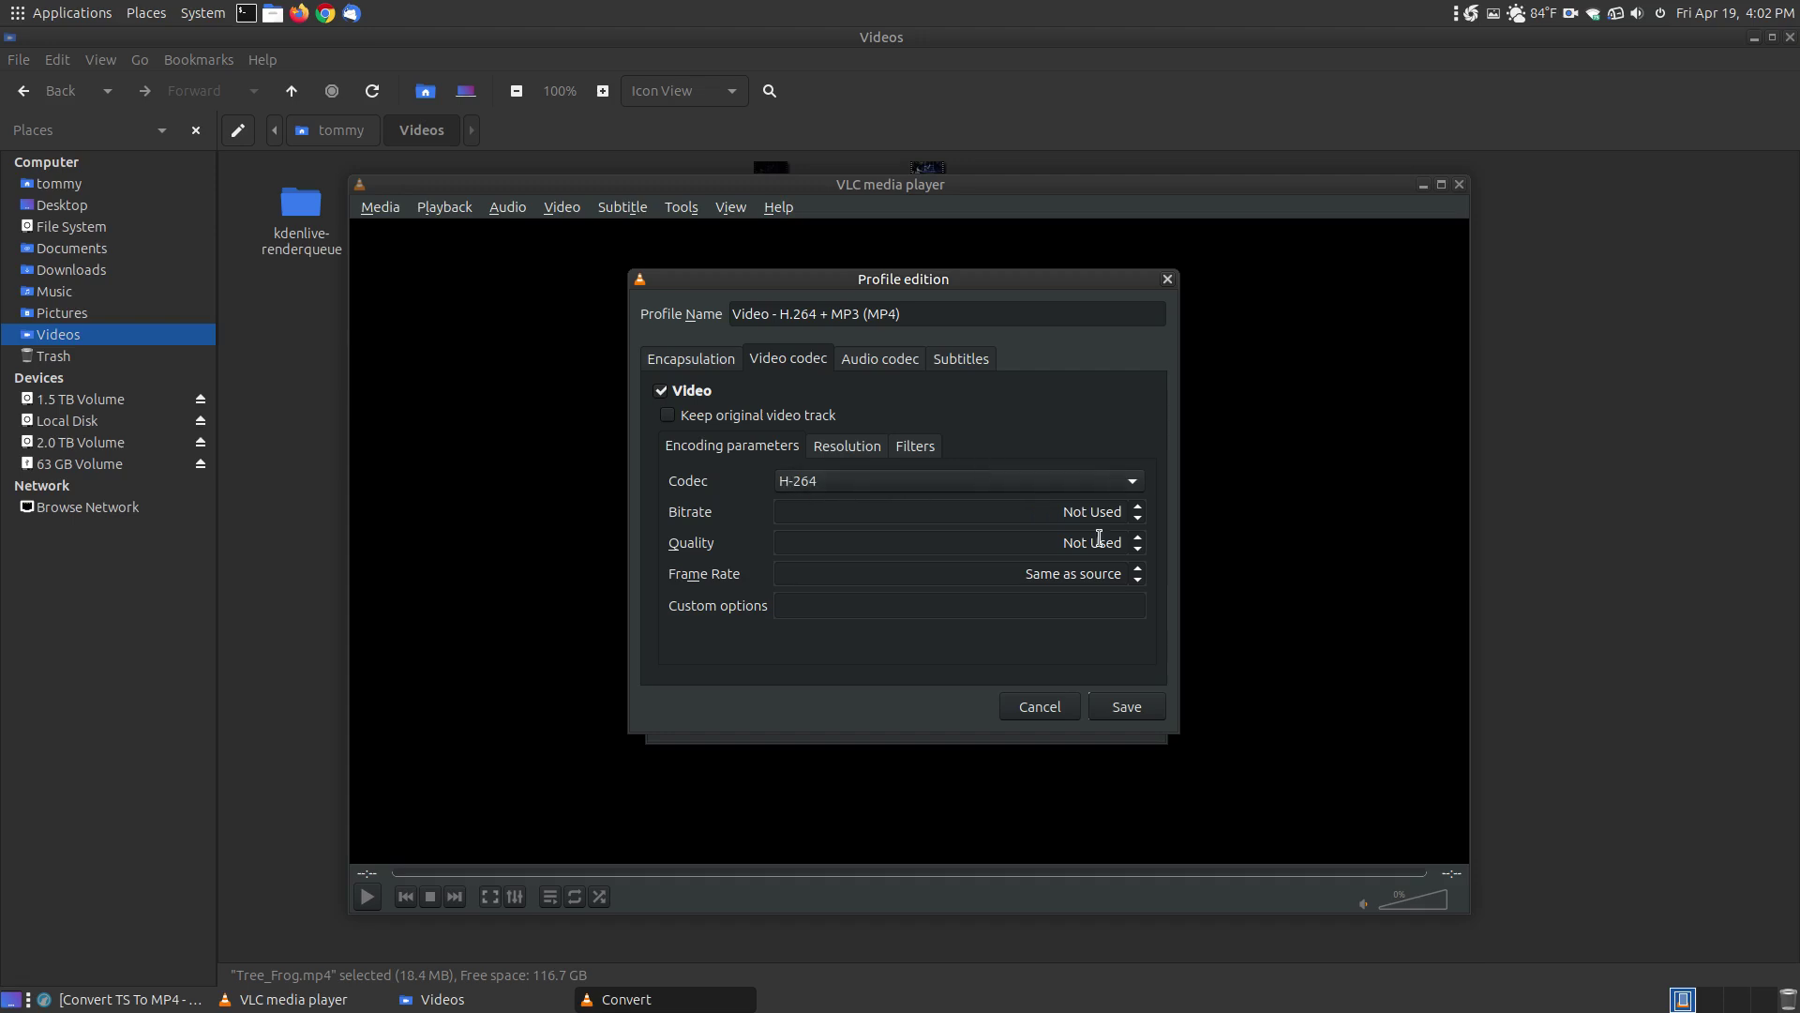
{"action": "left_click", "coordinate": [1115, 720]}
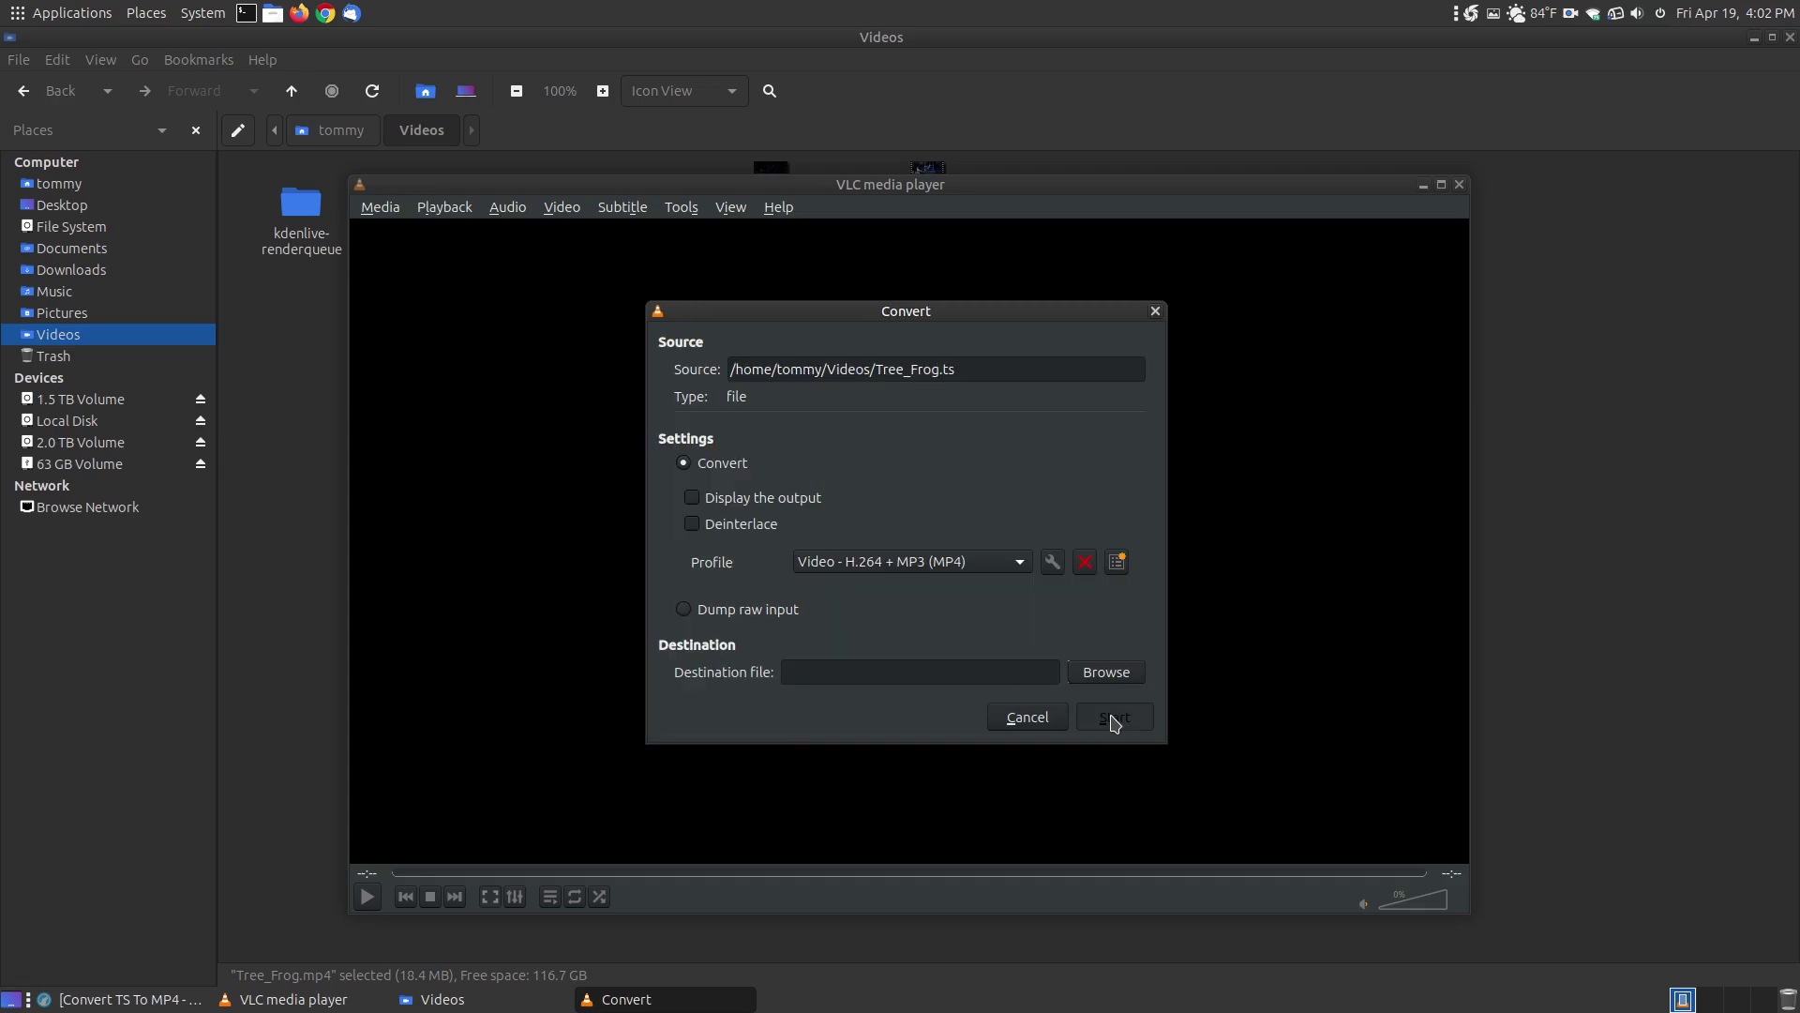
Convert the video to Tree_Frog2.mp4 in the Videos folder and close VLC once the conversion ends
{"action": "left_click", "coordinate": [1118, 672]}
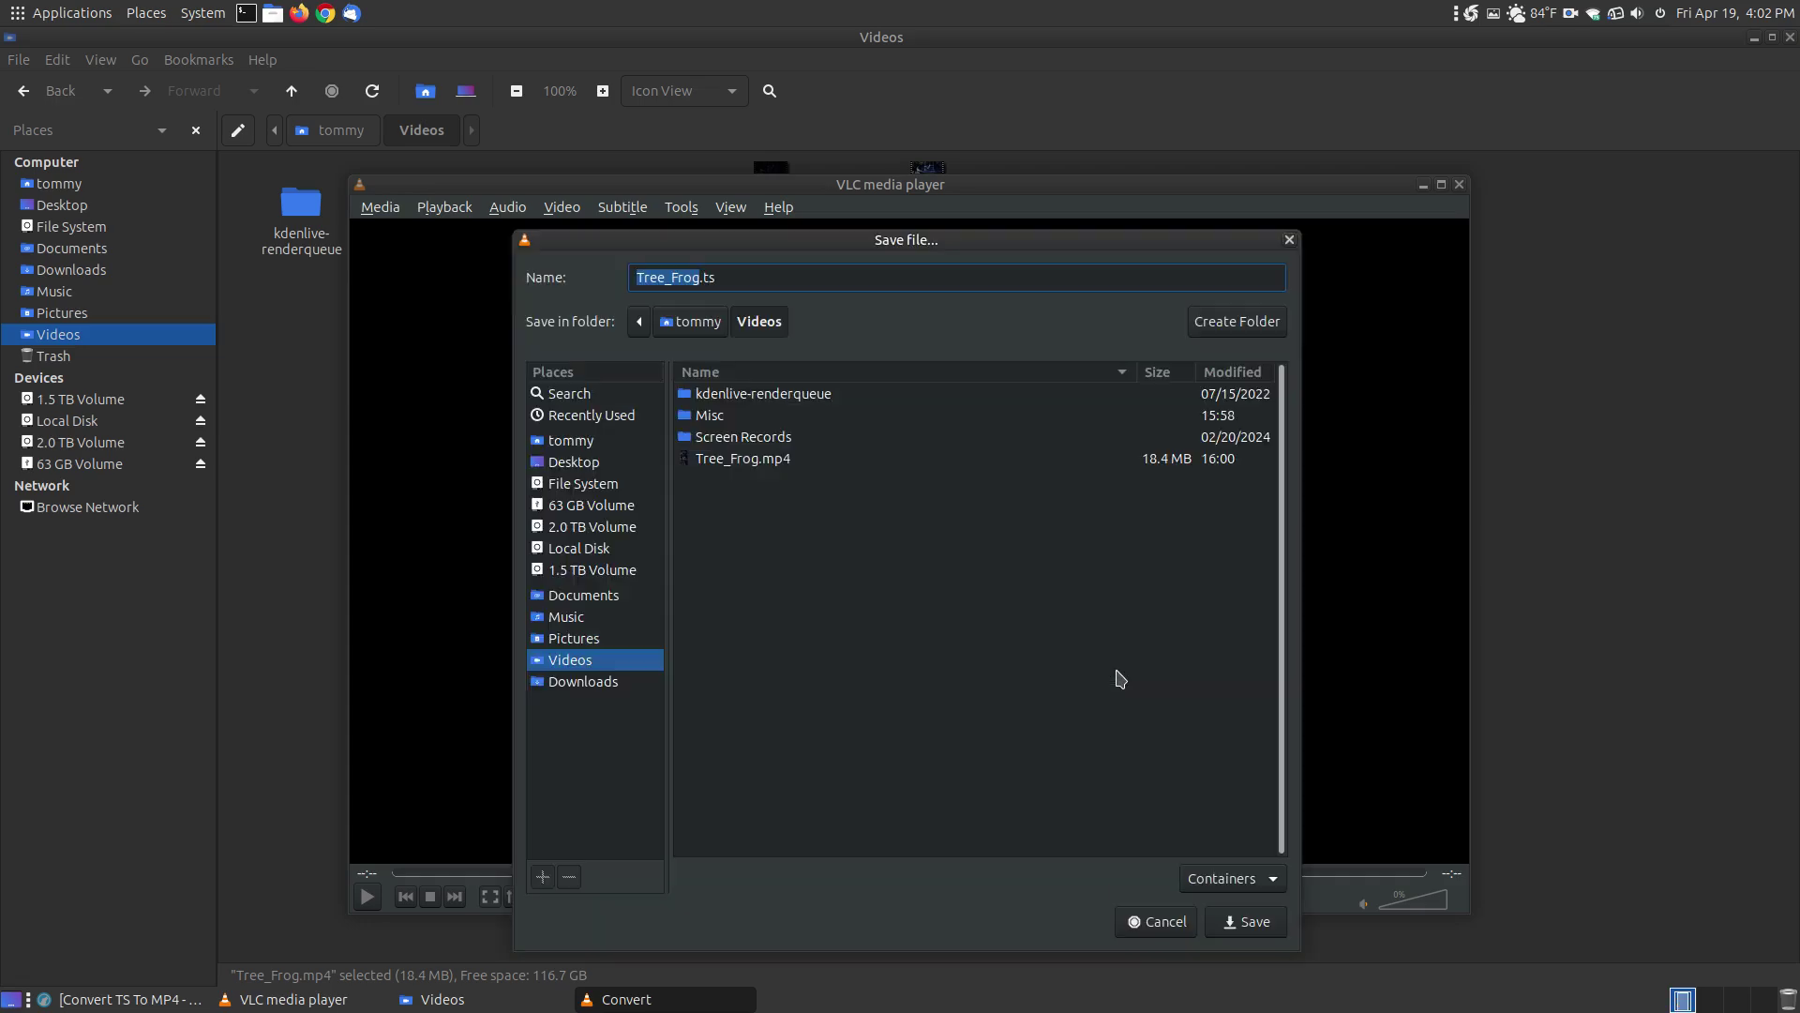
{"action": "left_click", "coordinate": [767, 459]}
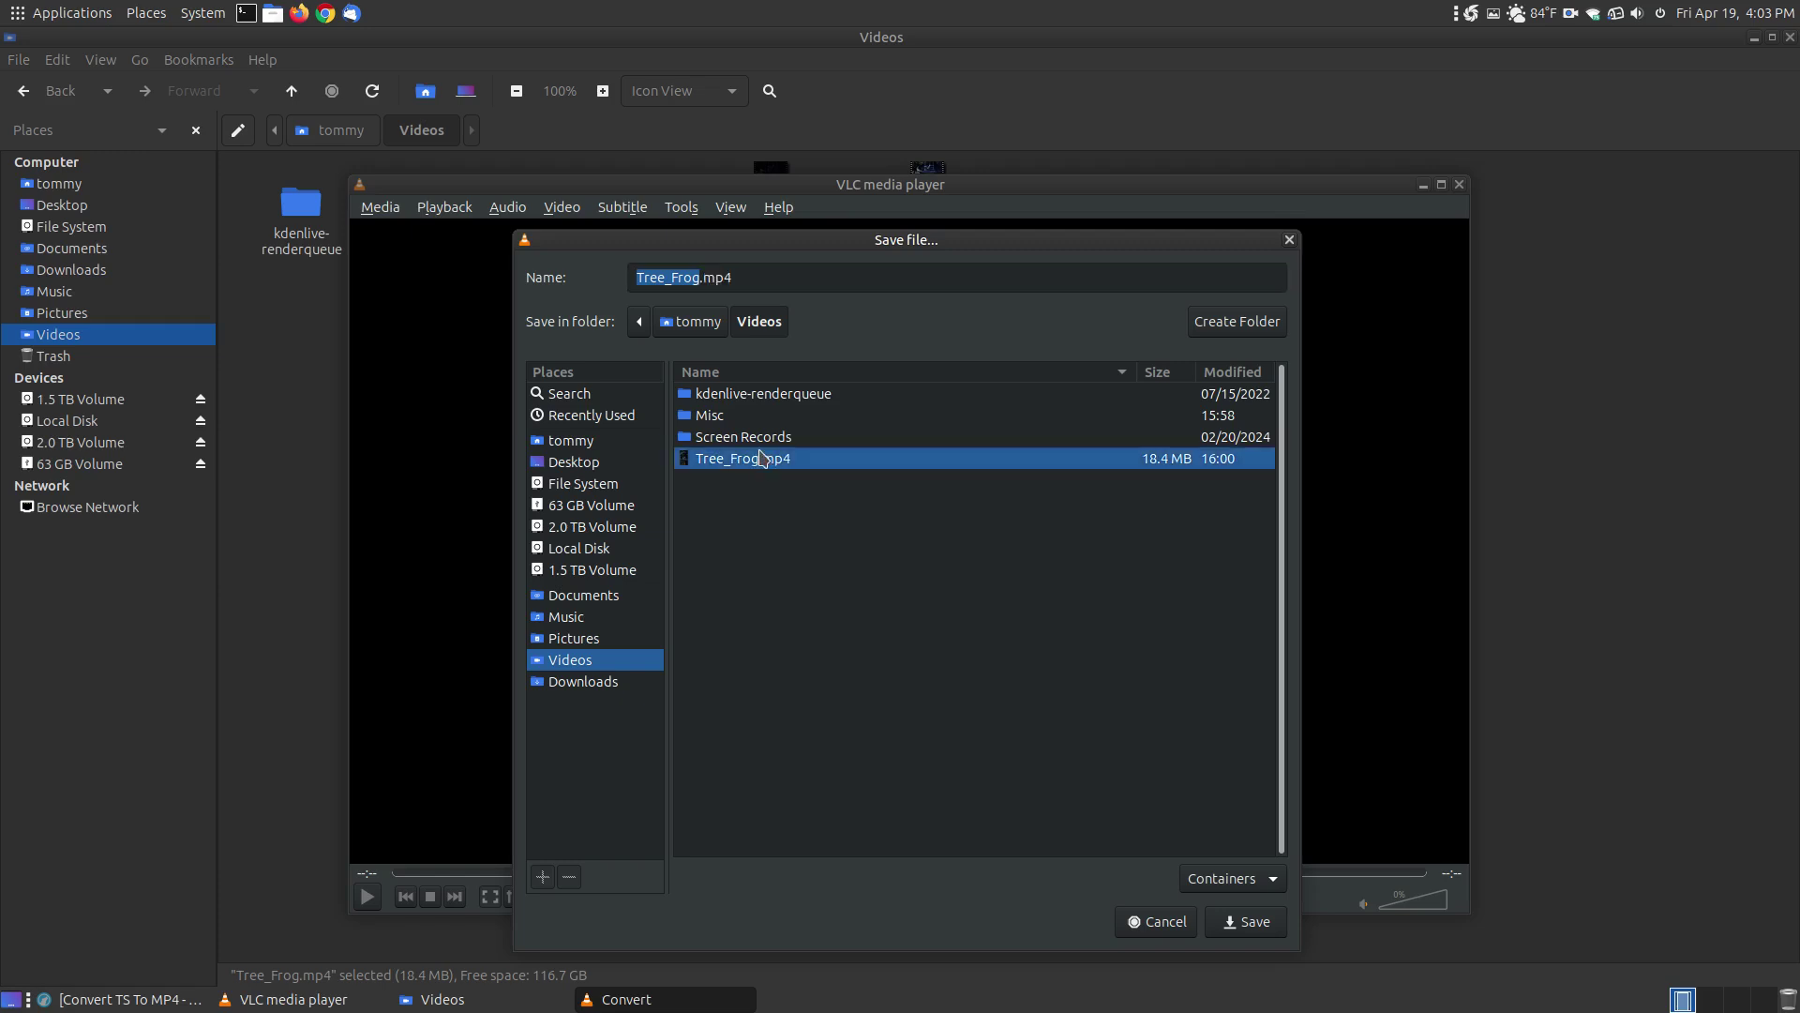
{"action": "left_click", "coordinate": [695, 277]}
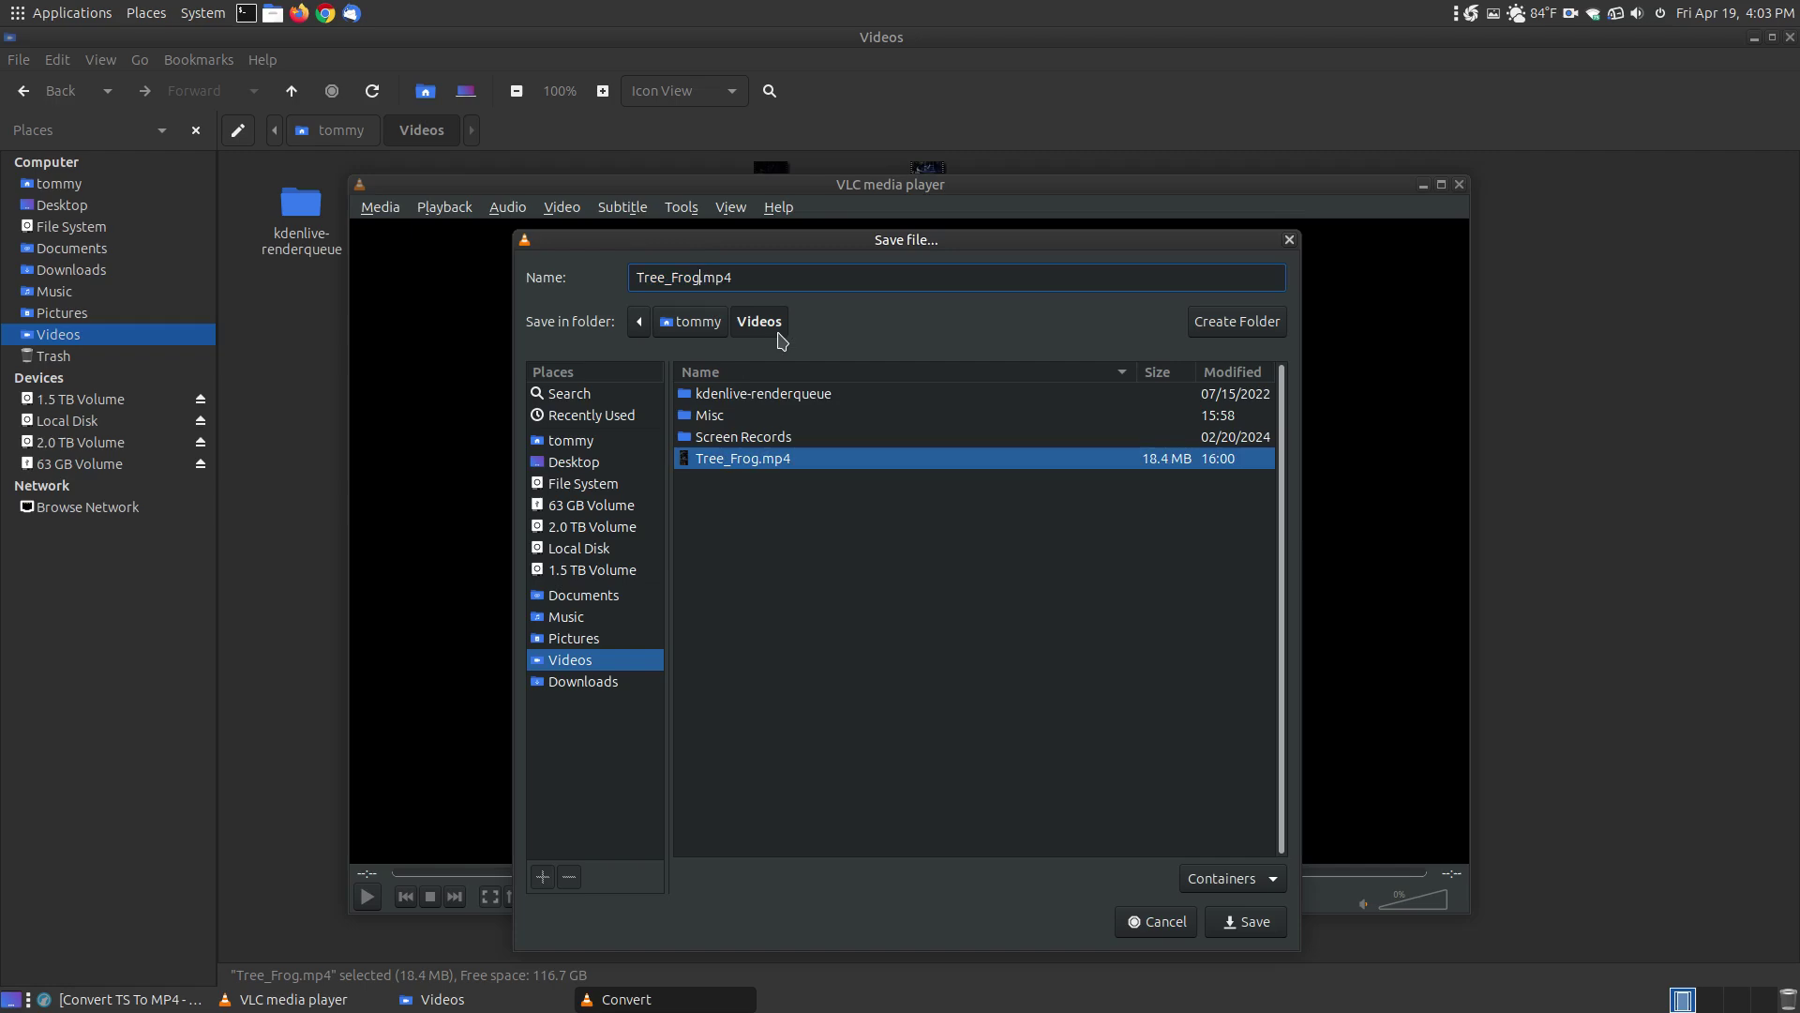
{"action": "type", "text": "2"}
{"action": "left_click", "coordinate": [1231, 916]}
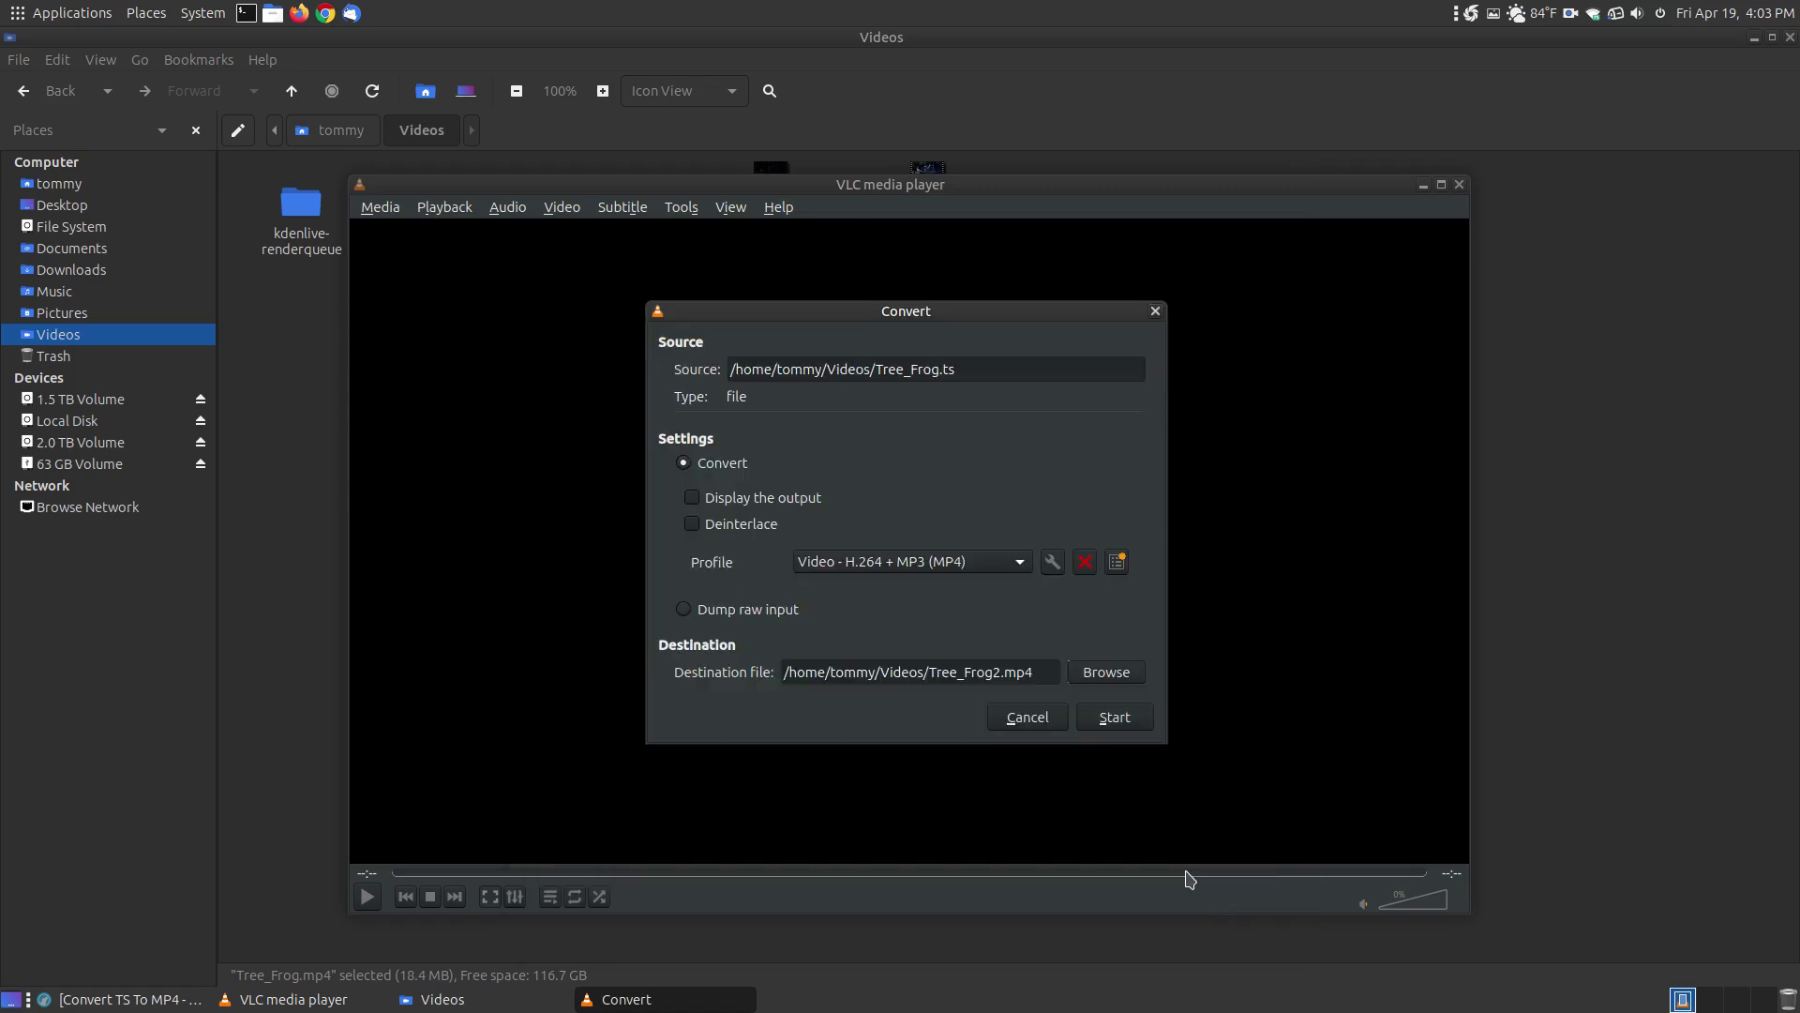
{"action": "left_click", "coordinate": [1111, 715]}
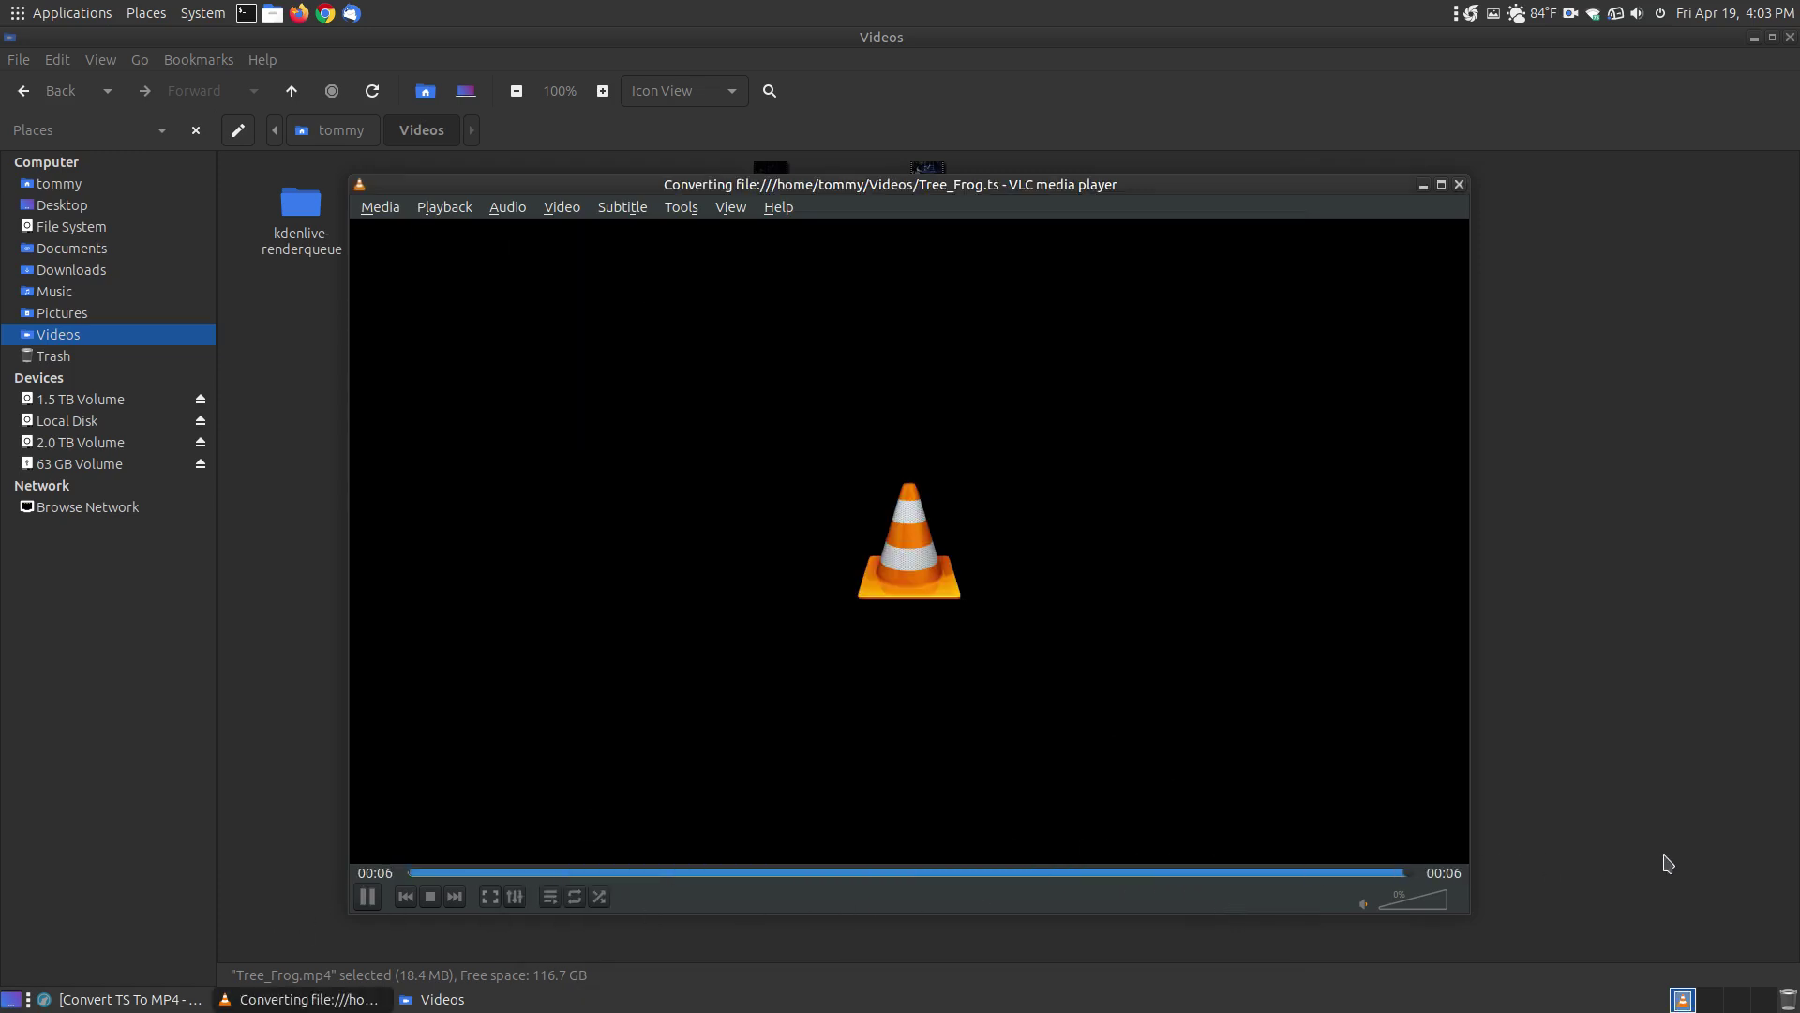
{"action": "left_click", "coordinate": [1459, 184]}
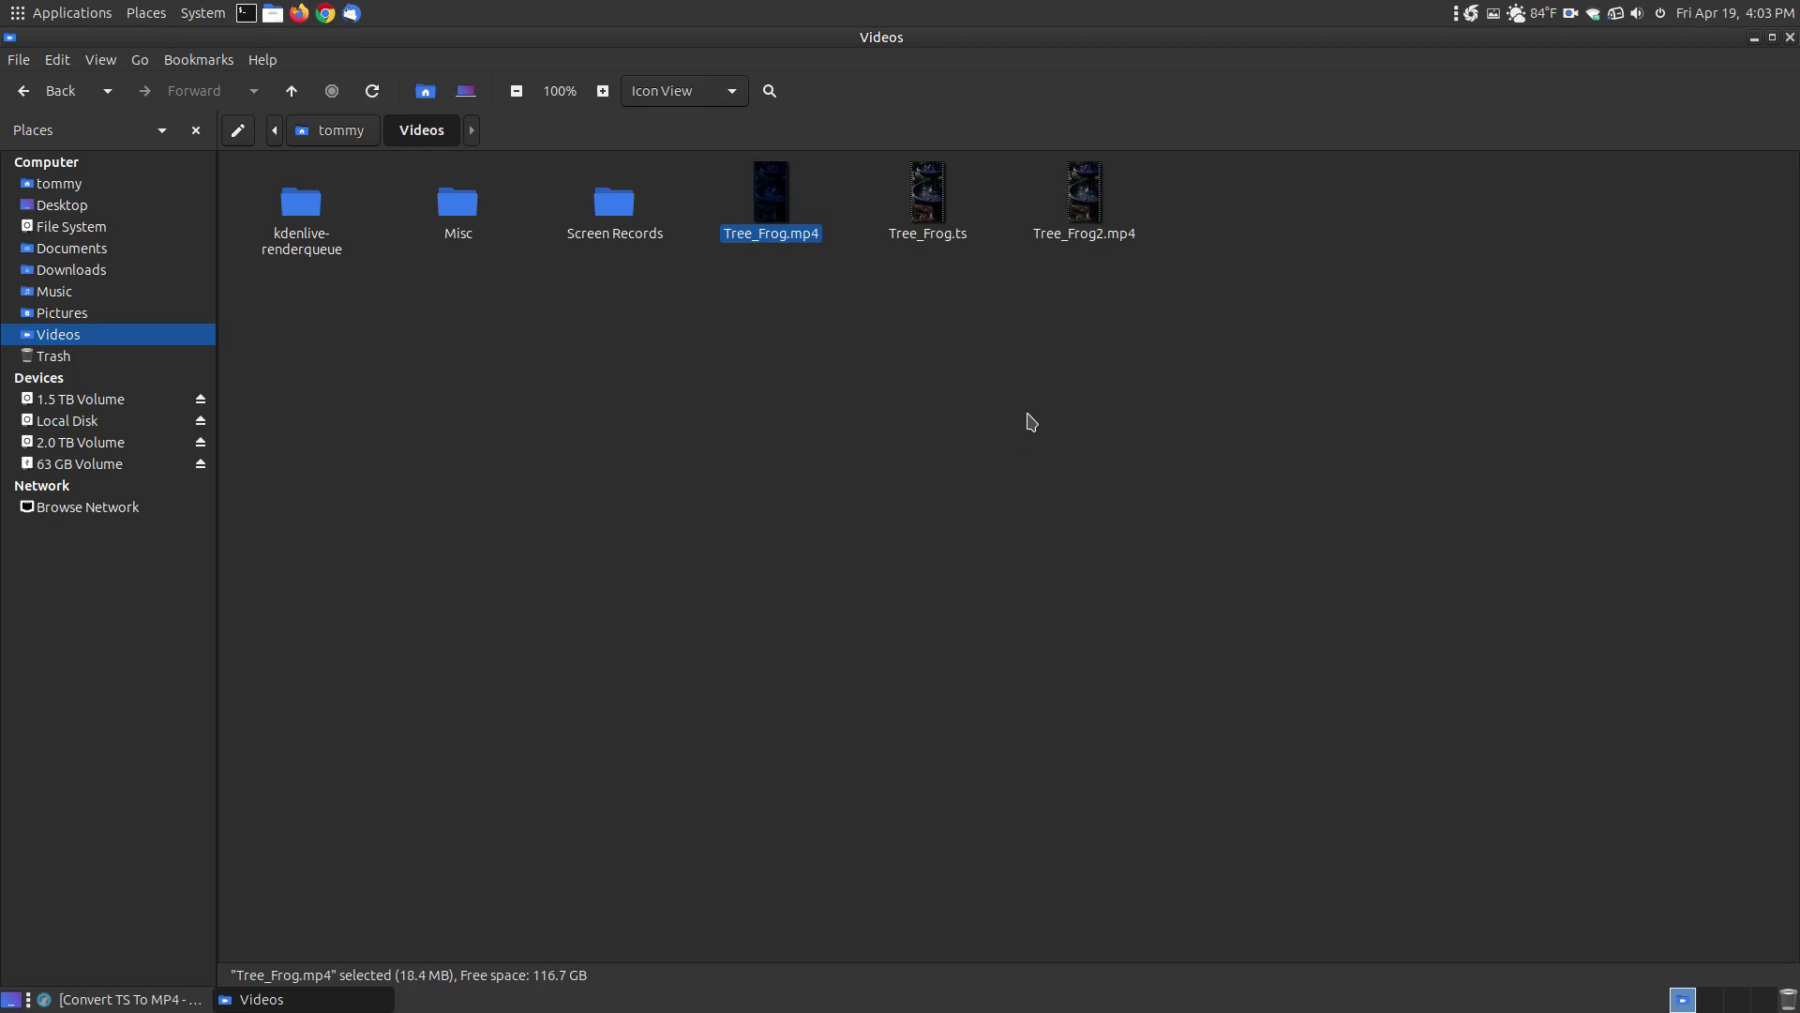
Open Tree_Frog.mp4 from the Videos folder with MediaInfo
{"action": "right_click", "coordinate": [769, 218]}
{"action": "mouse_move", "coordinate": [872, 253]}
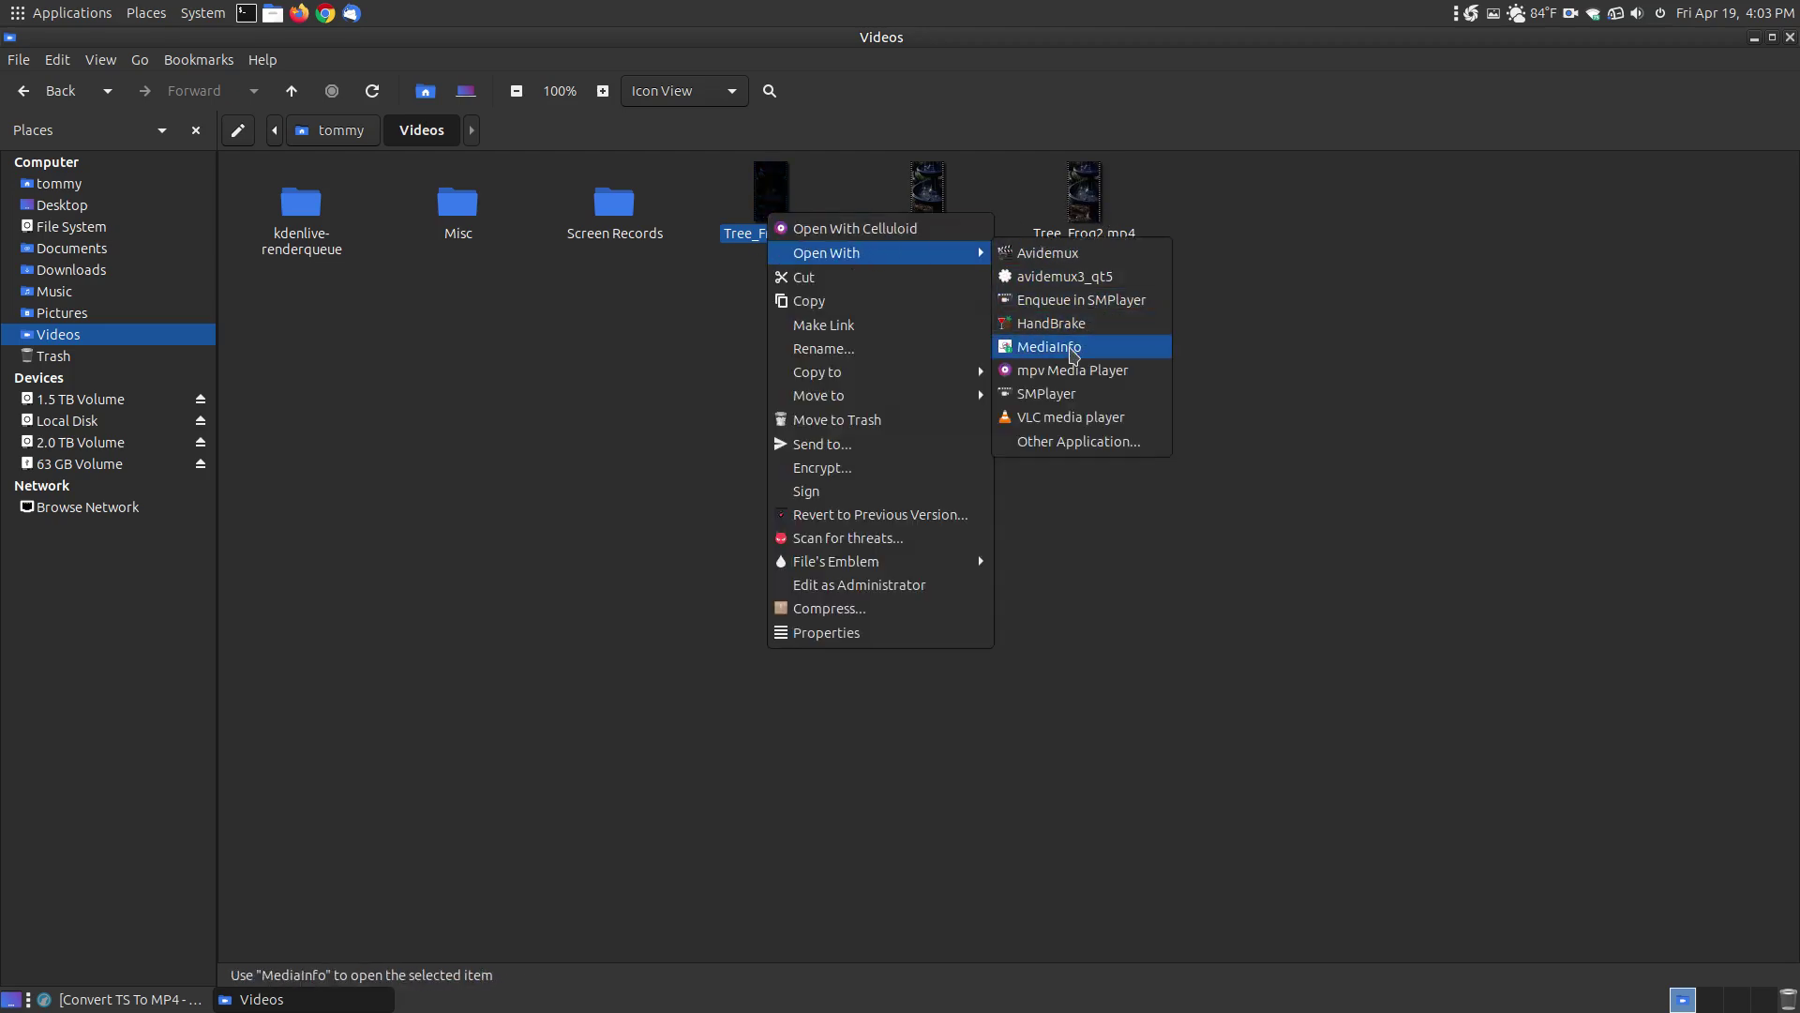
{"action": "left_click", "coordinate": [1073, 352]}
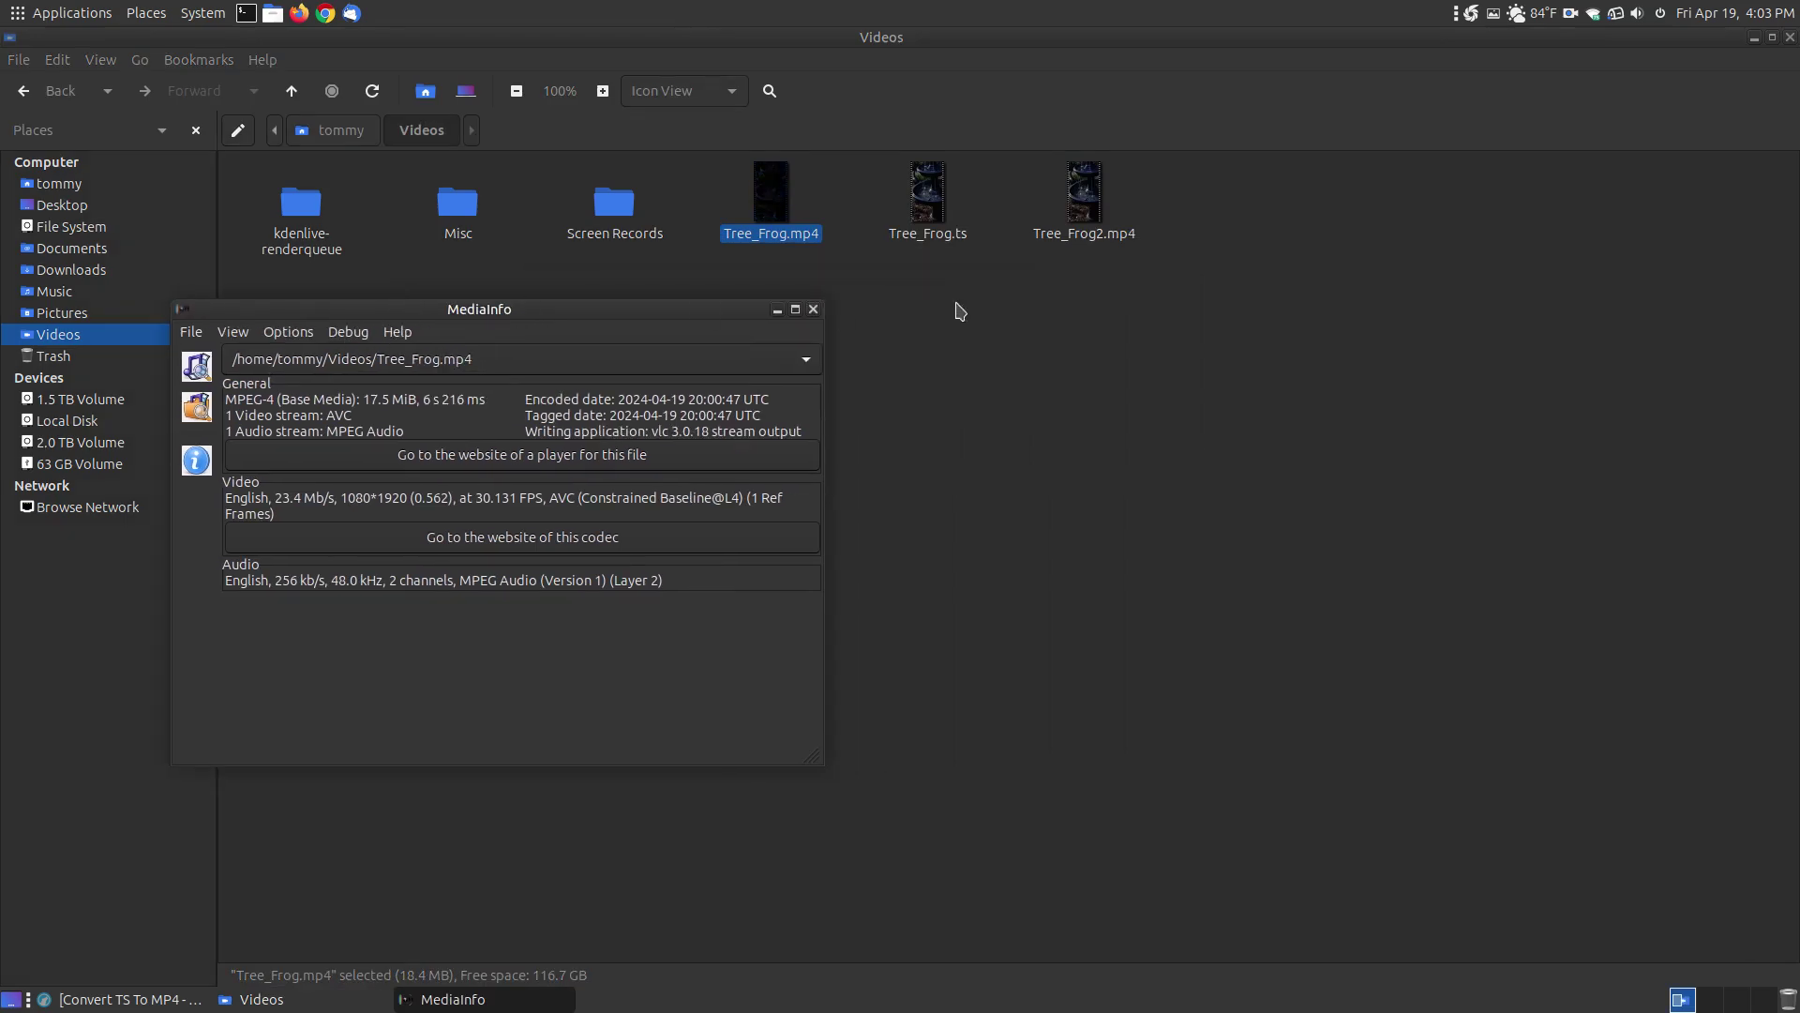
Open Tree_Frog2.mp4 with MediaInfo and place its window beside the Tree_Frog.mp4 report
{"action": "left_click", "coordinate": [1078, 225]}
{"action": "right_click", "coordinate": [1073, 236]}
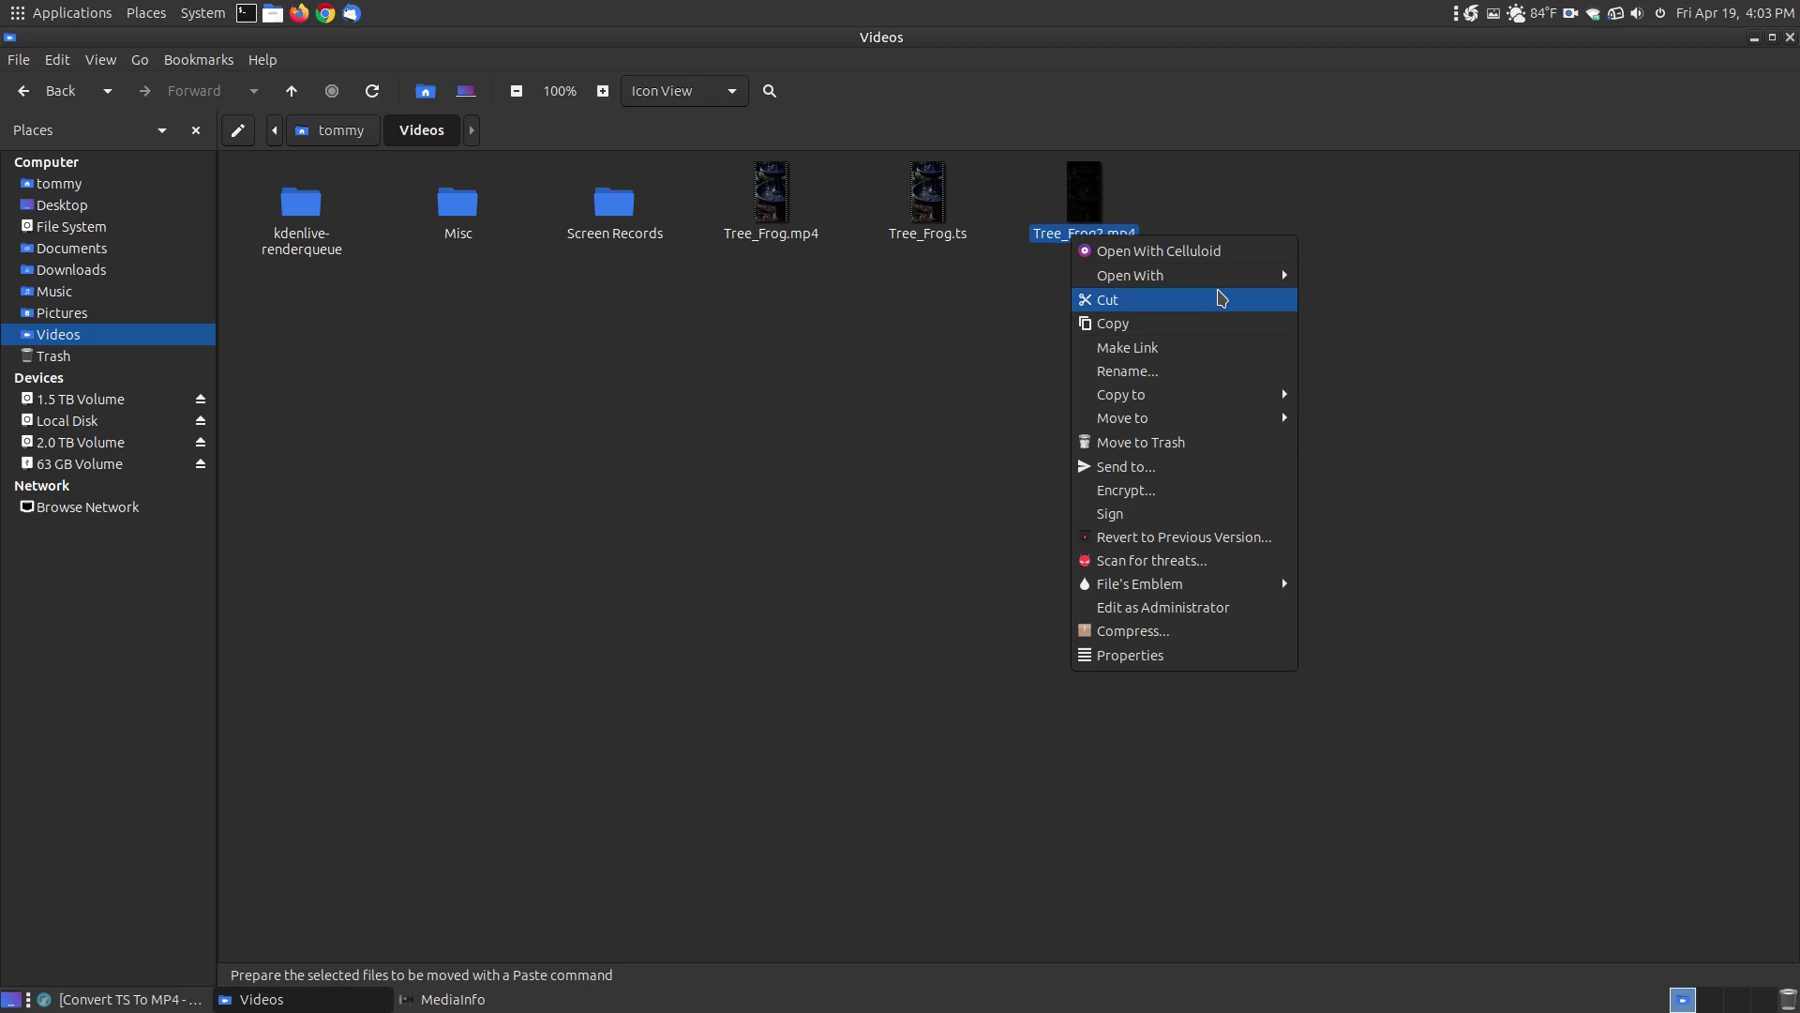
{"action": "mouse_move", "coordinate": [1250, 275]}
{"action": "left_click", "coordinate": [1360, 364]}
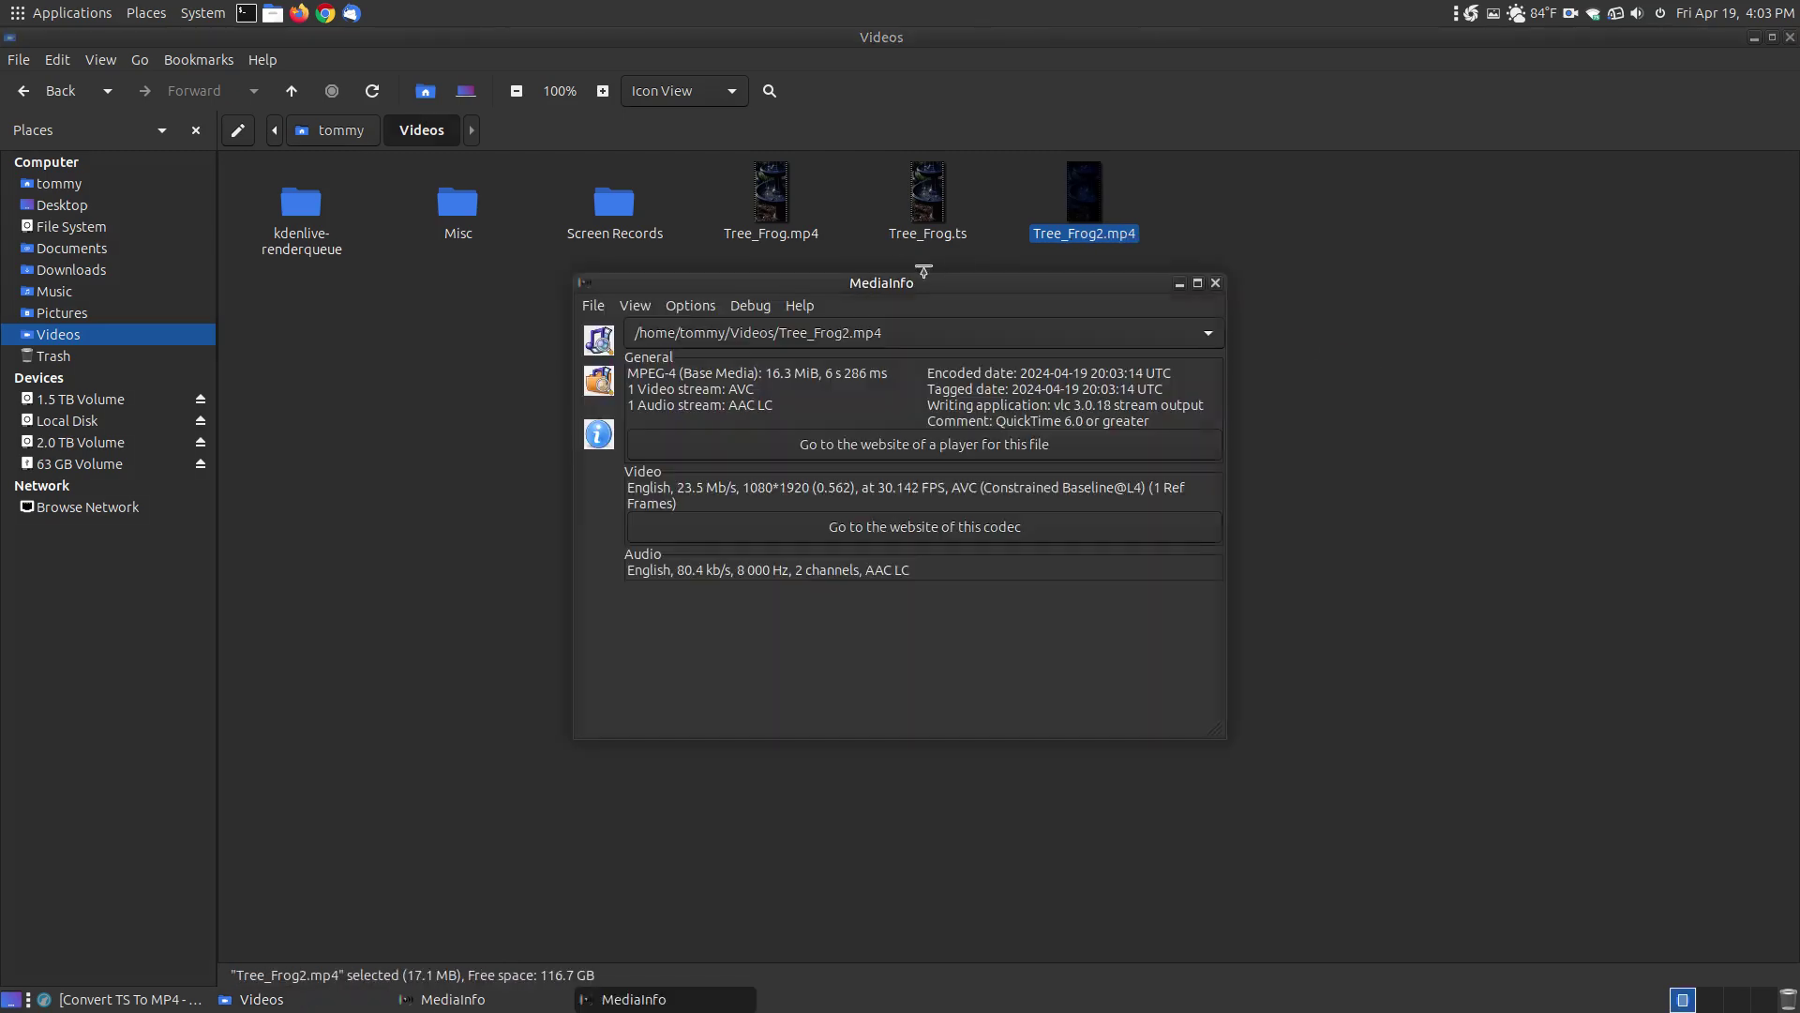
{"action": "left_click_drag", "start_coordinate": [922, 283], "coordinate": [1160, 307]}
{"action": "left_click", "coordinate": [439, 1005]}
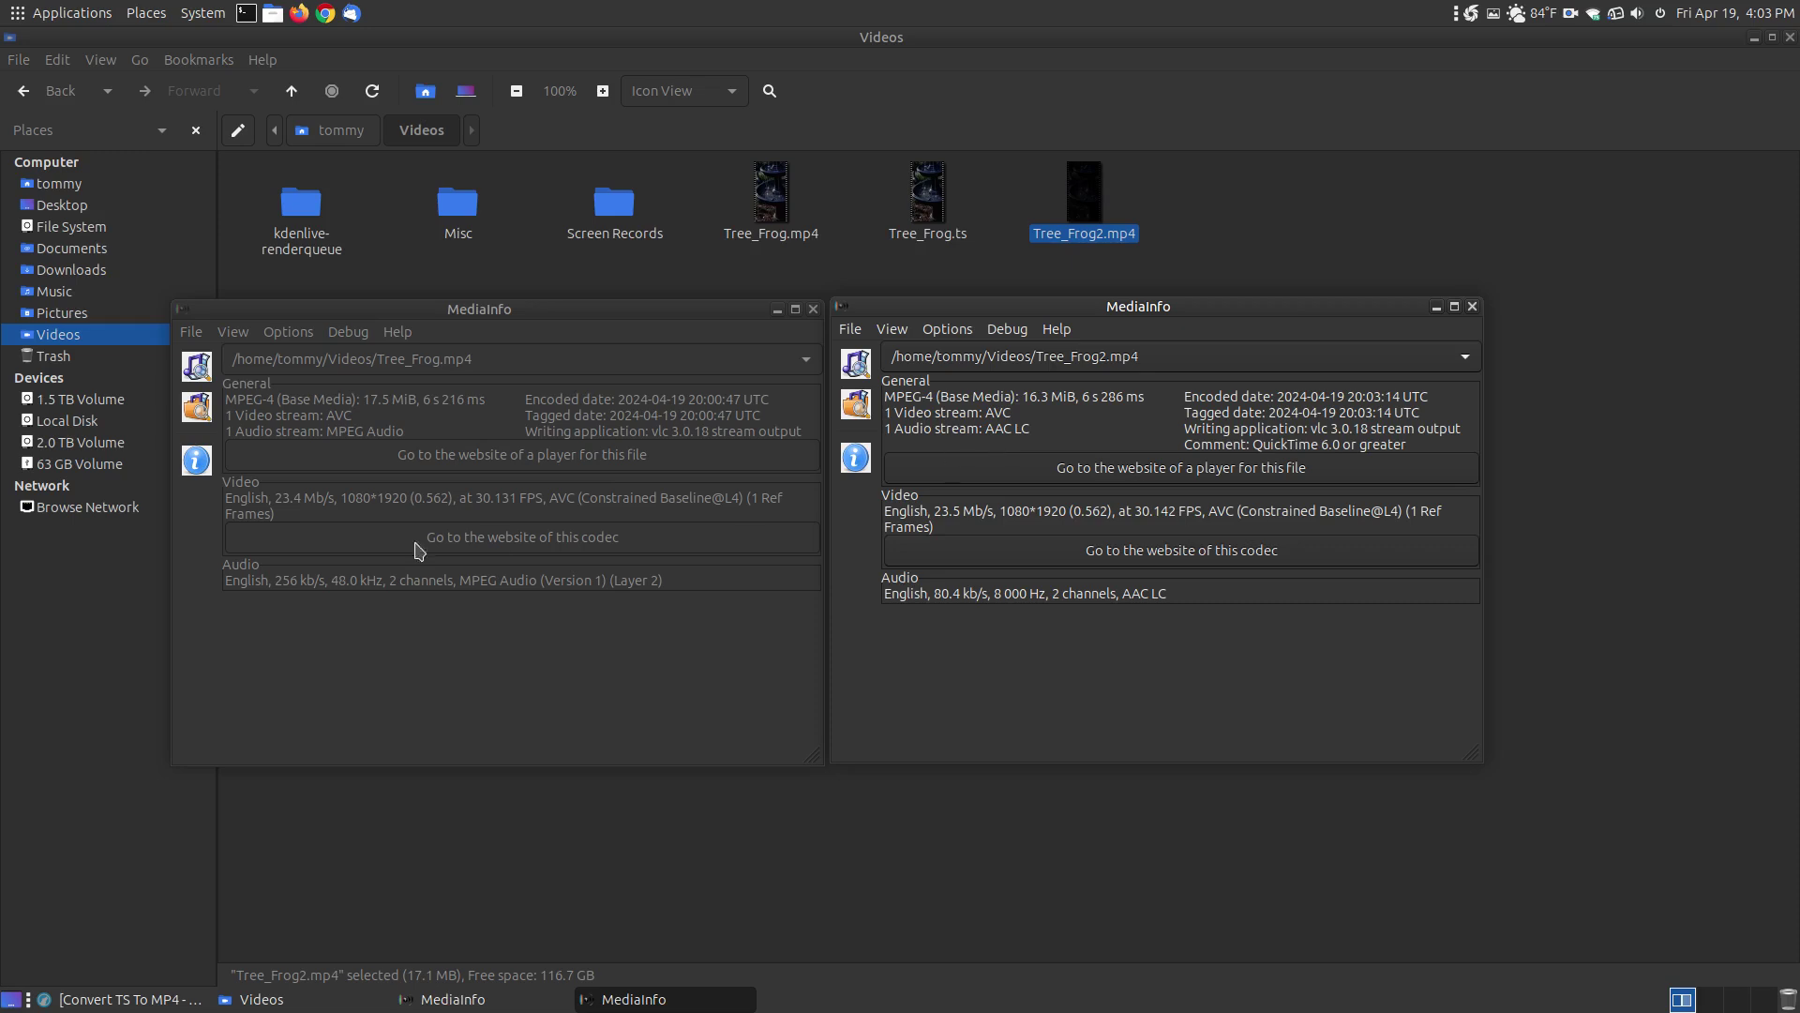
Compare the size and audio details of Tree_Frog.mp4 and Tree_Frog2.mp4, then close both MediaInfo windows
{"action": "left_click", "coordinate": [342, 437]}
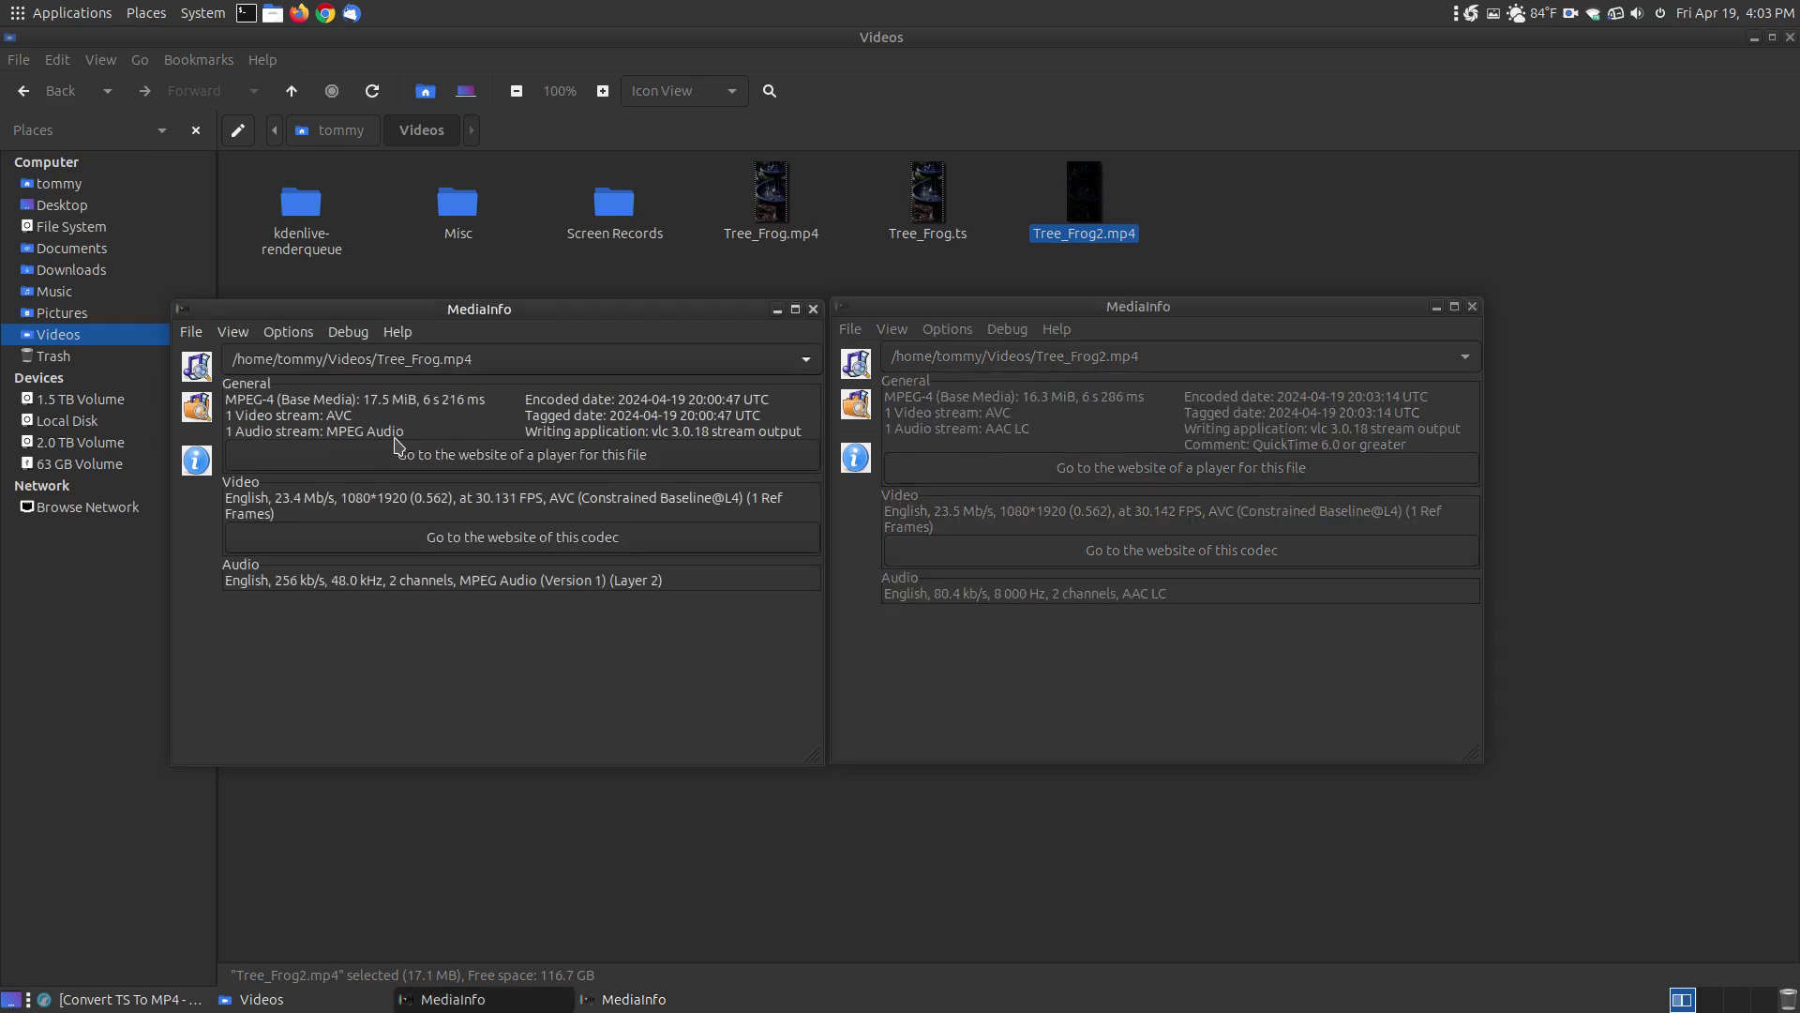
{"action": "left_click", "coordinate": [1018, 422]}
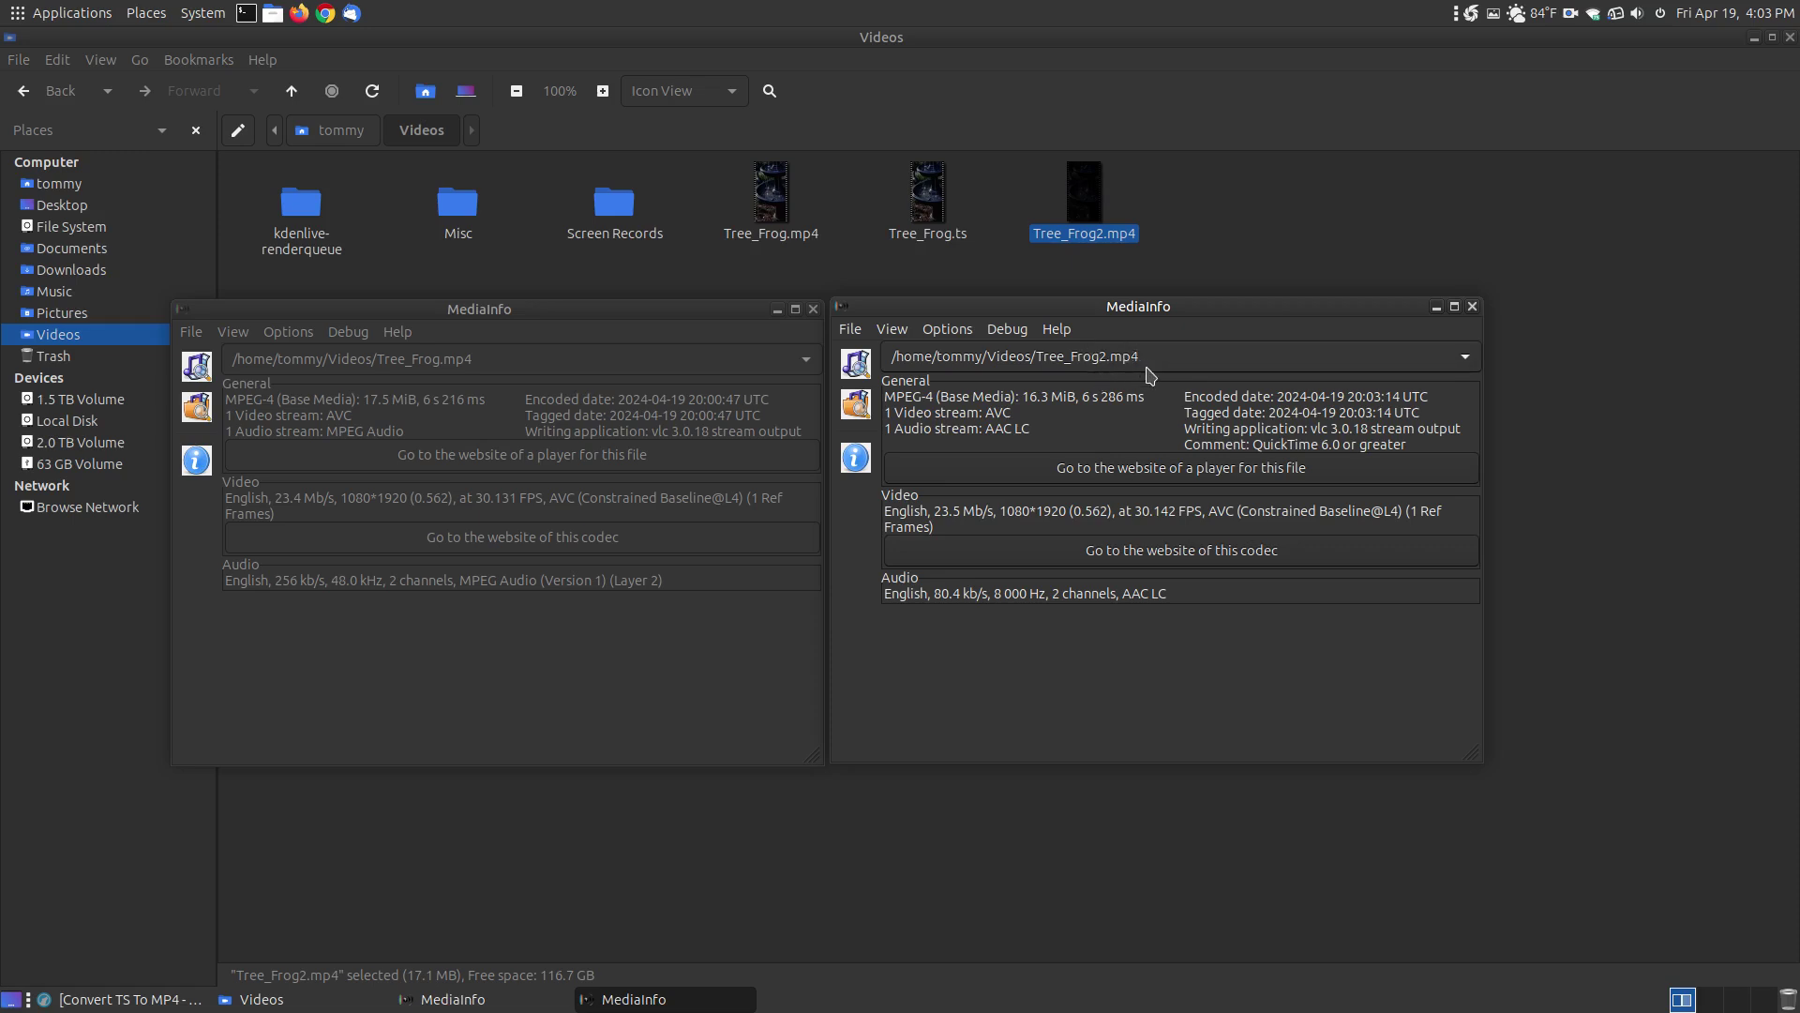
{"action": "left_click", "coordinate": [1473, 308]}
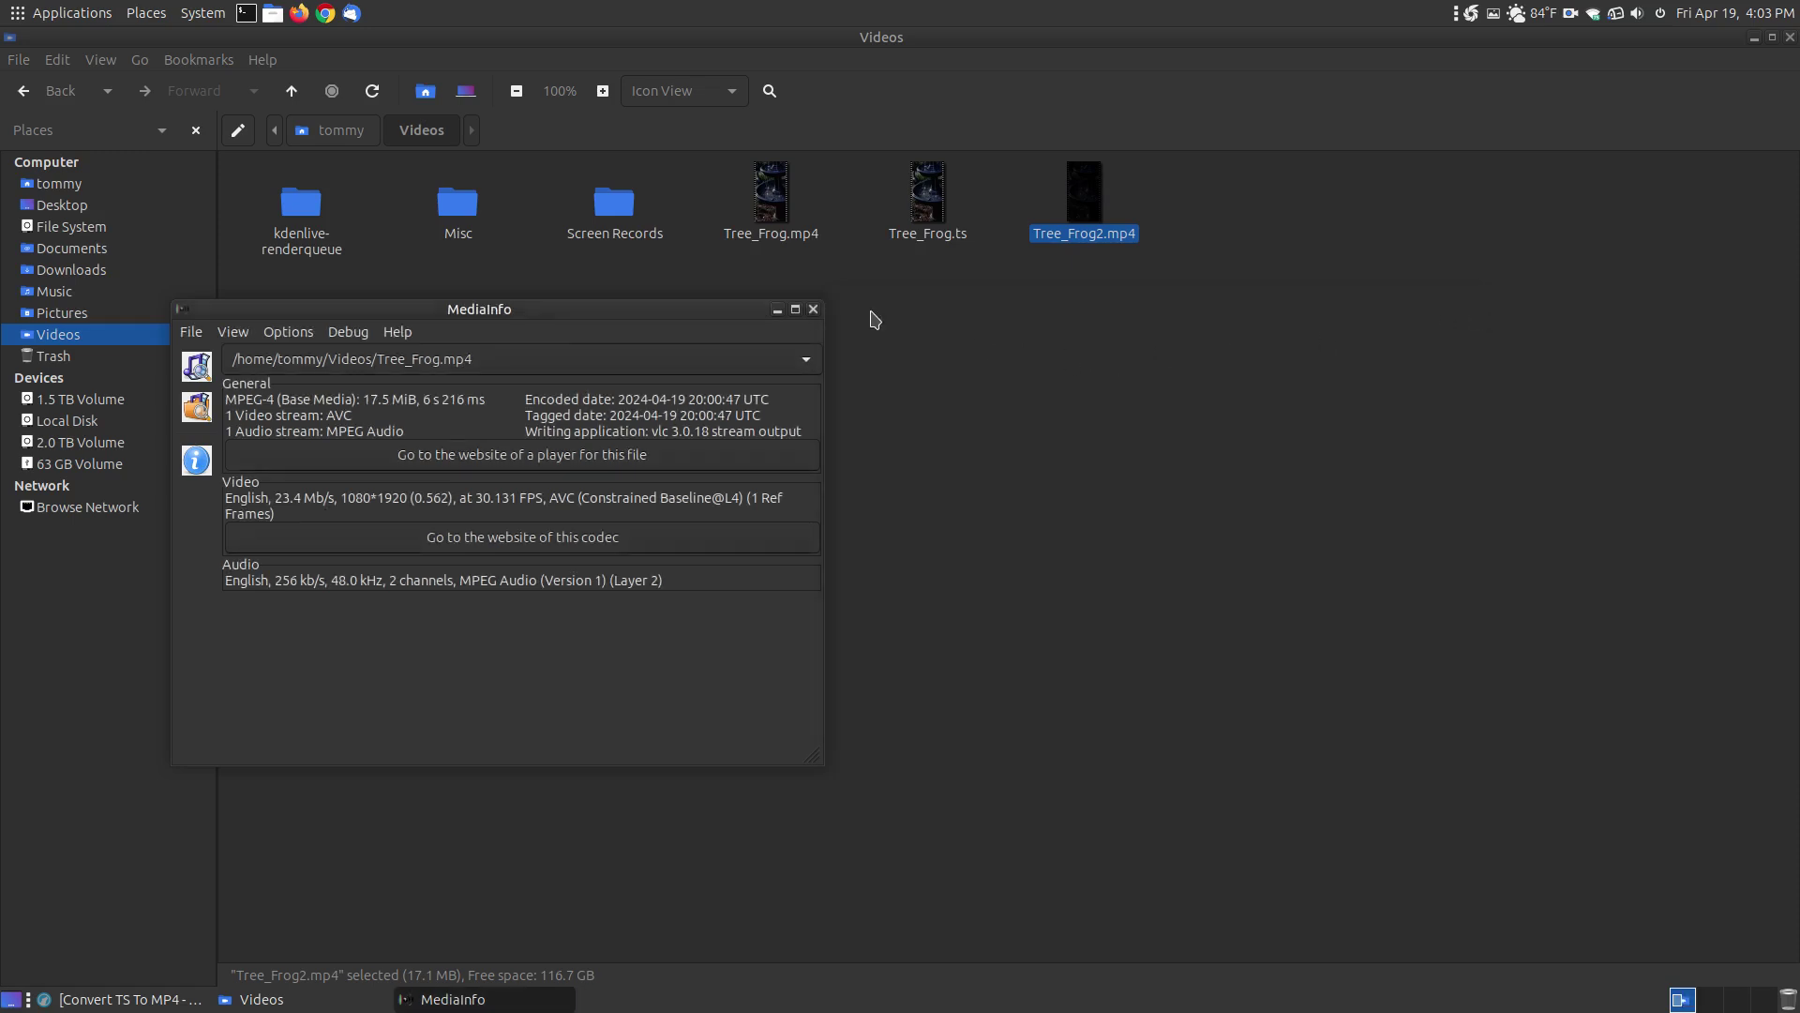
{"action": "left_click", "coordinate": [812, 309]}
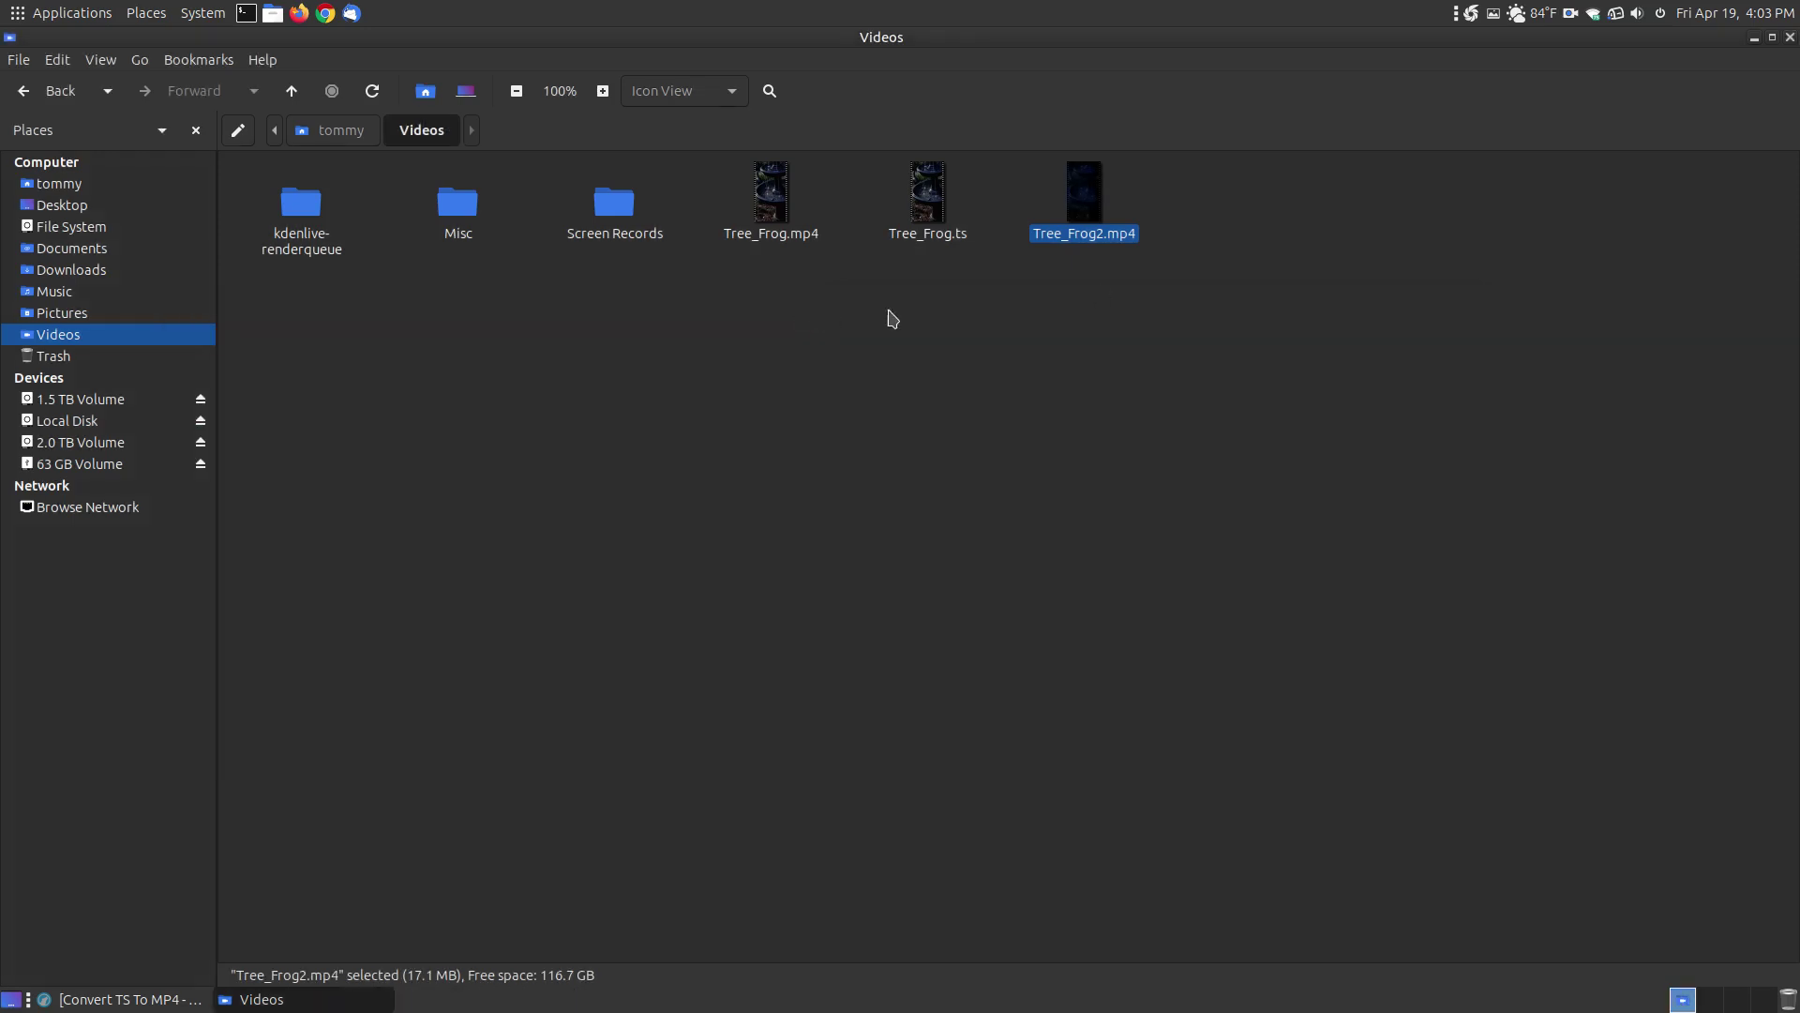
Minimize the file manager, skim the Convert TS To MP4 web page in the browser down to its end, and minimize the browser
{"action": "left_click", "coordinate": [1753, 40]}
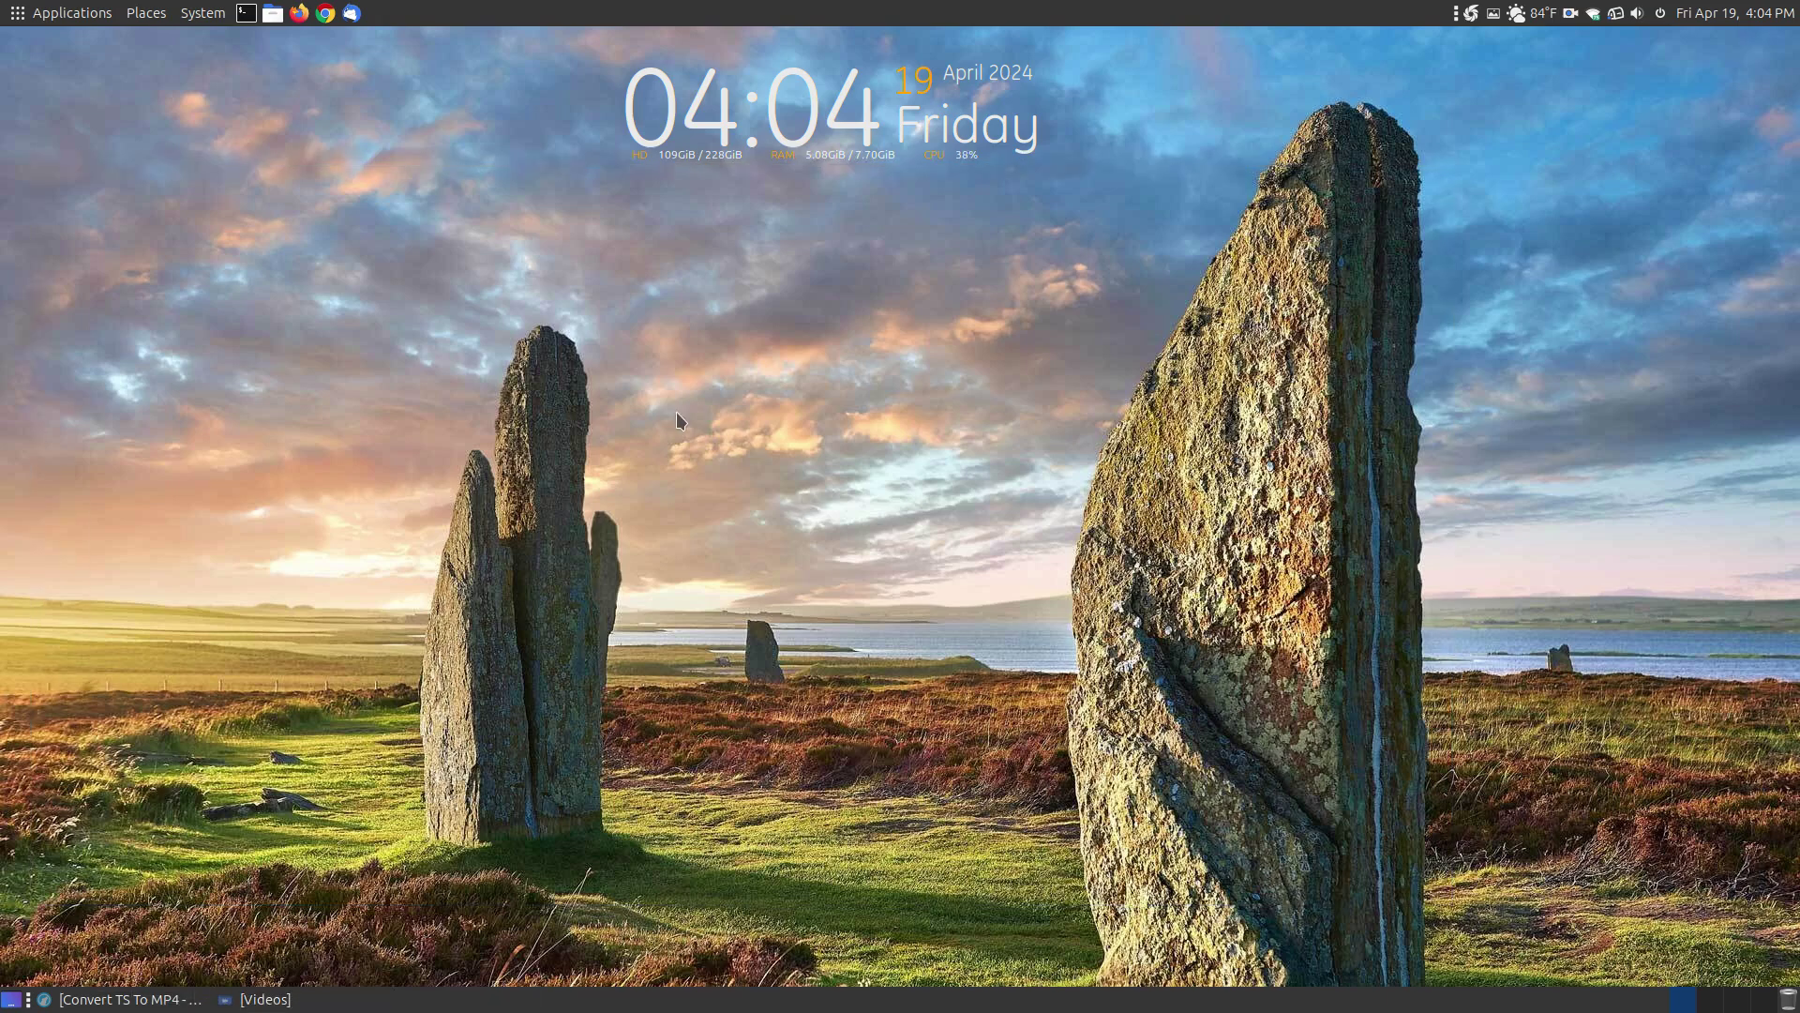
{"action": "left_click", "coordinate": [160, 999]}
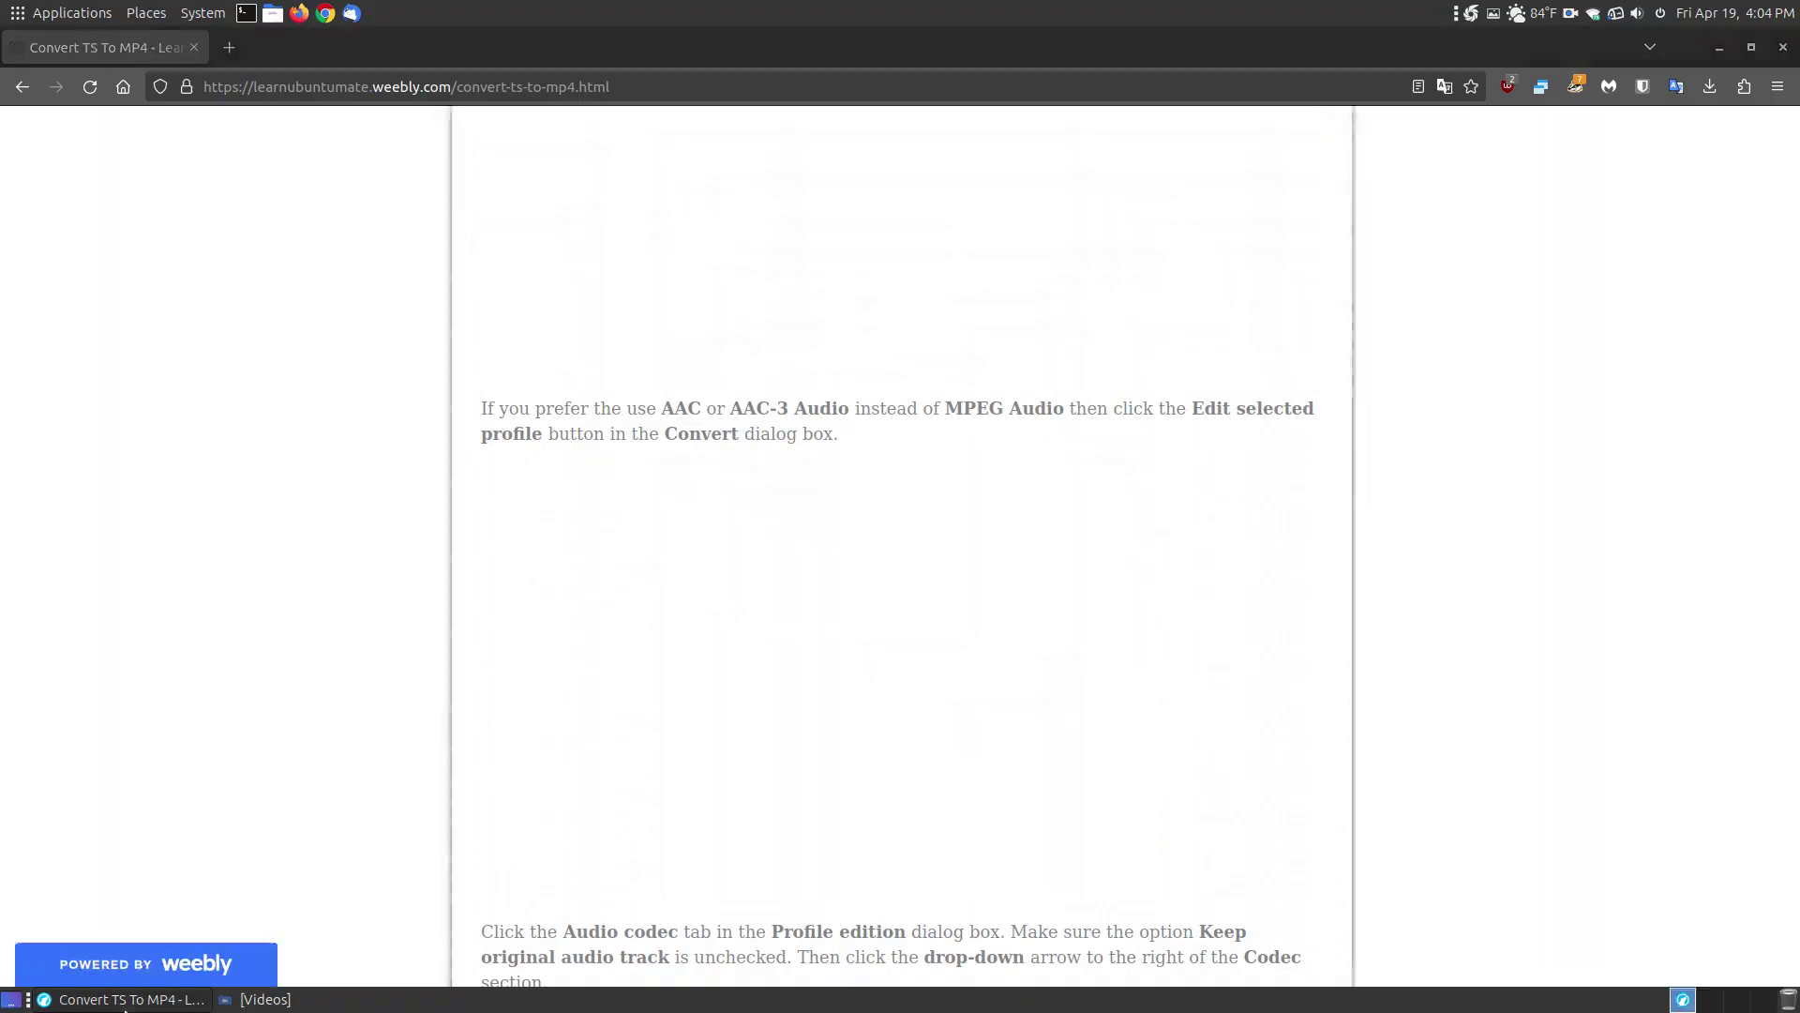
{"action": "scroll", "coordinate": [1664, 561], "scroll_direction": "up", "scroll_amount": 3}
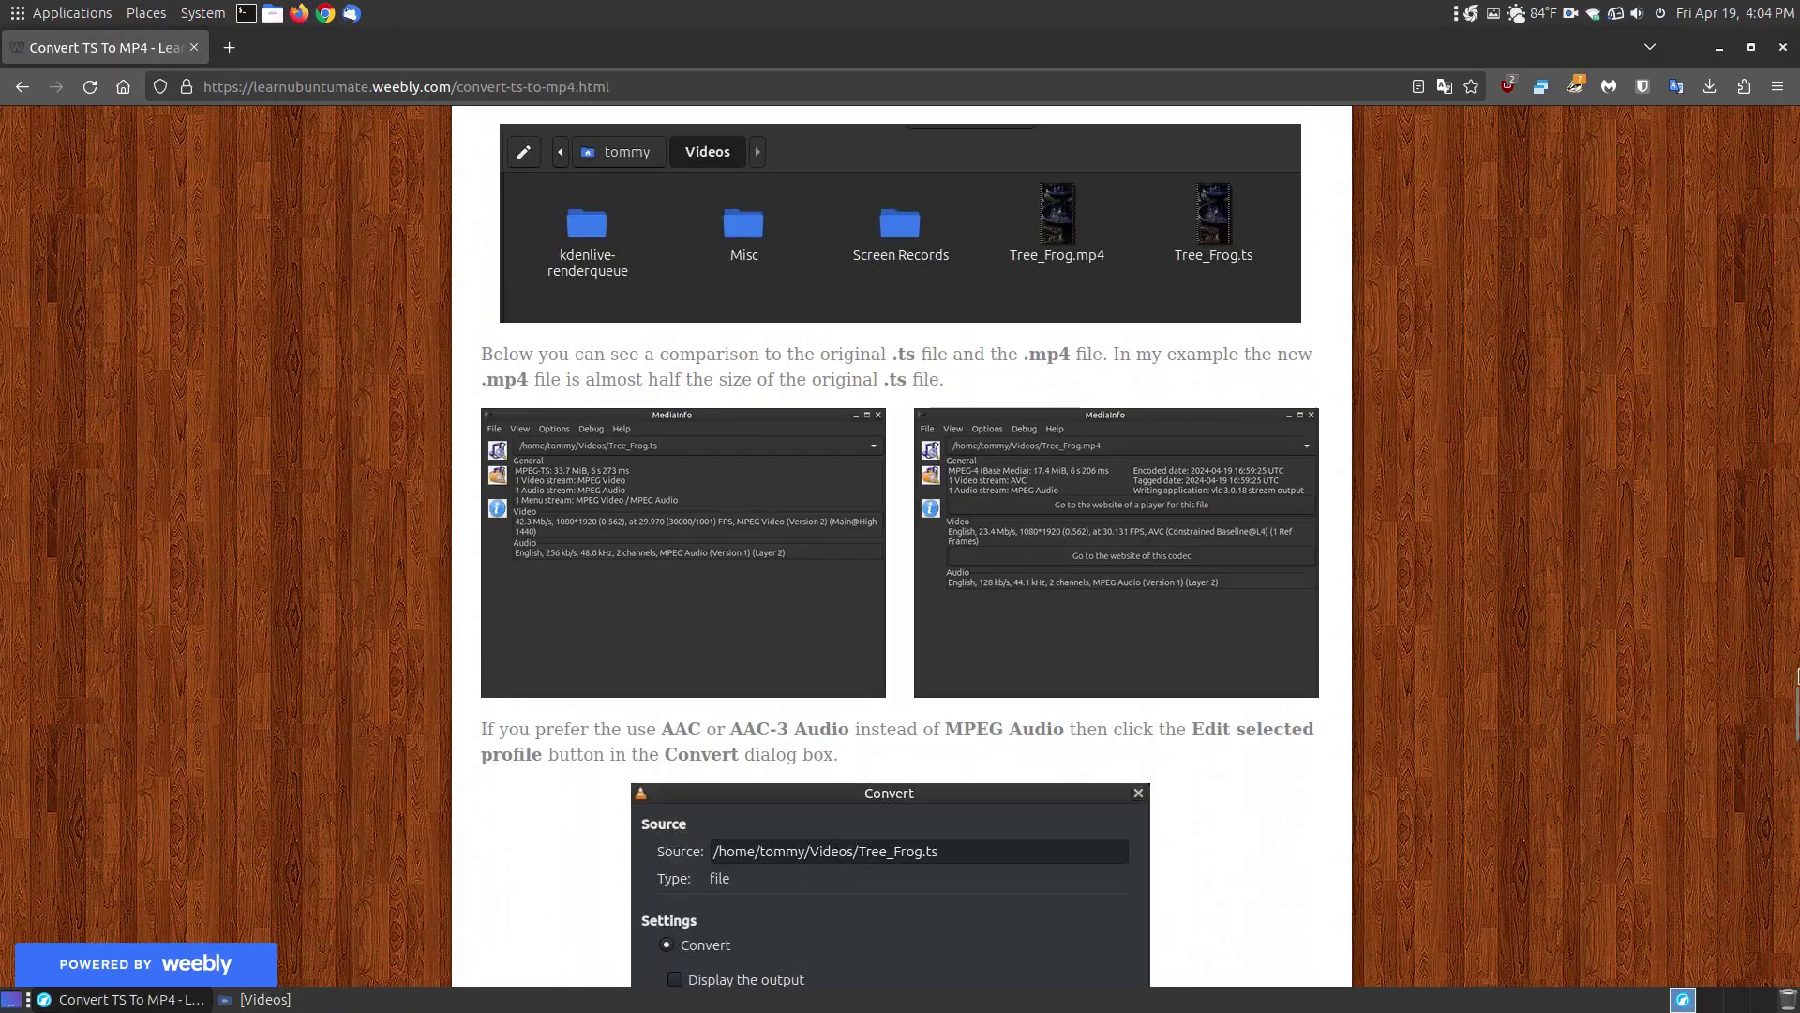
{"action": "left_click_drag", "start_coordinate": [1793, 715], "coordinate": [1794, 956]}
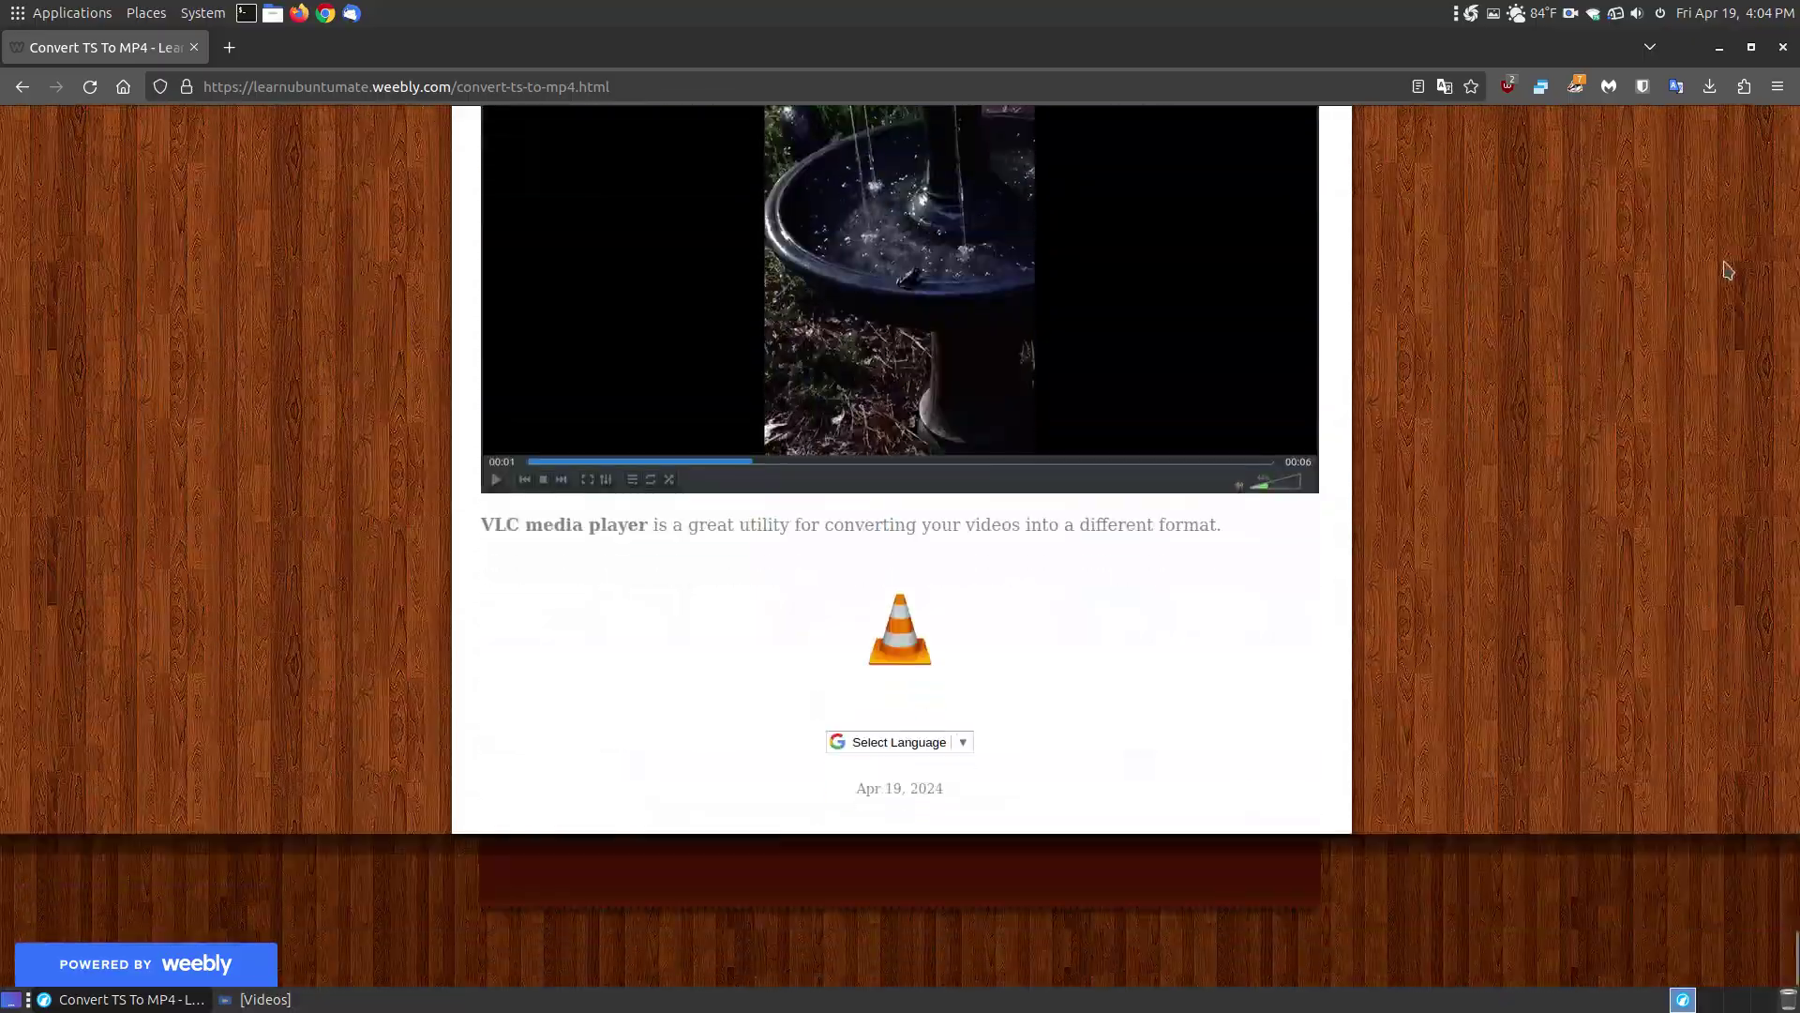
{"action": "left_click", "coordinate": [1719, 47]}
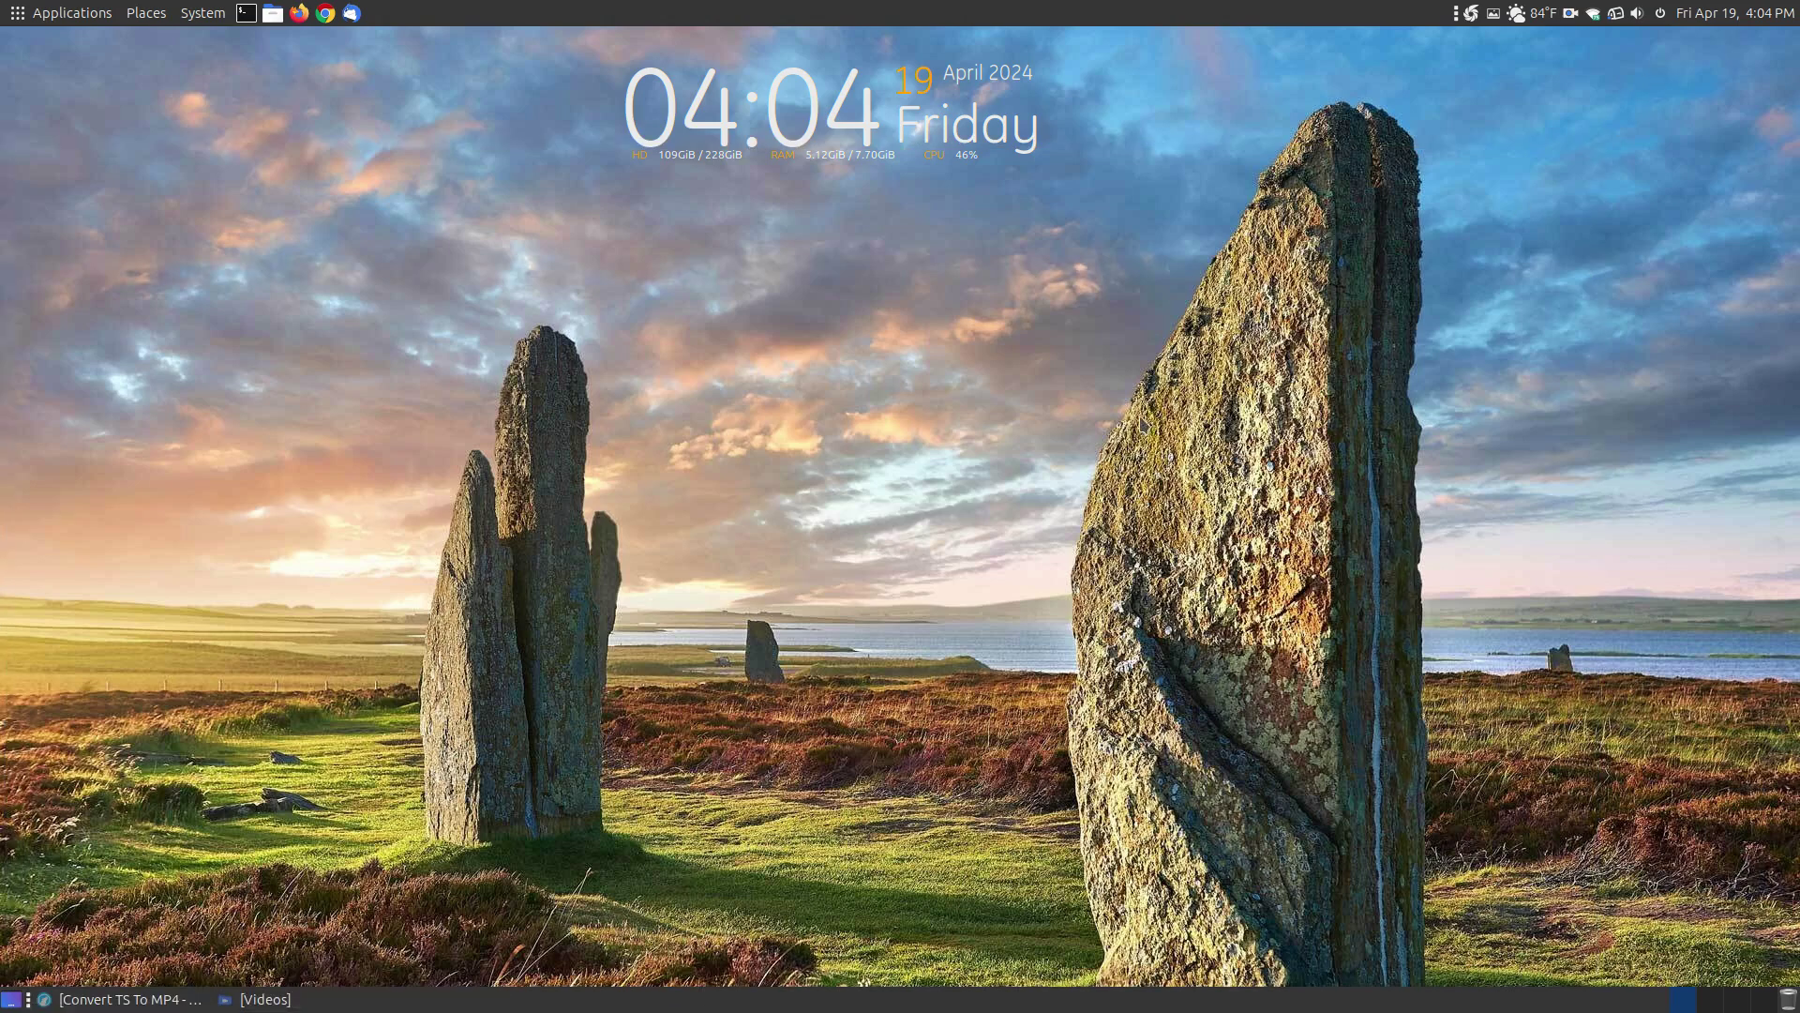